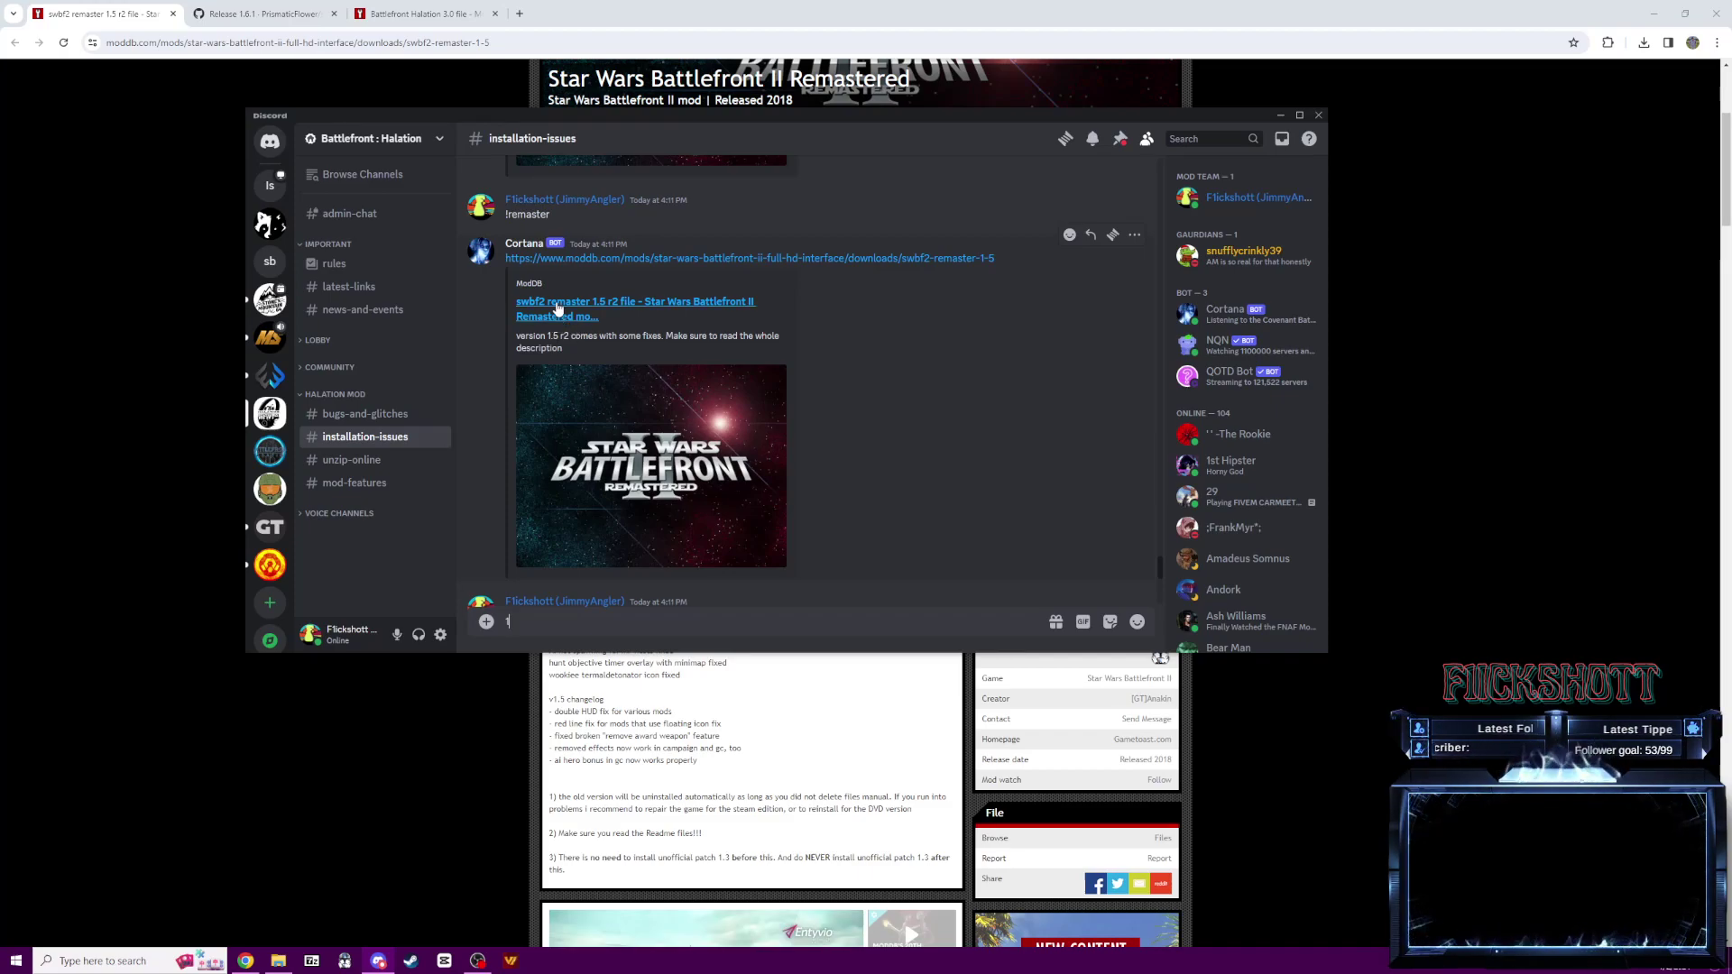
- Switch from Discord to the swbf2 remaster 1.5 r2 ModDB download page
click(560, 317)
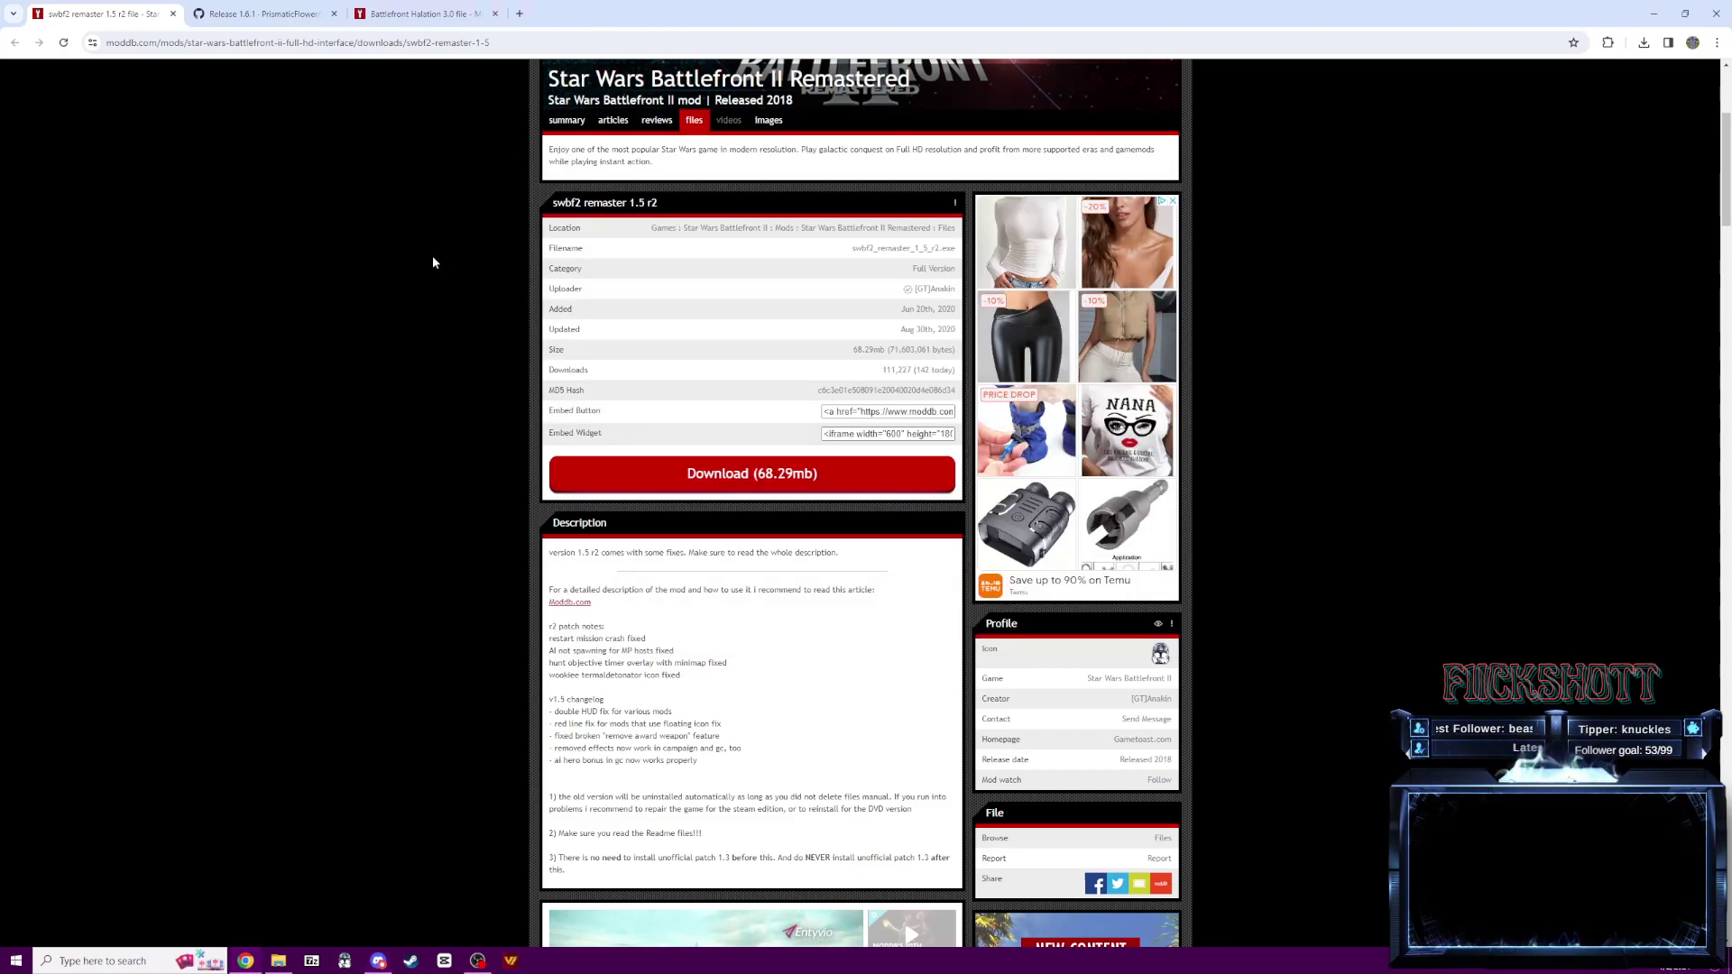
- Check the 68.29mb Download button on the remaster page, then bring up the addon folder
scroll(453, 311, up, 1)
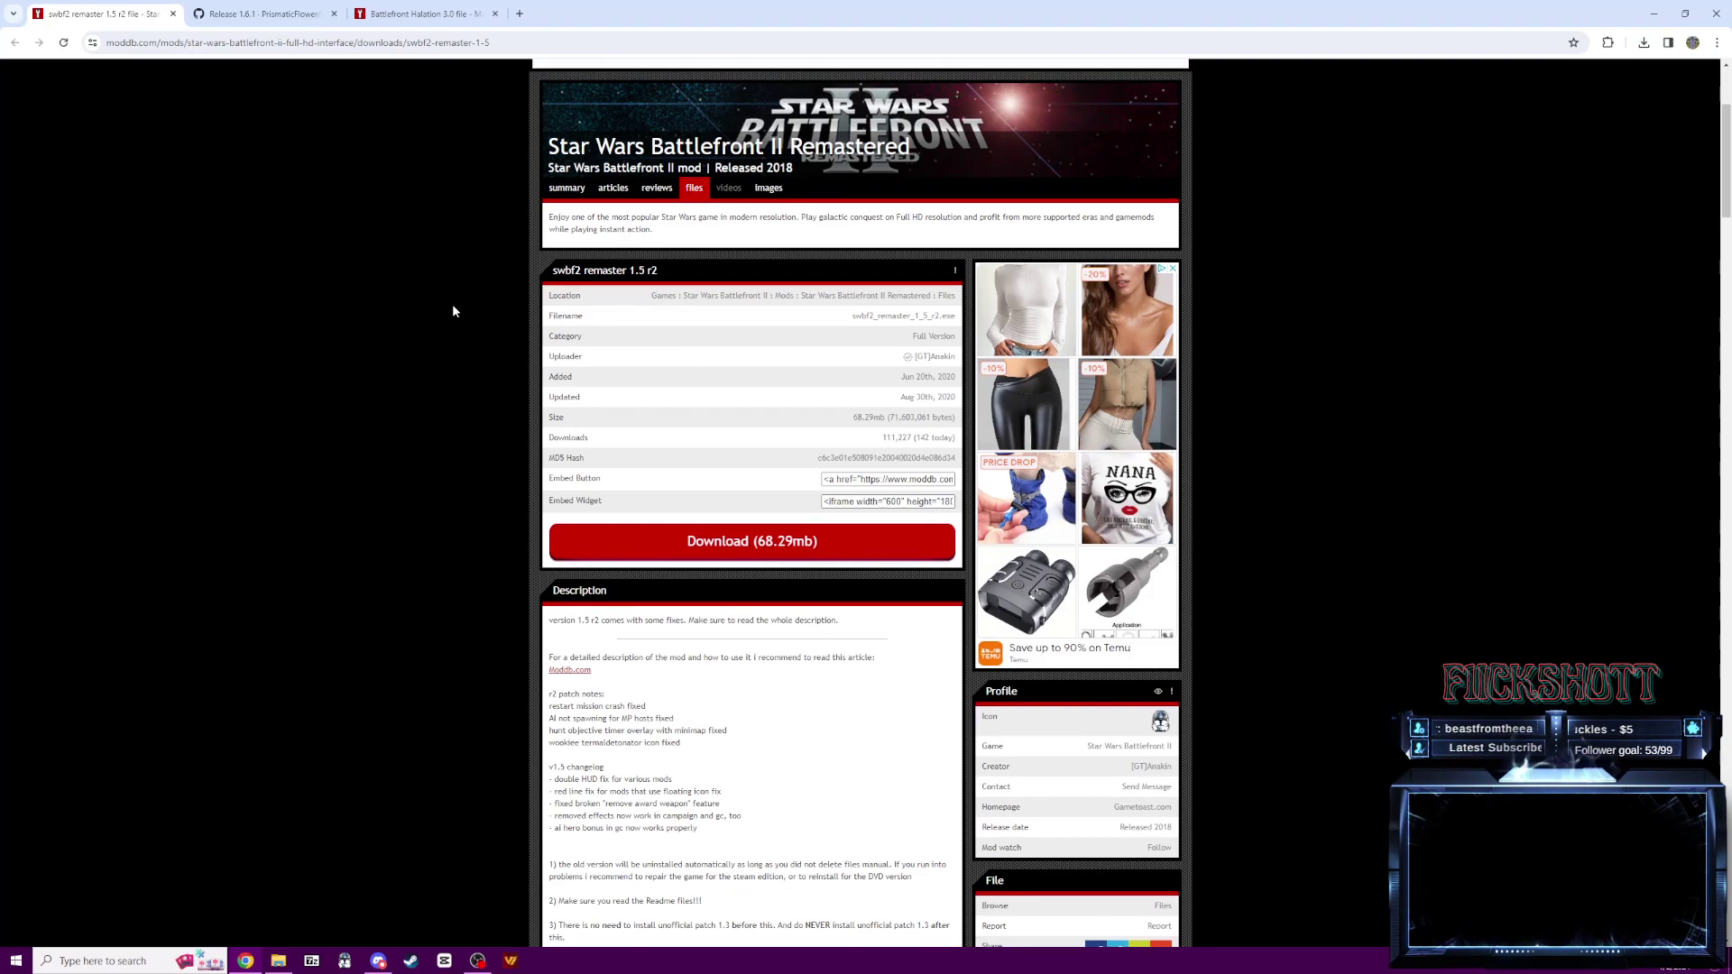
scroll(452, 311, down, 1)
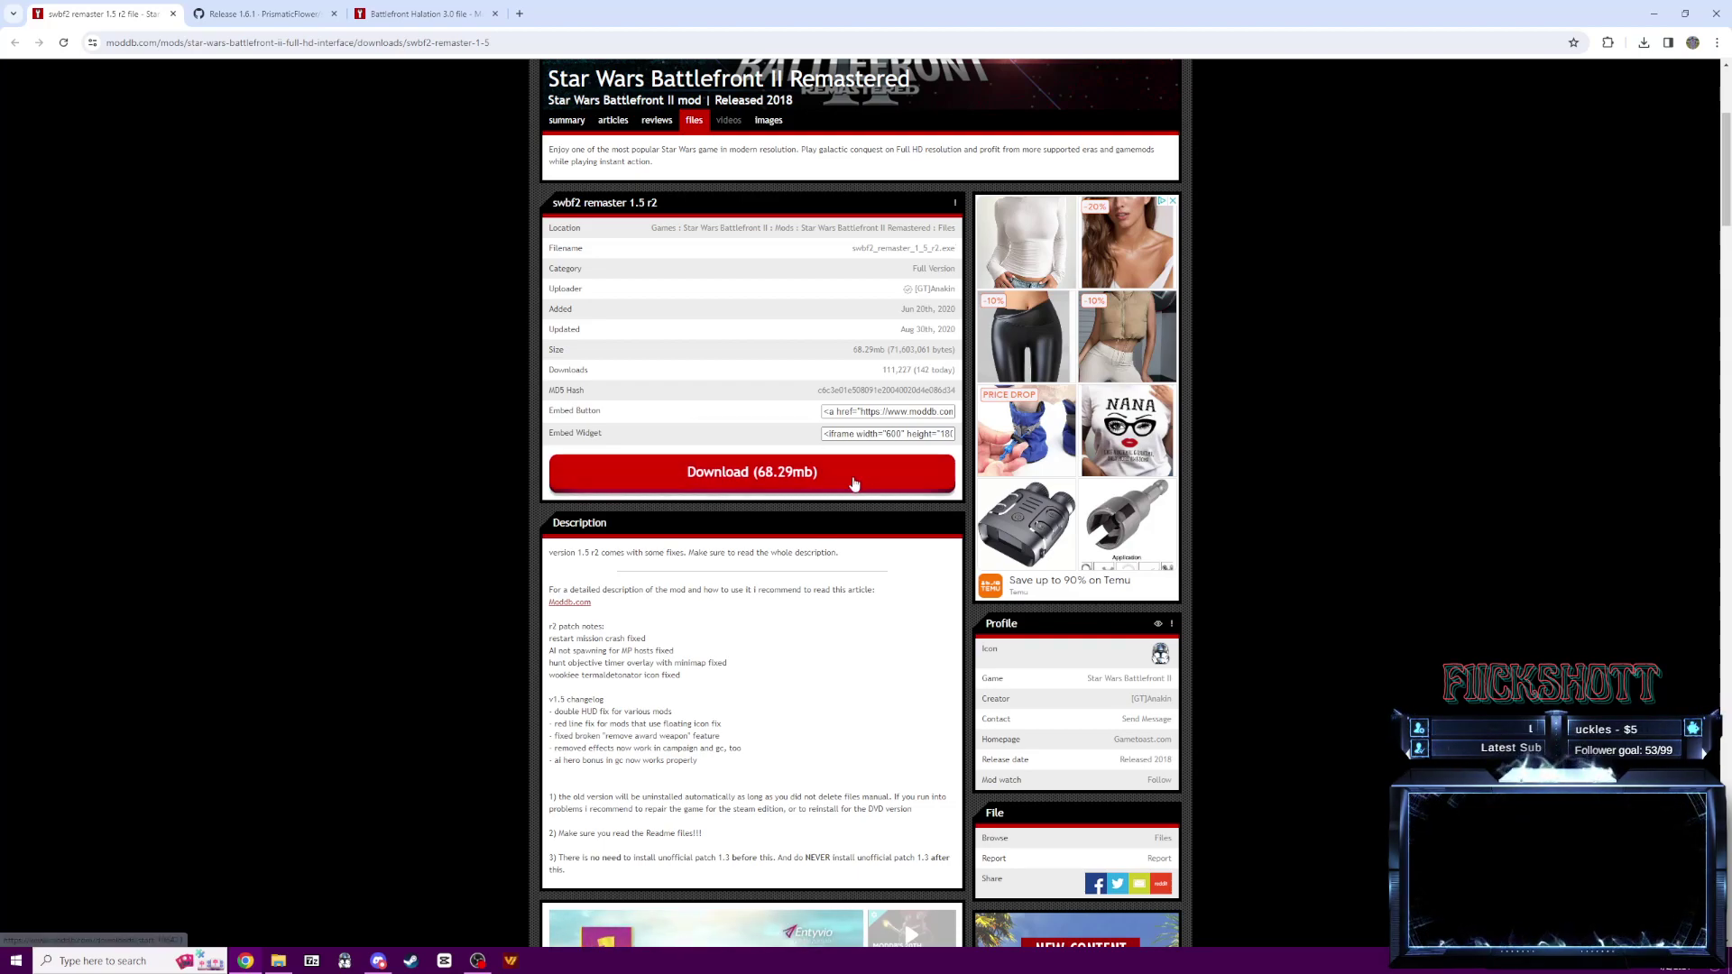
click(275, 961)
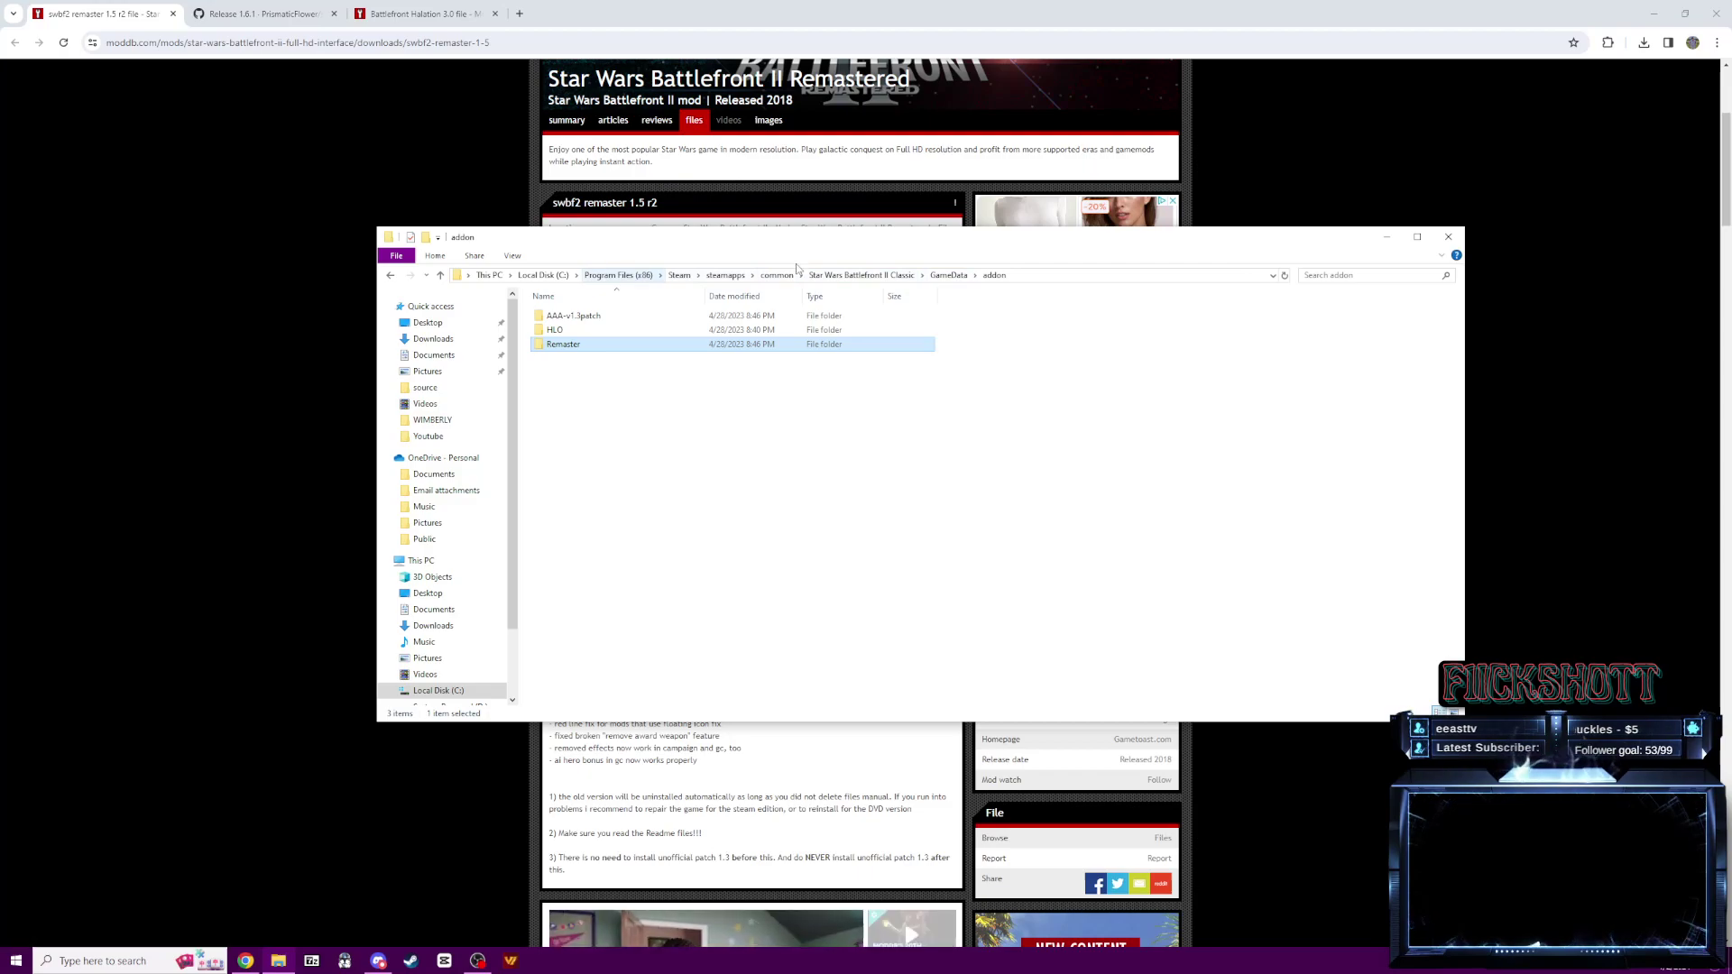
- Browse from GameData into addon and inspect the Remaster folder's files
click(947, 275)
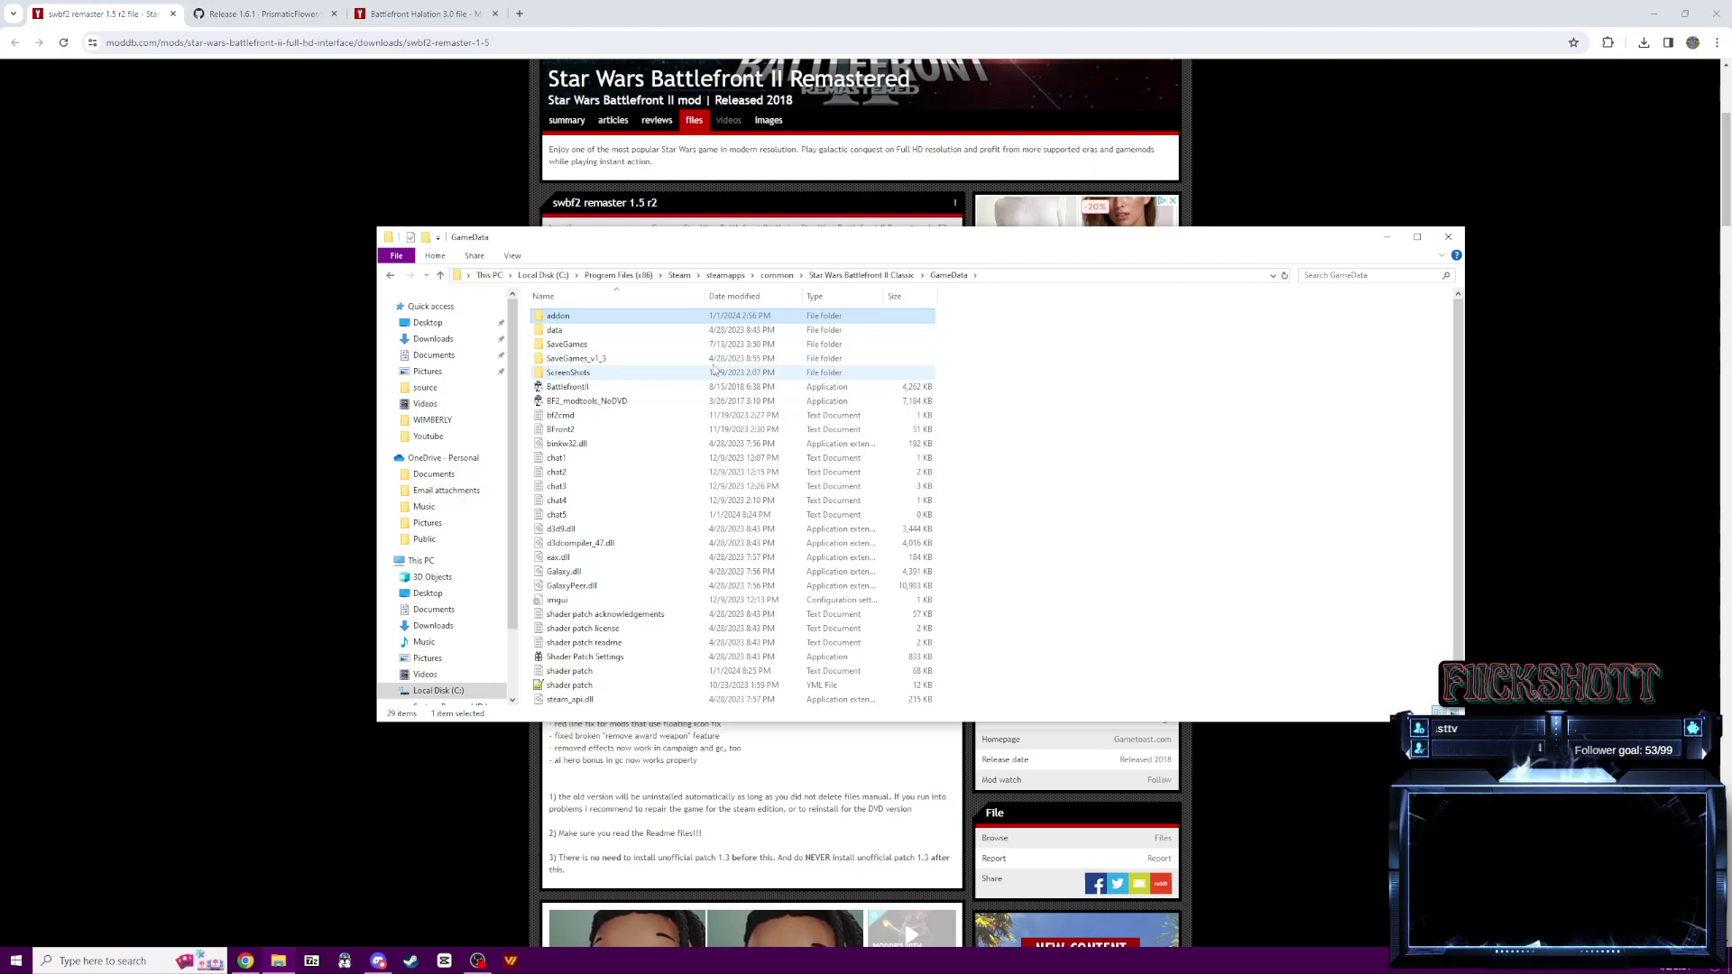
double_click(669, 318)
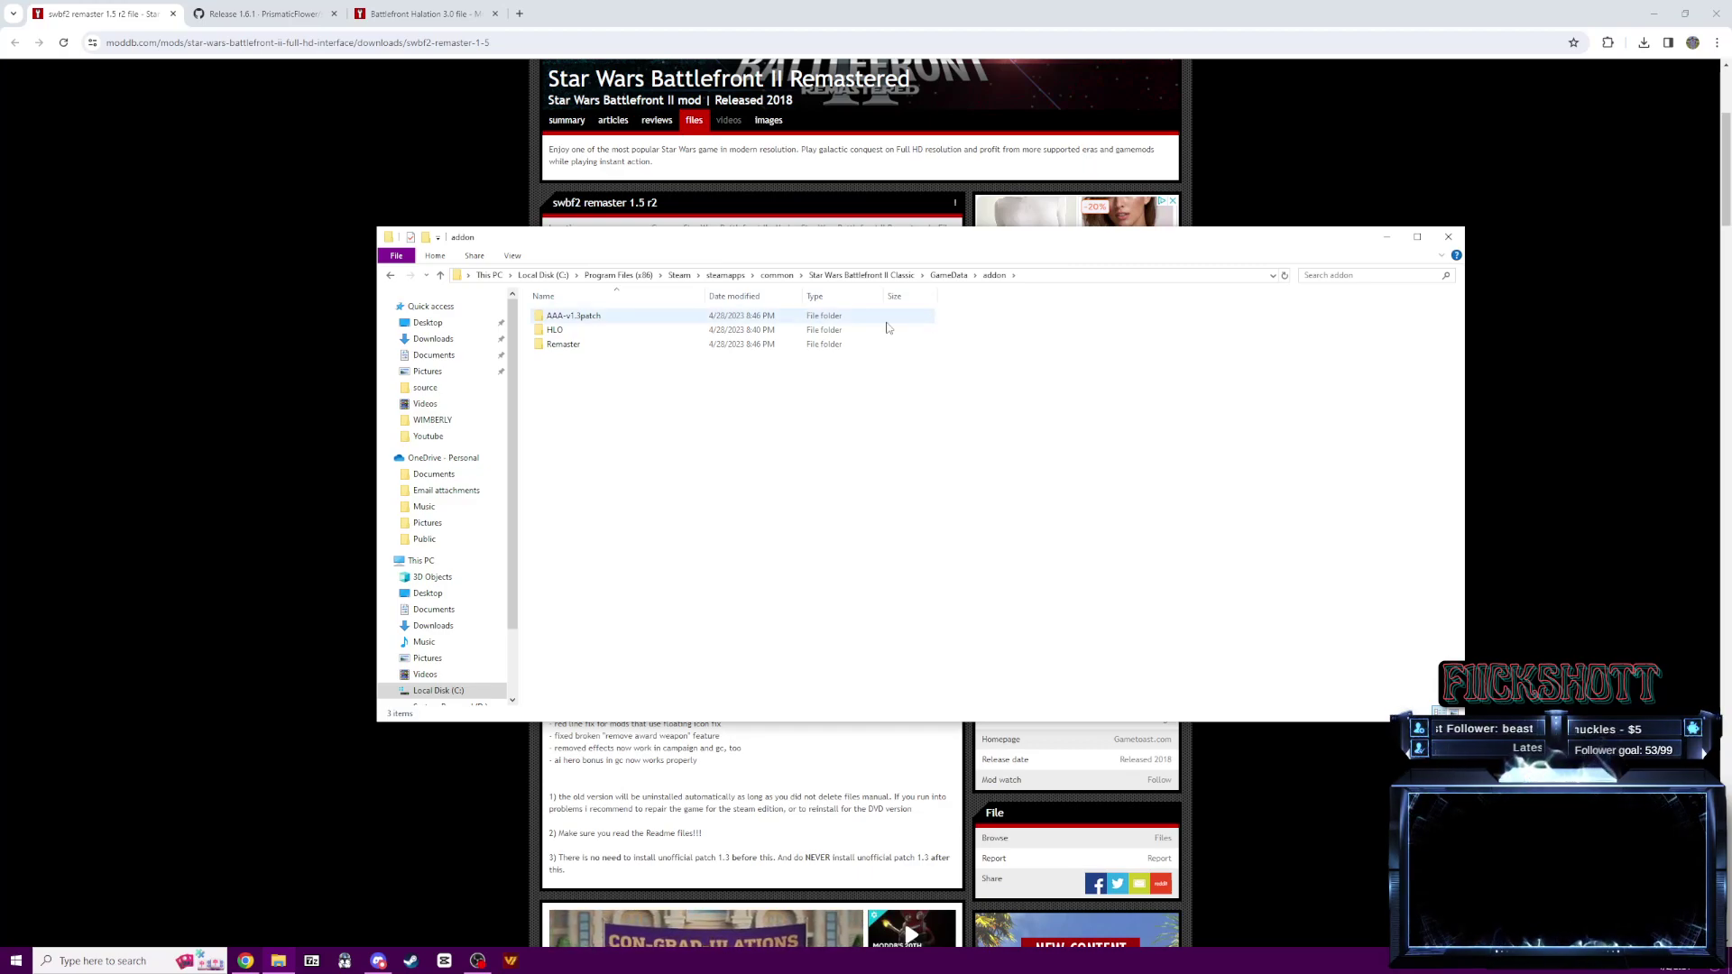
double_click(844, 344)
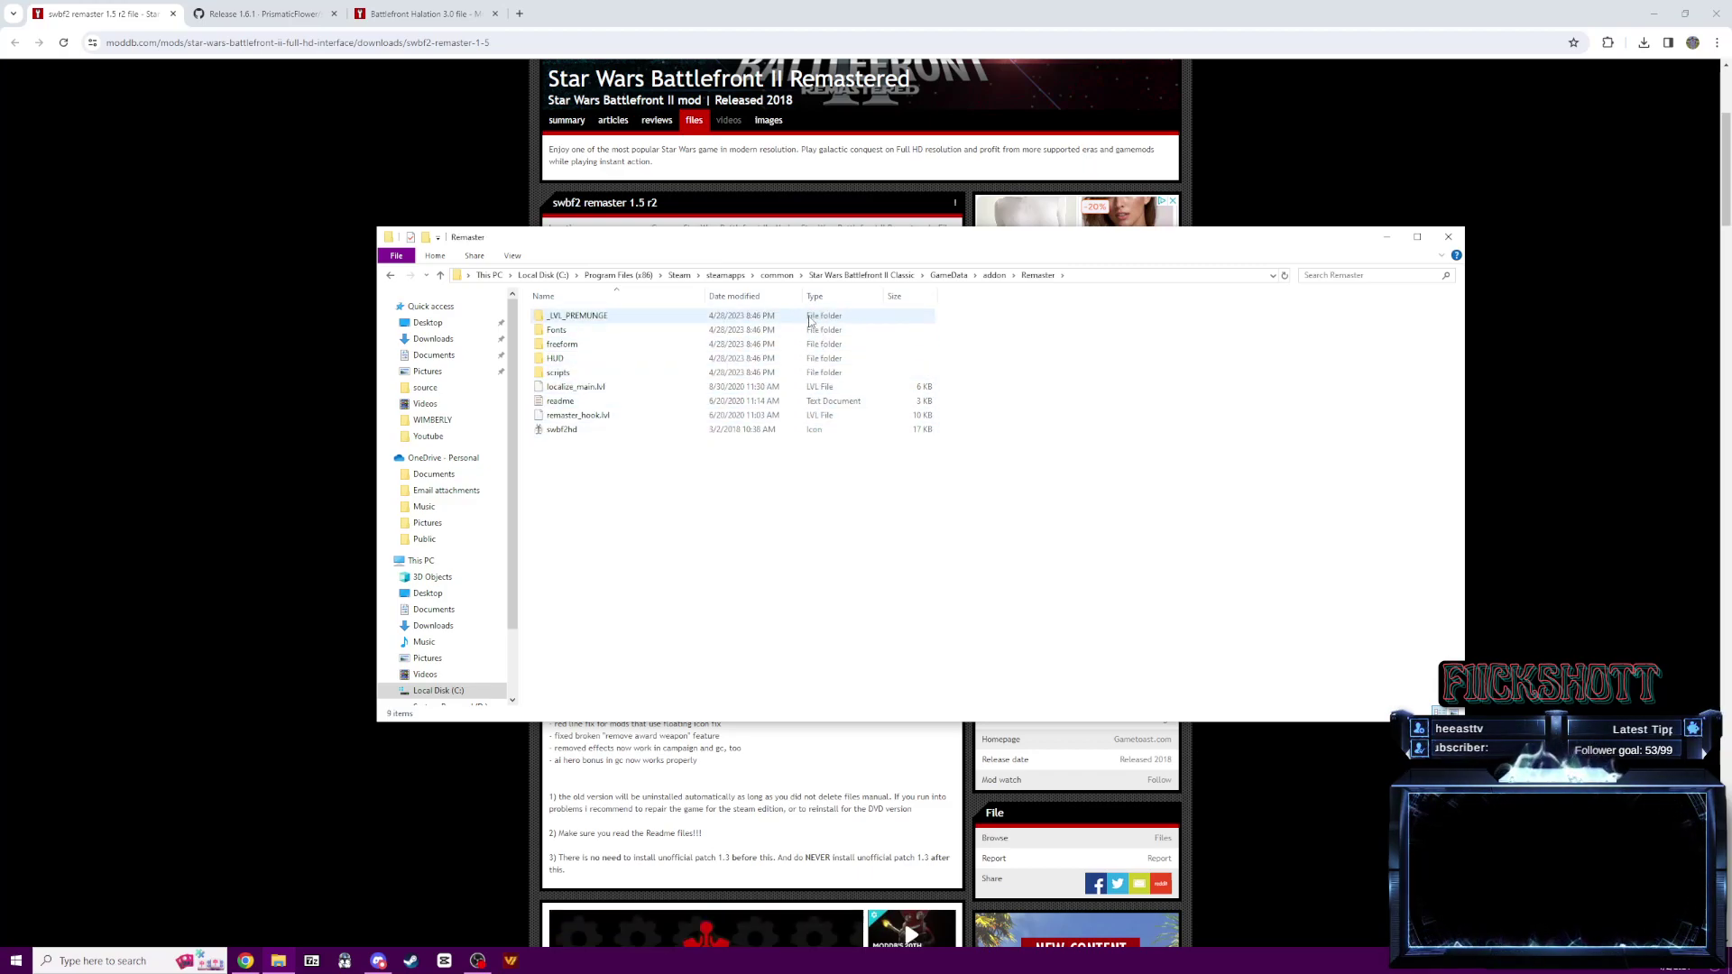
click(994, 275)
- Read the AAA-v1.3patch readme in Notepad, close it, and return to the ModDB page
double_click(572, 315)
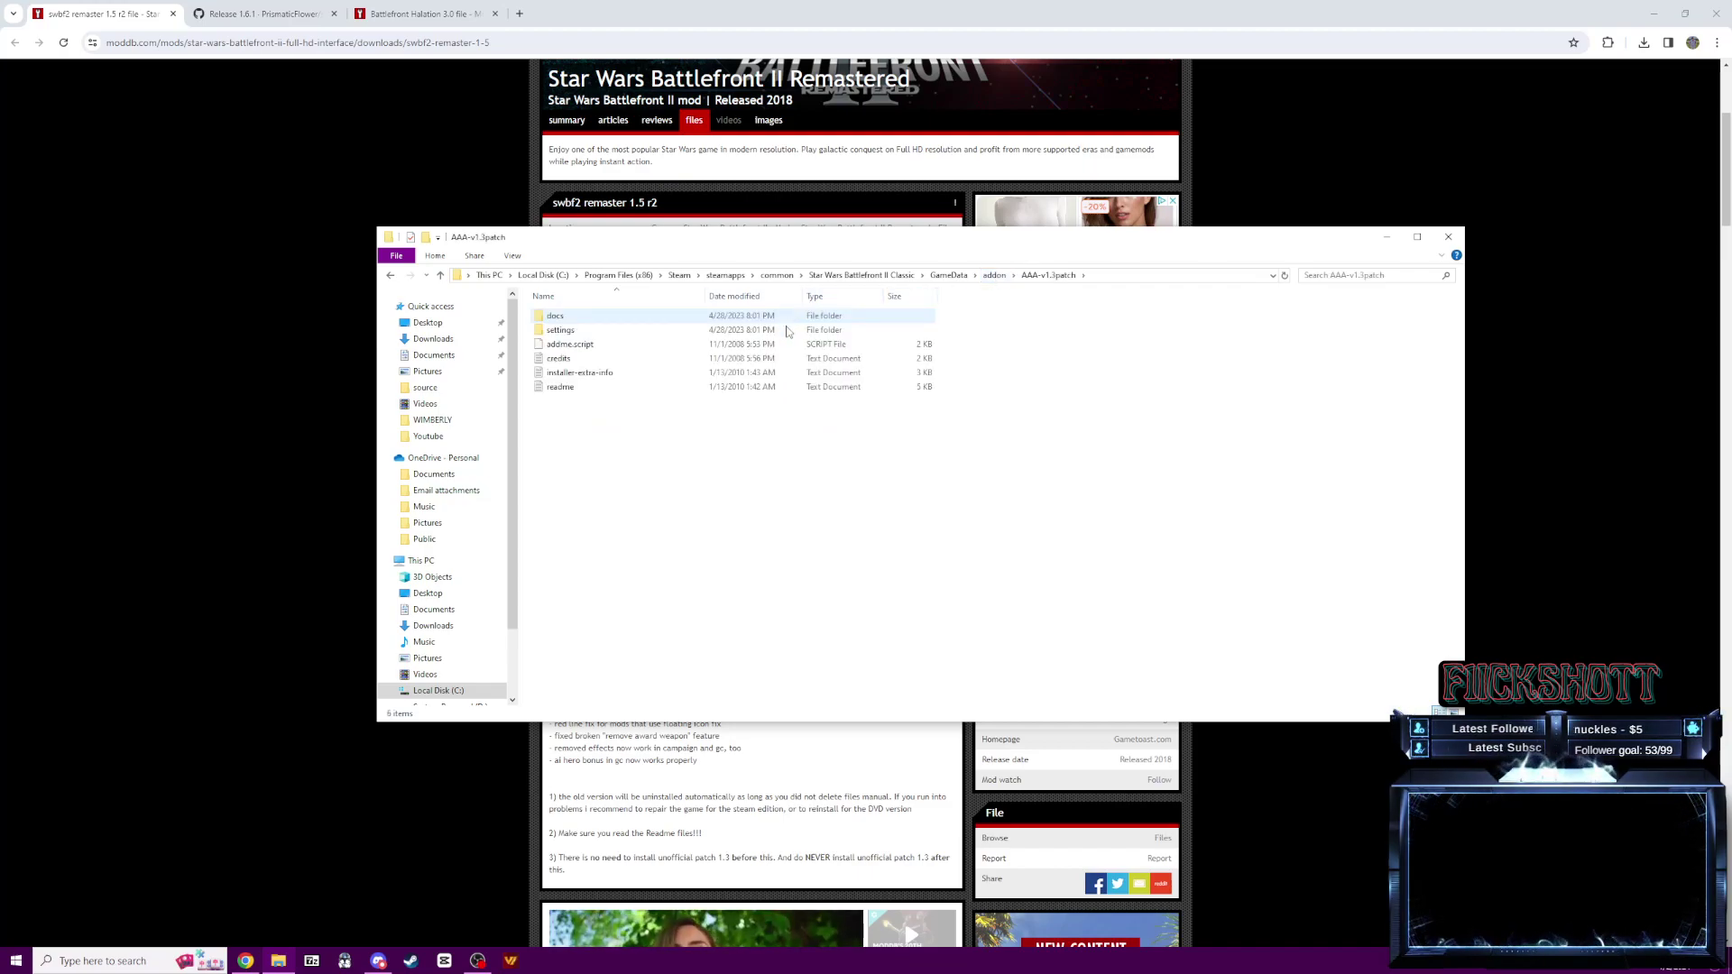
double_click(560, 387)
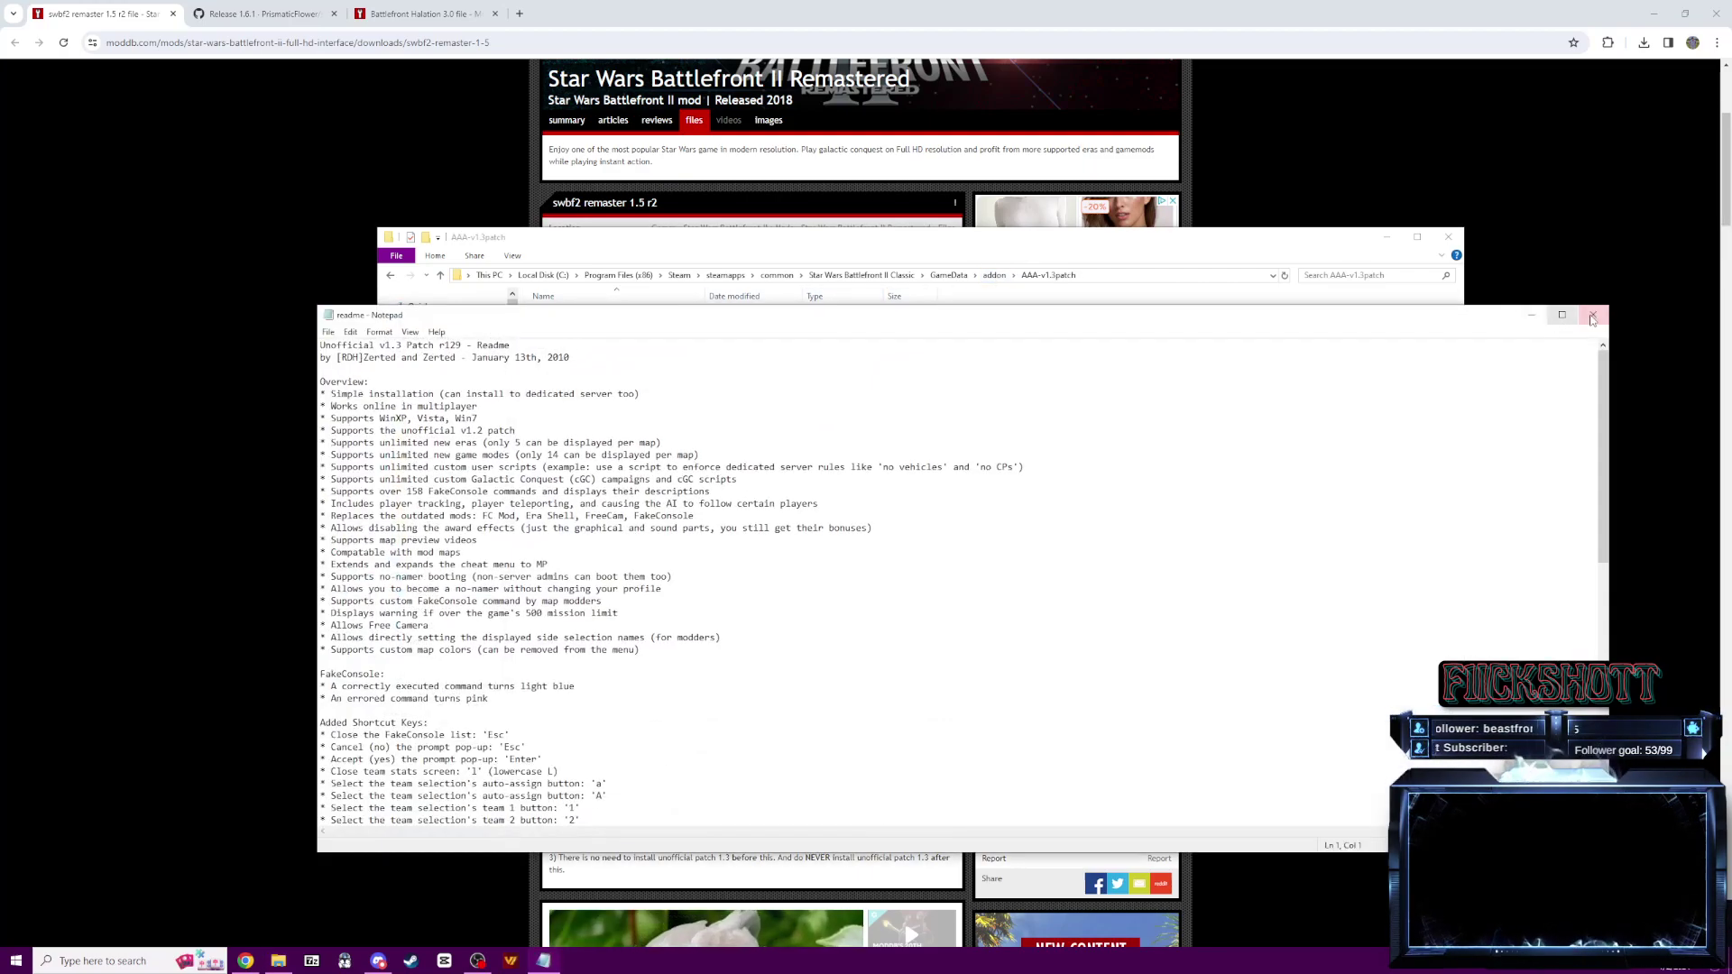
key(alt+F4)
click(994, 275)
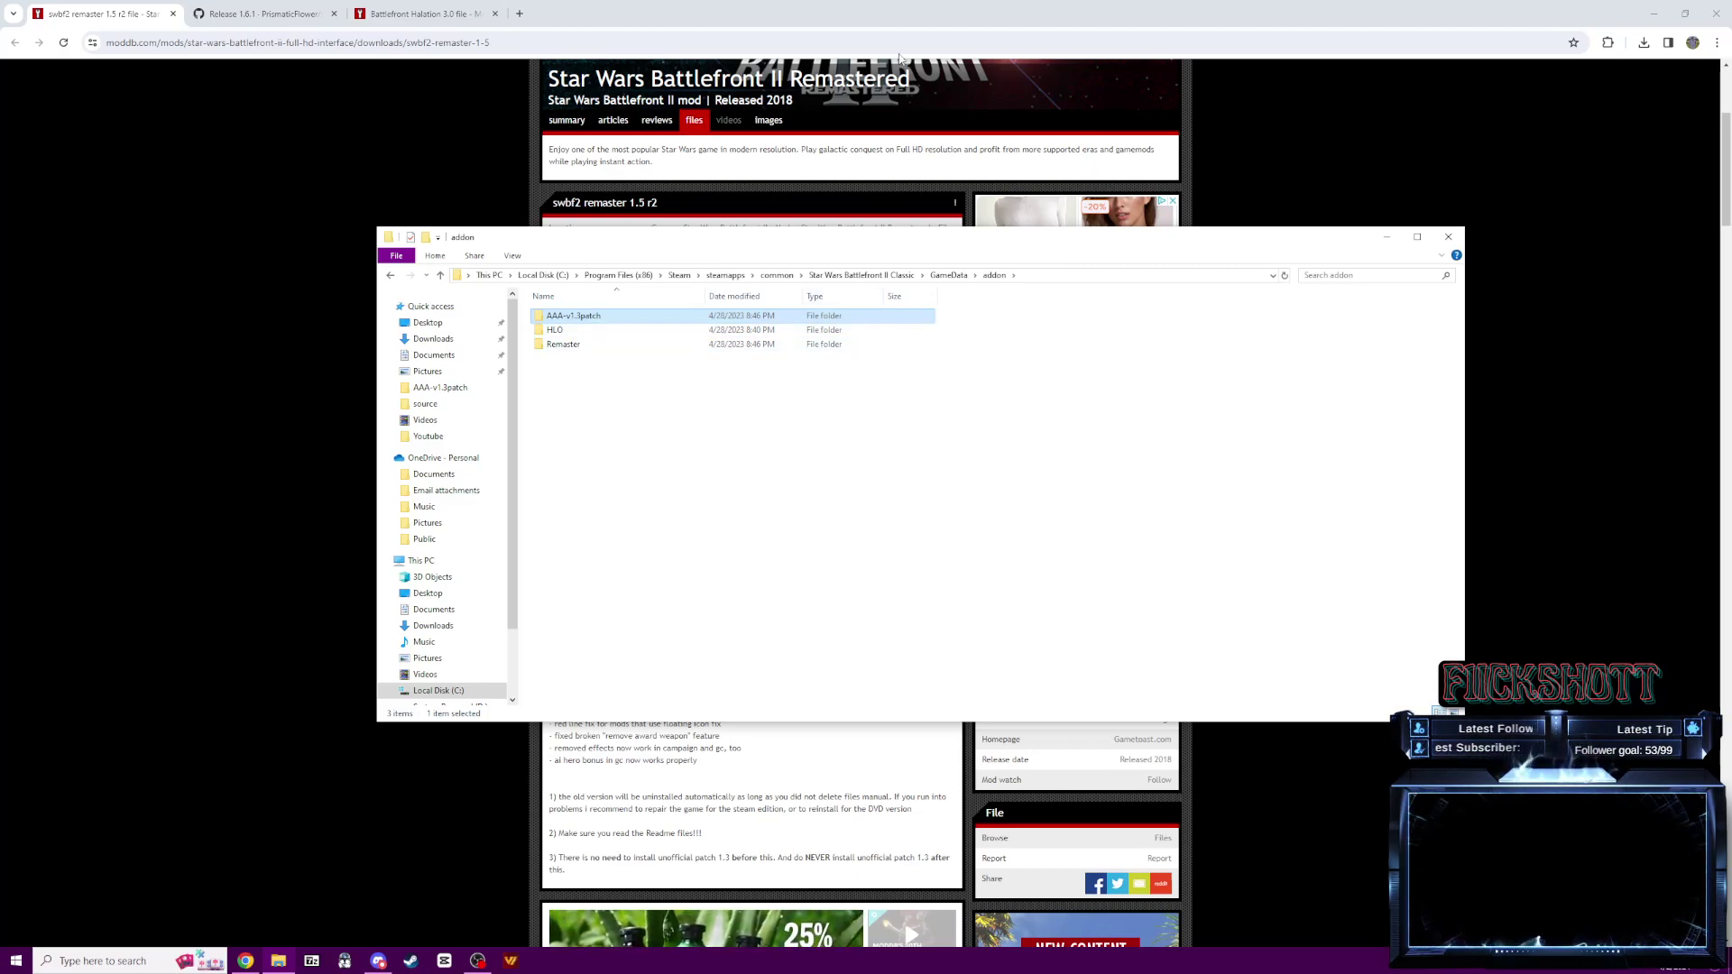
click(726, 171)
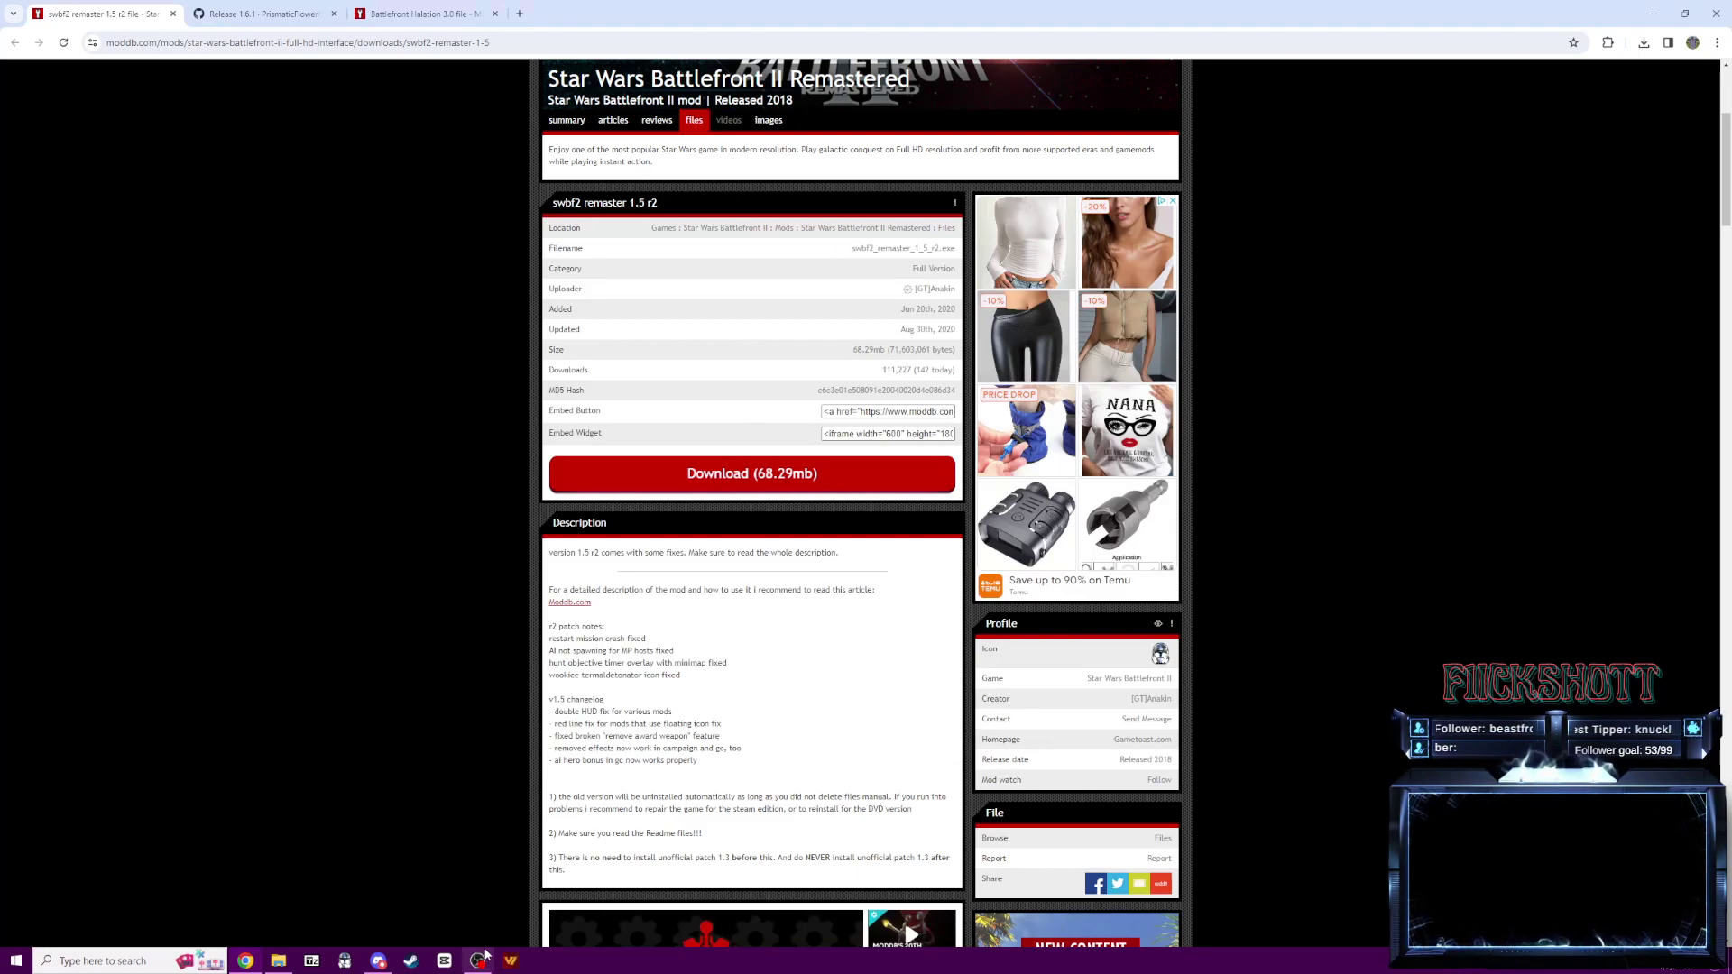
- Bring up the shaderpatch 1.6.1 release tab and compare it with Discord's !shader link
click(285, 963)
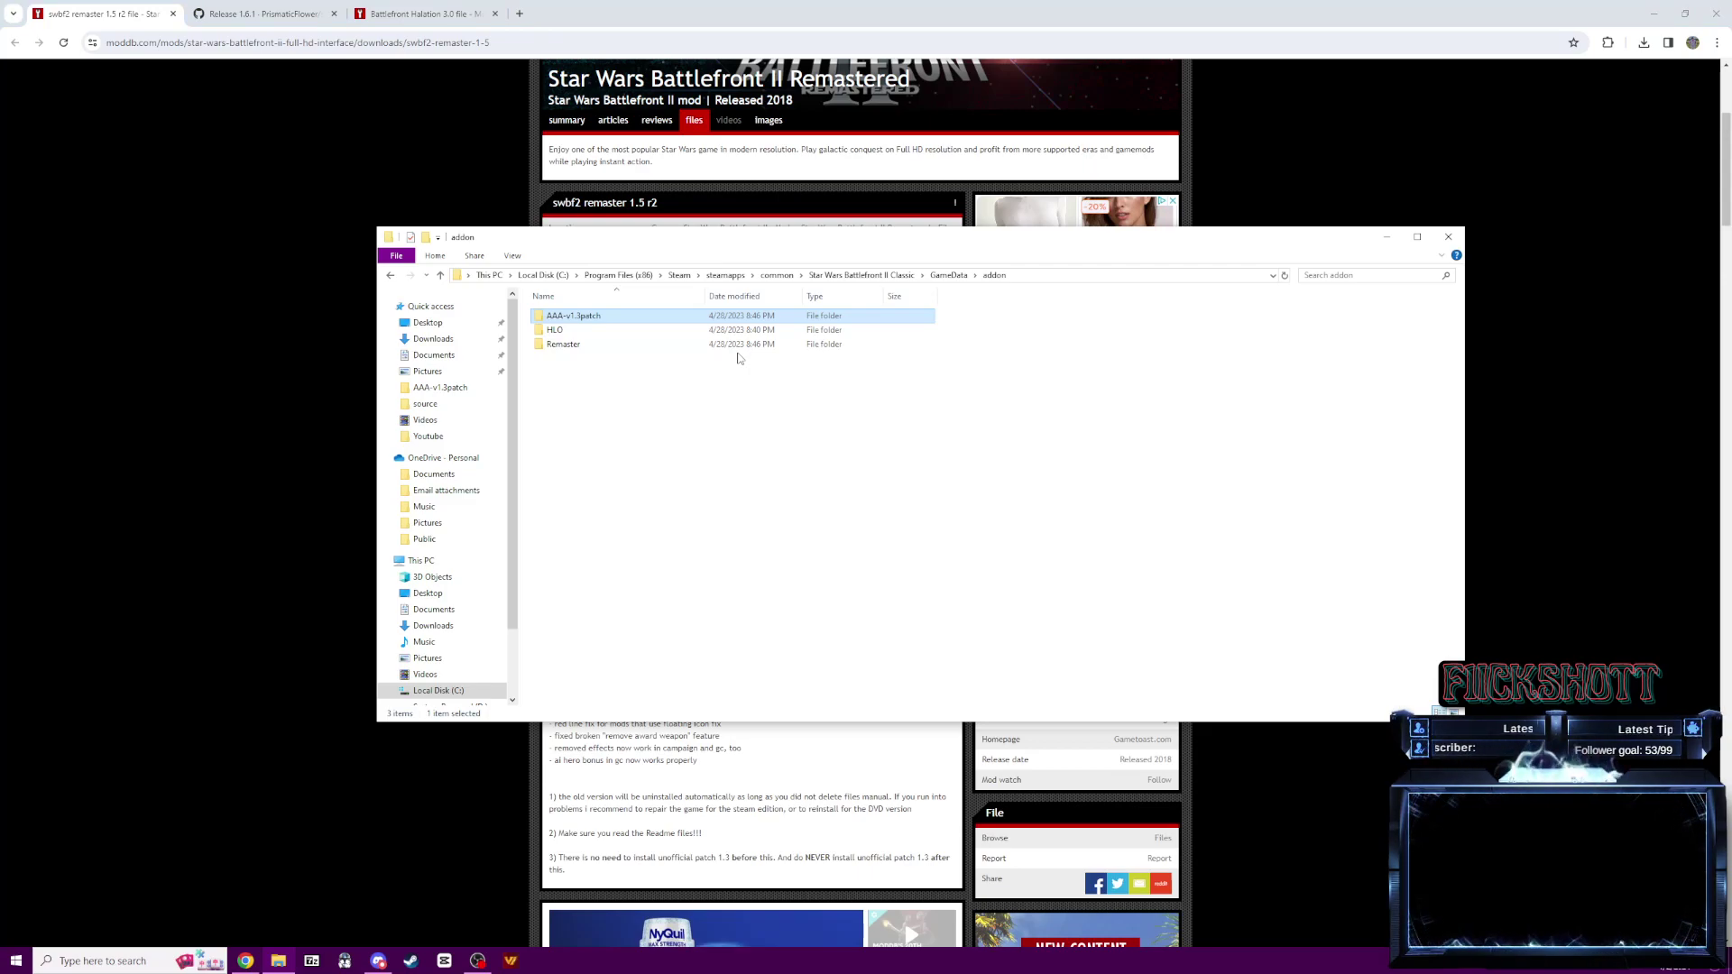
click(277, 370)
click(274, 13)
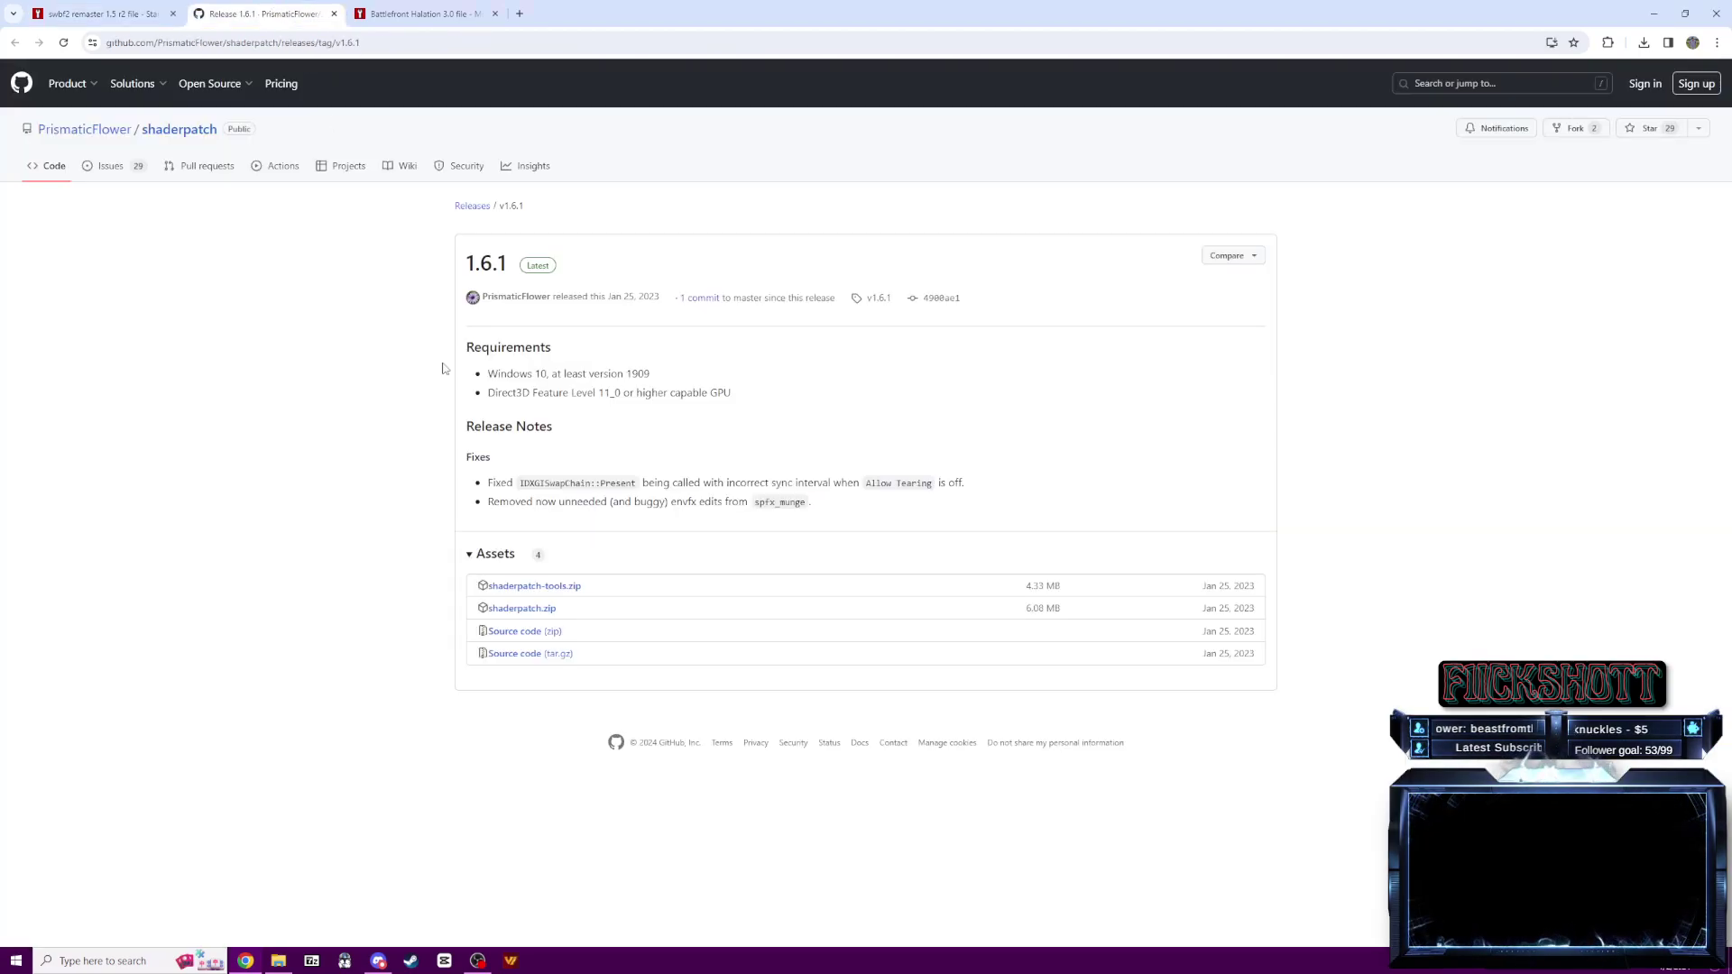
click(378, 960)
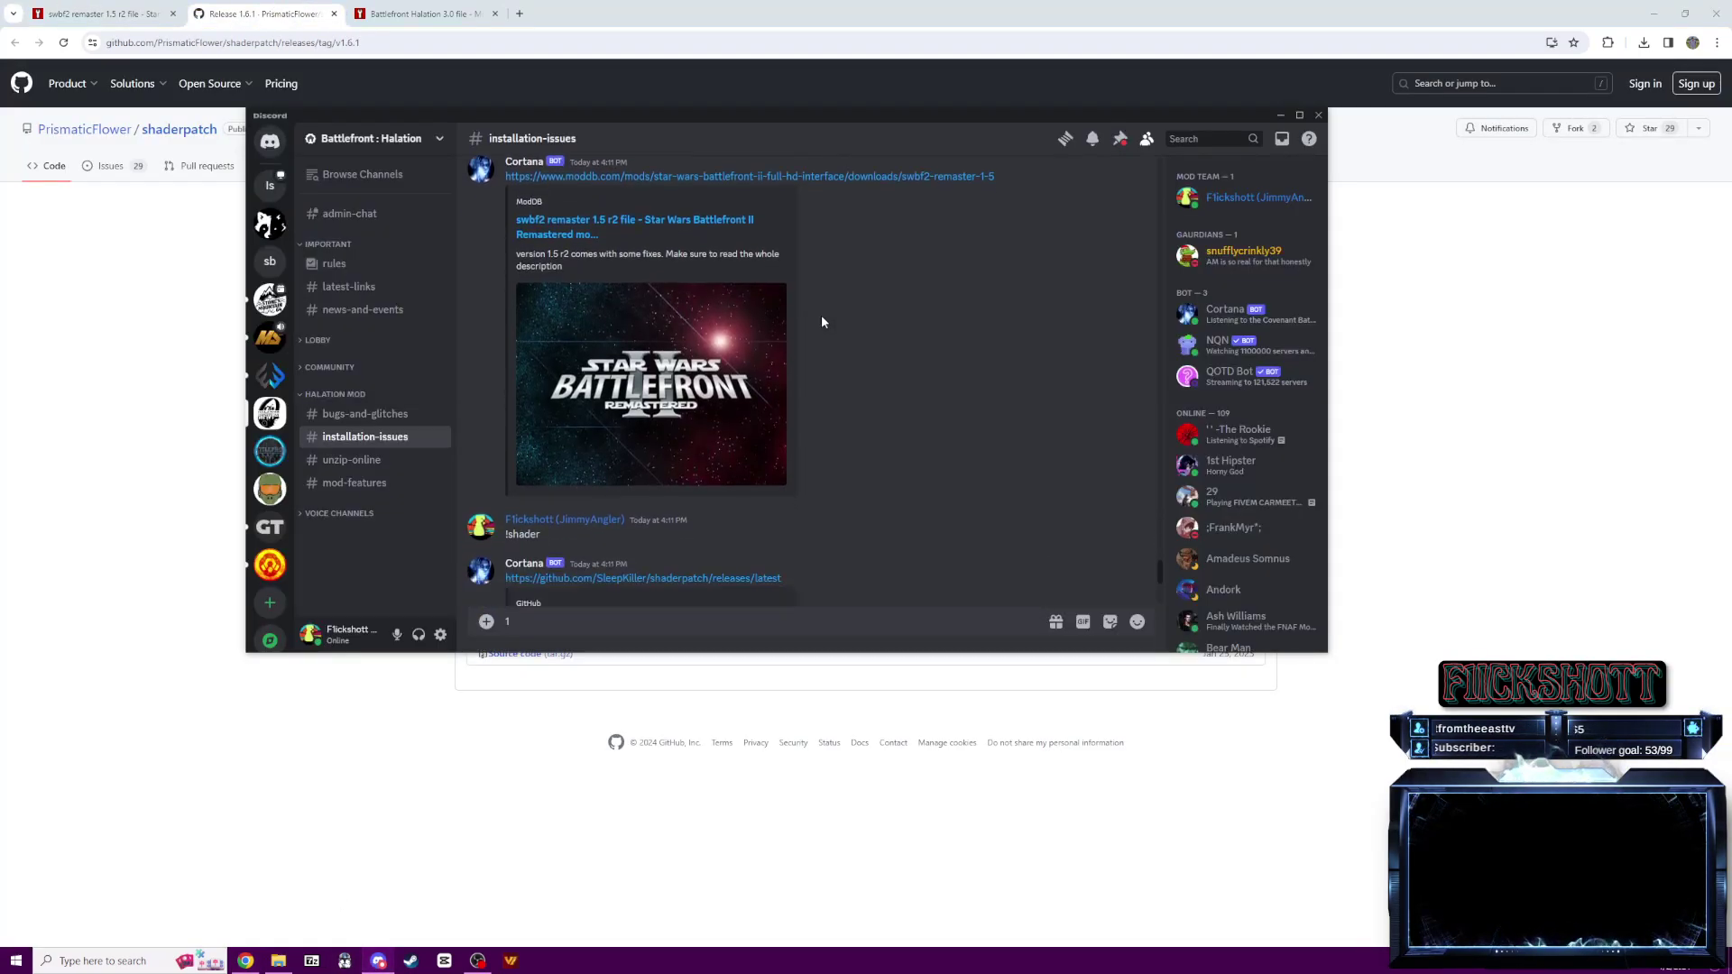
scroll(821, 321, down, 3)
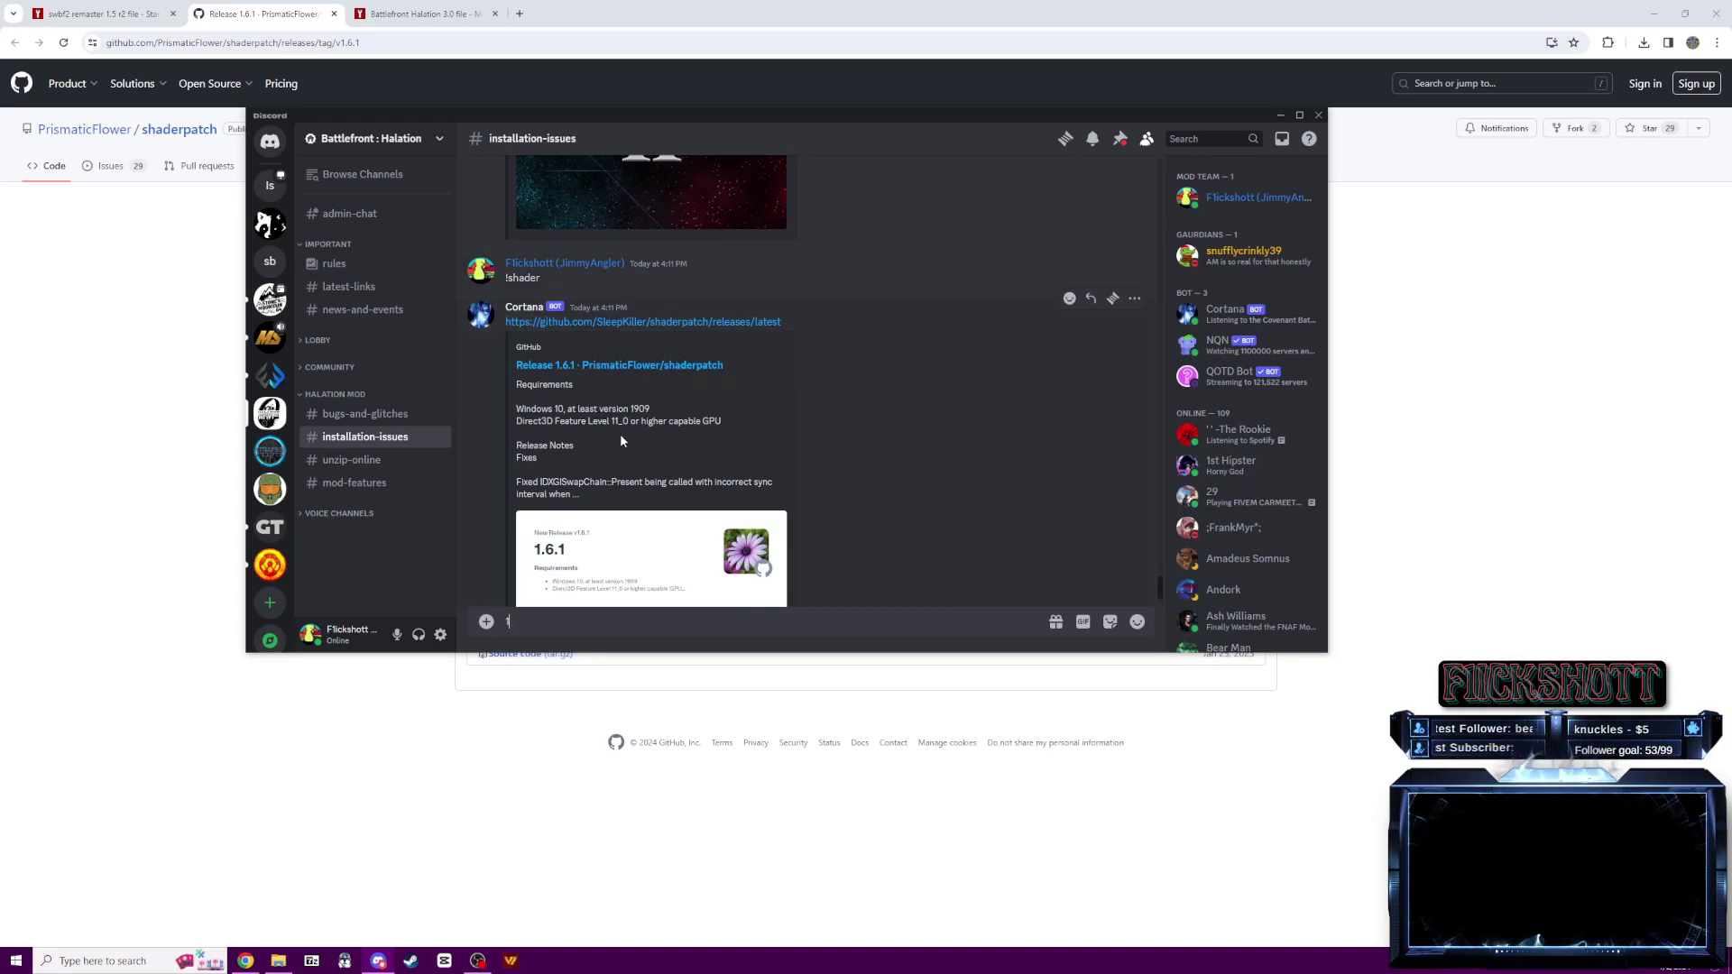
click(694, 5)
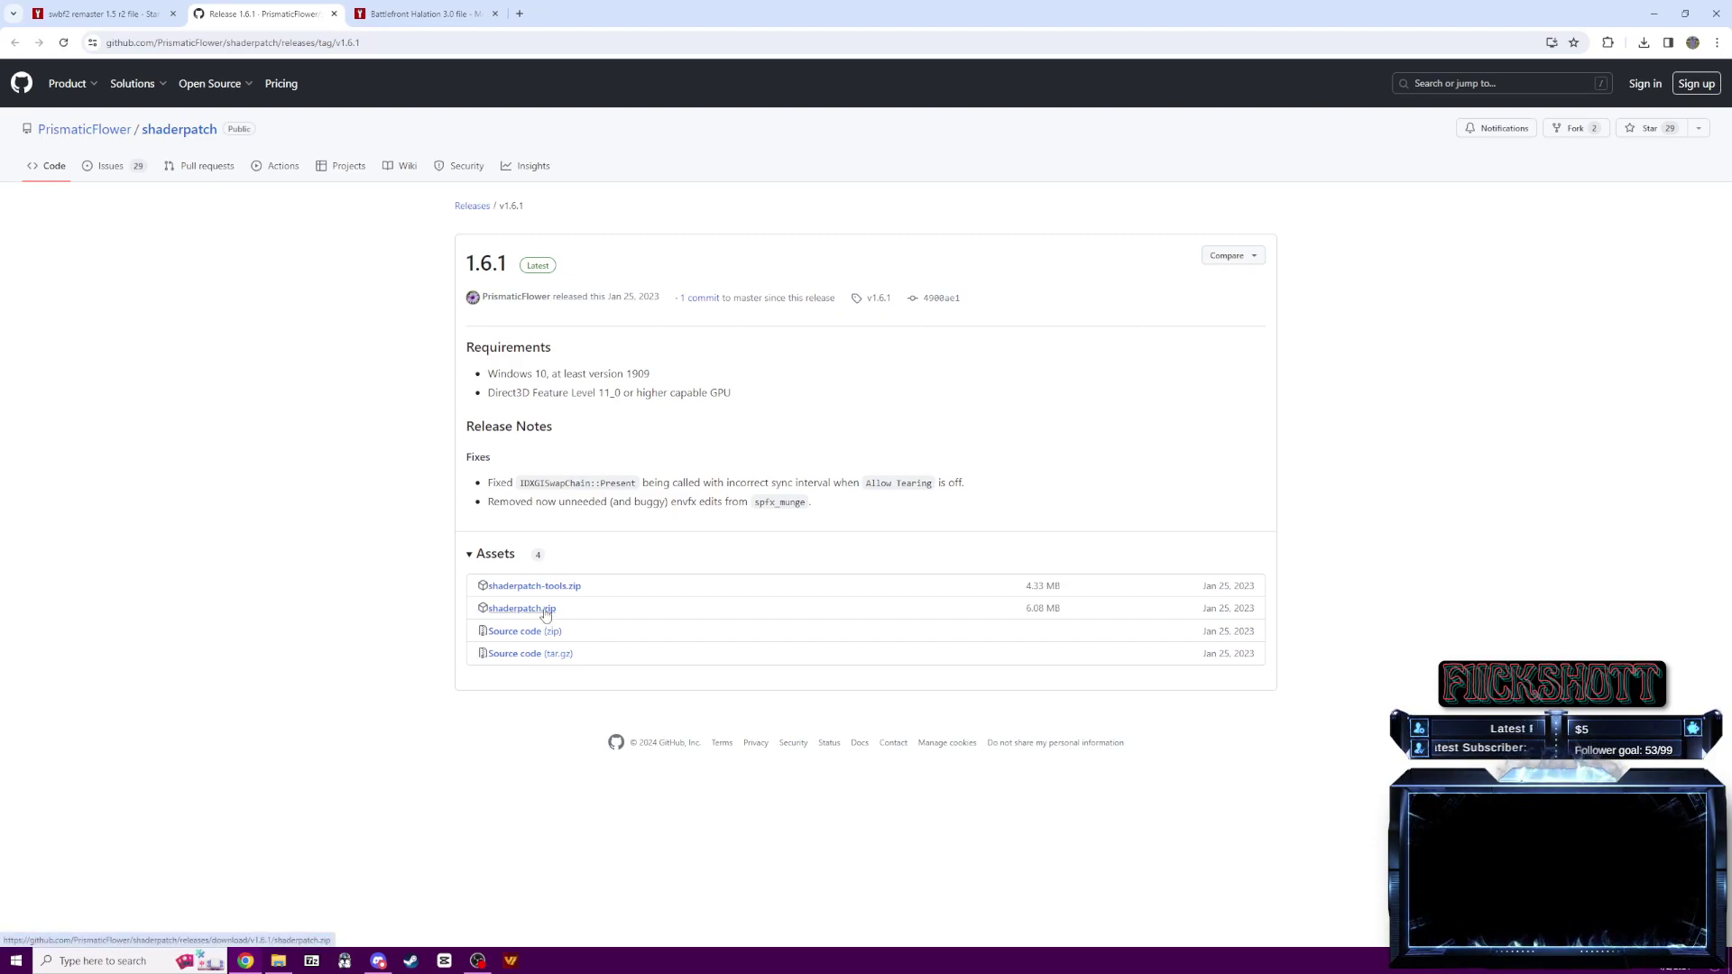
- Move up from addon to the GameData folder and scroll down to Shader Patch Settings
click(278, 961)
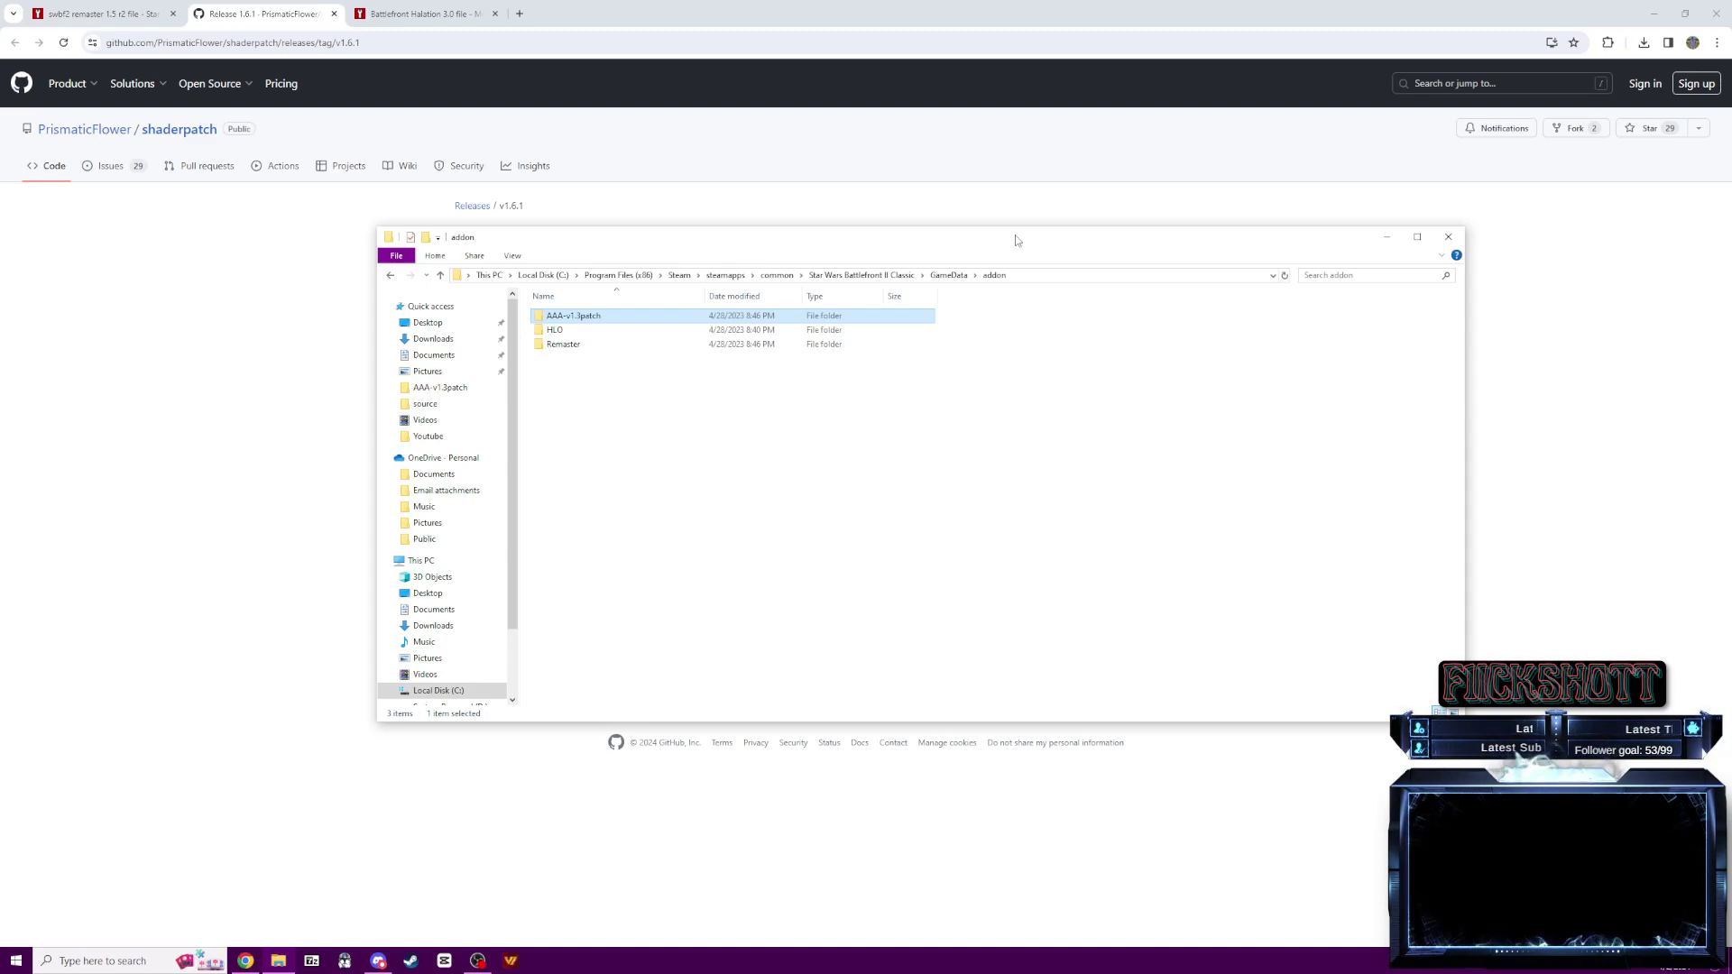
click(1033, 192)
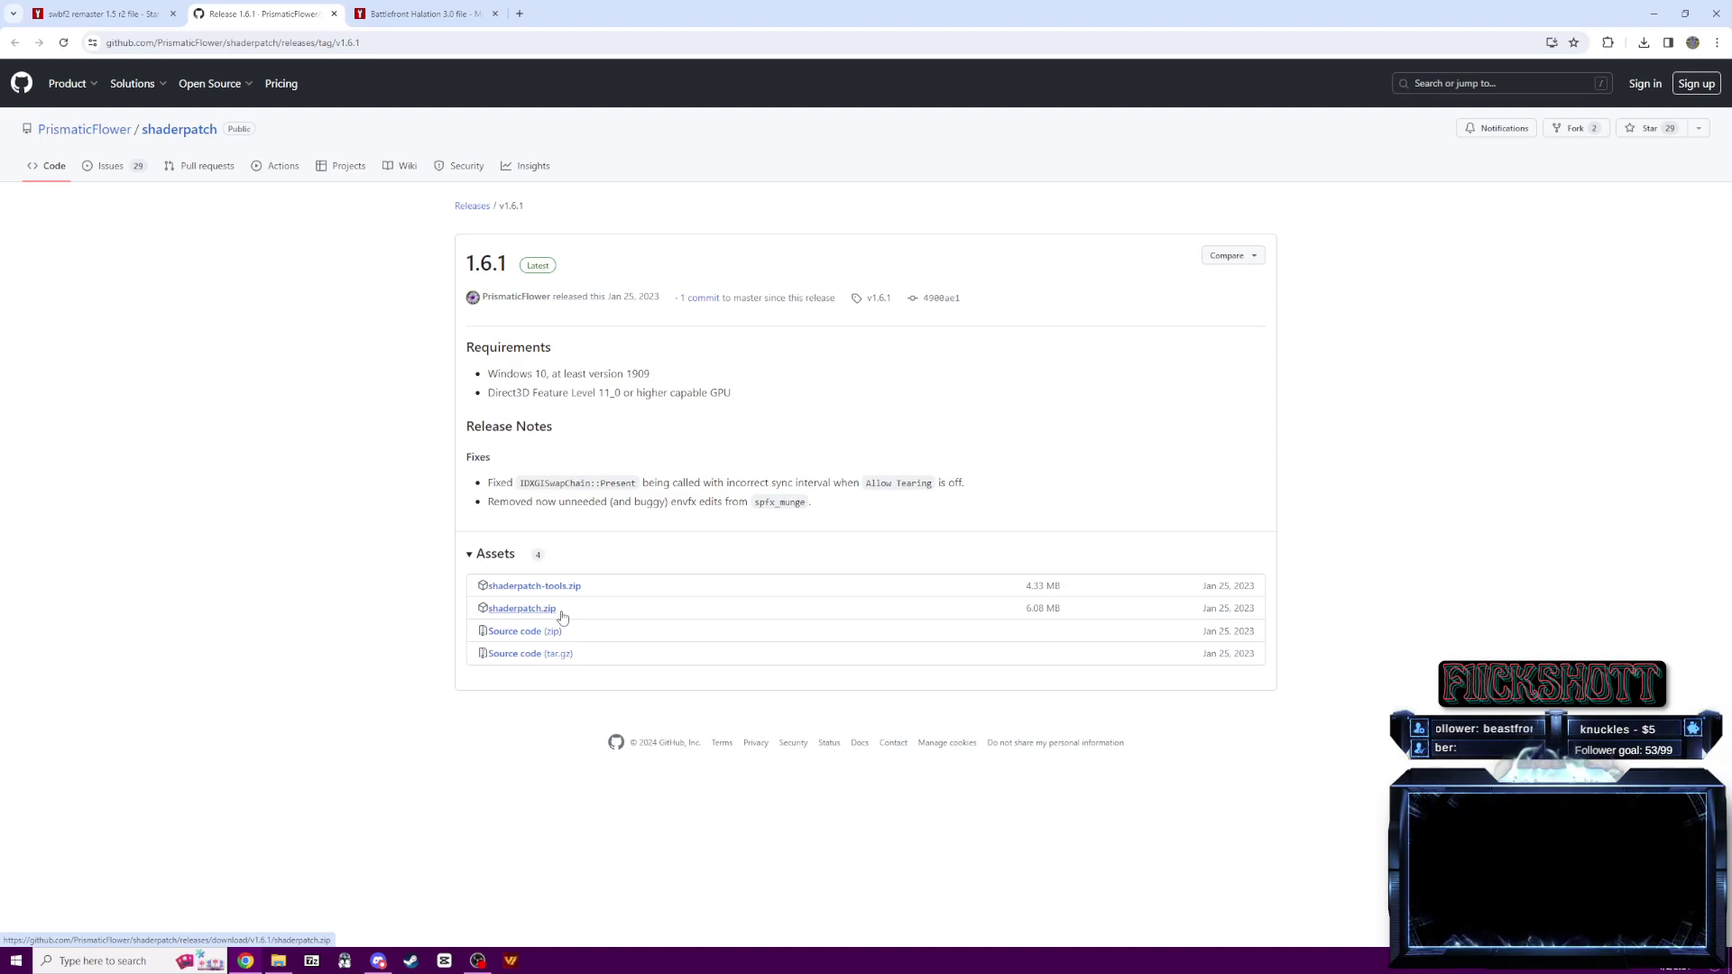
click(278, 961)
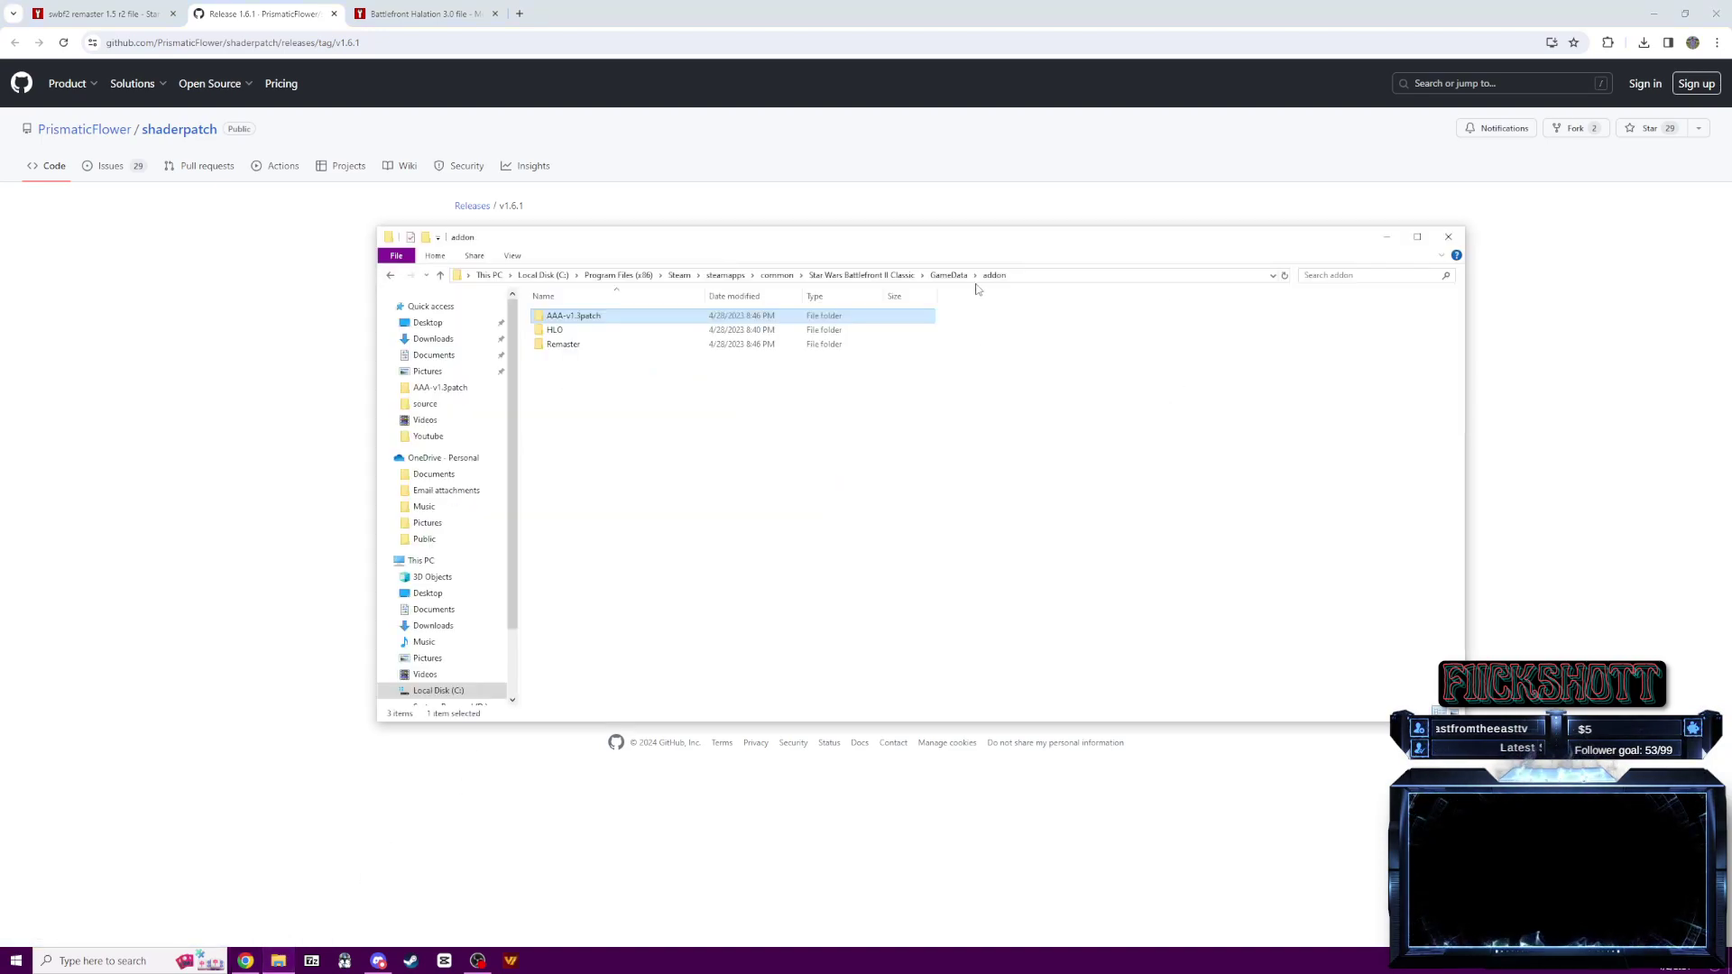
click(948, 275)
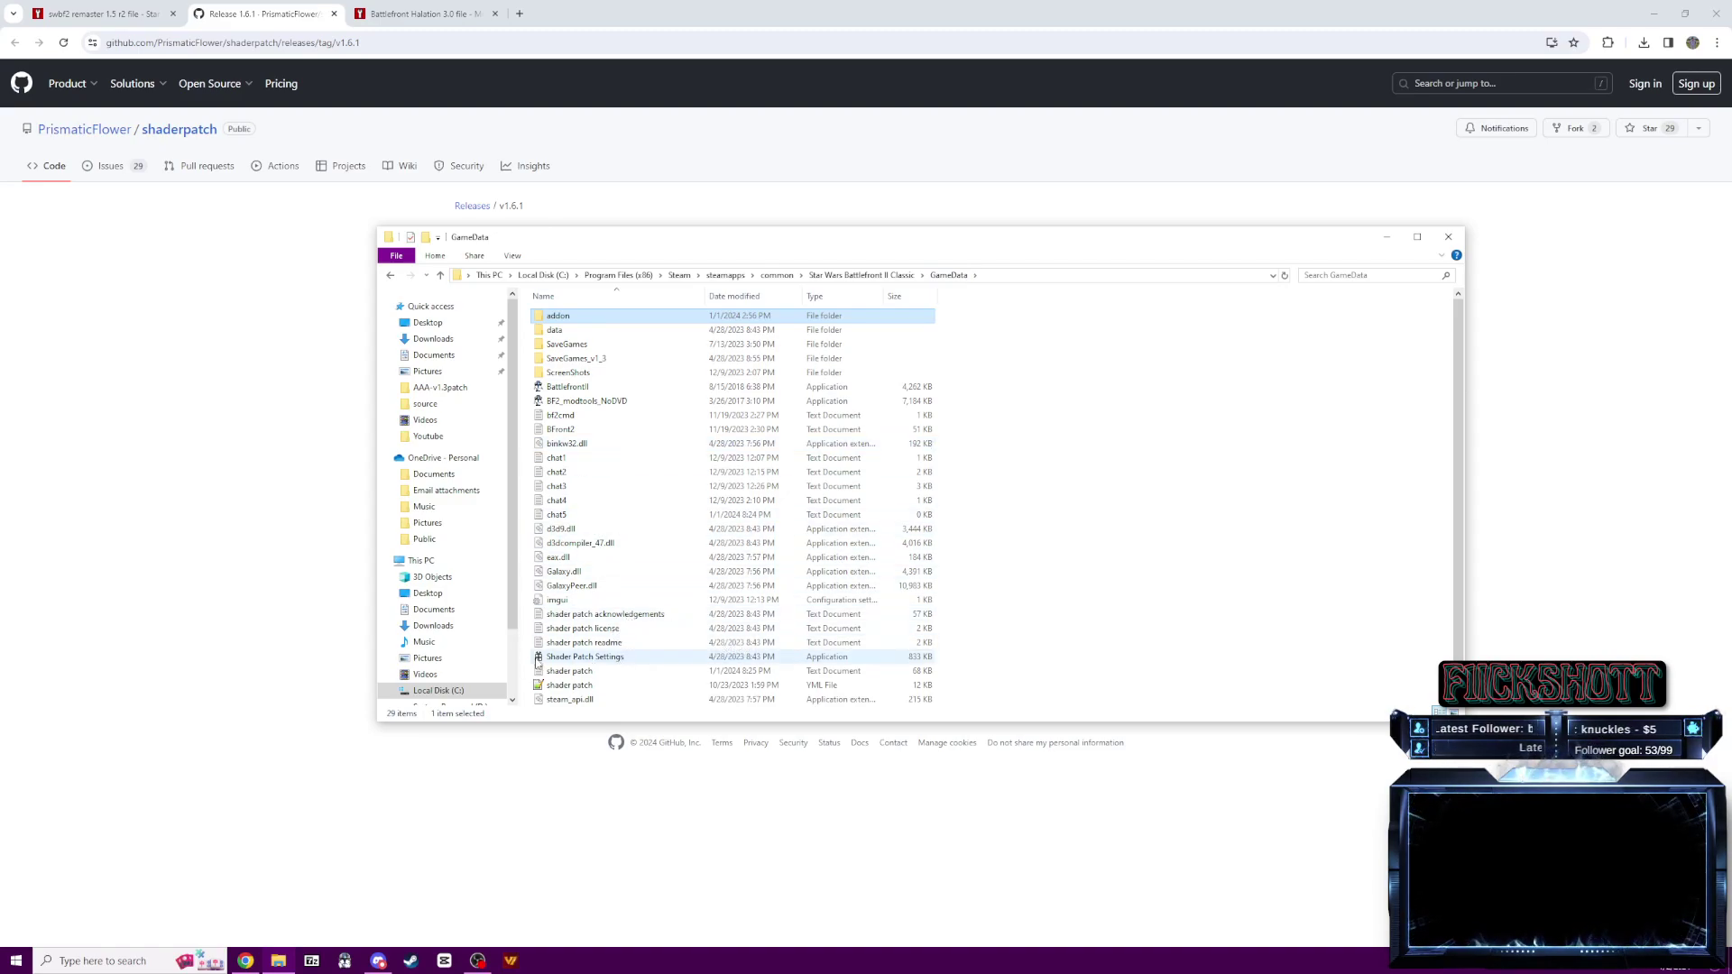
scroll(561, 666, down, 1)
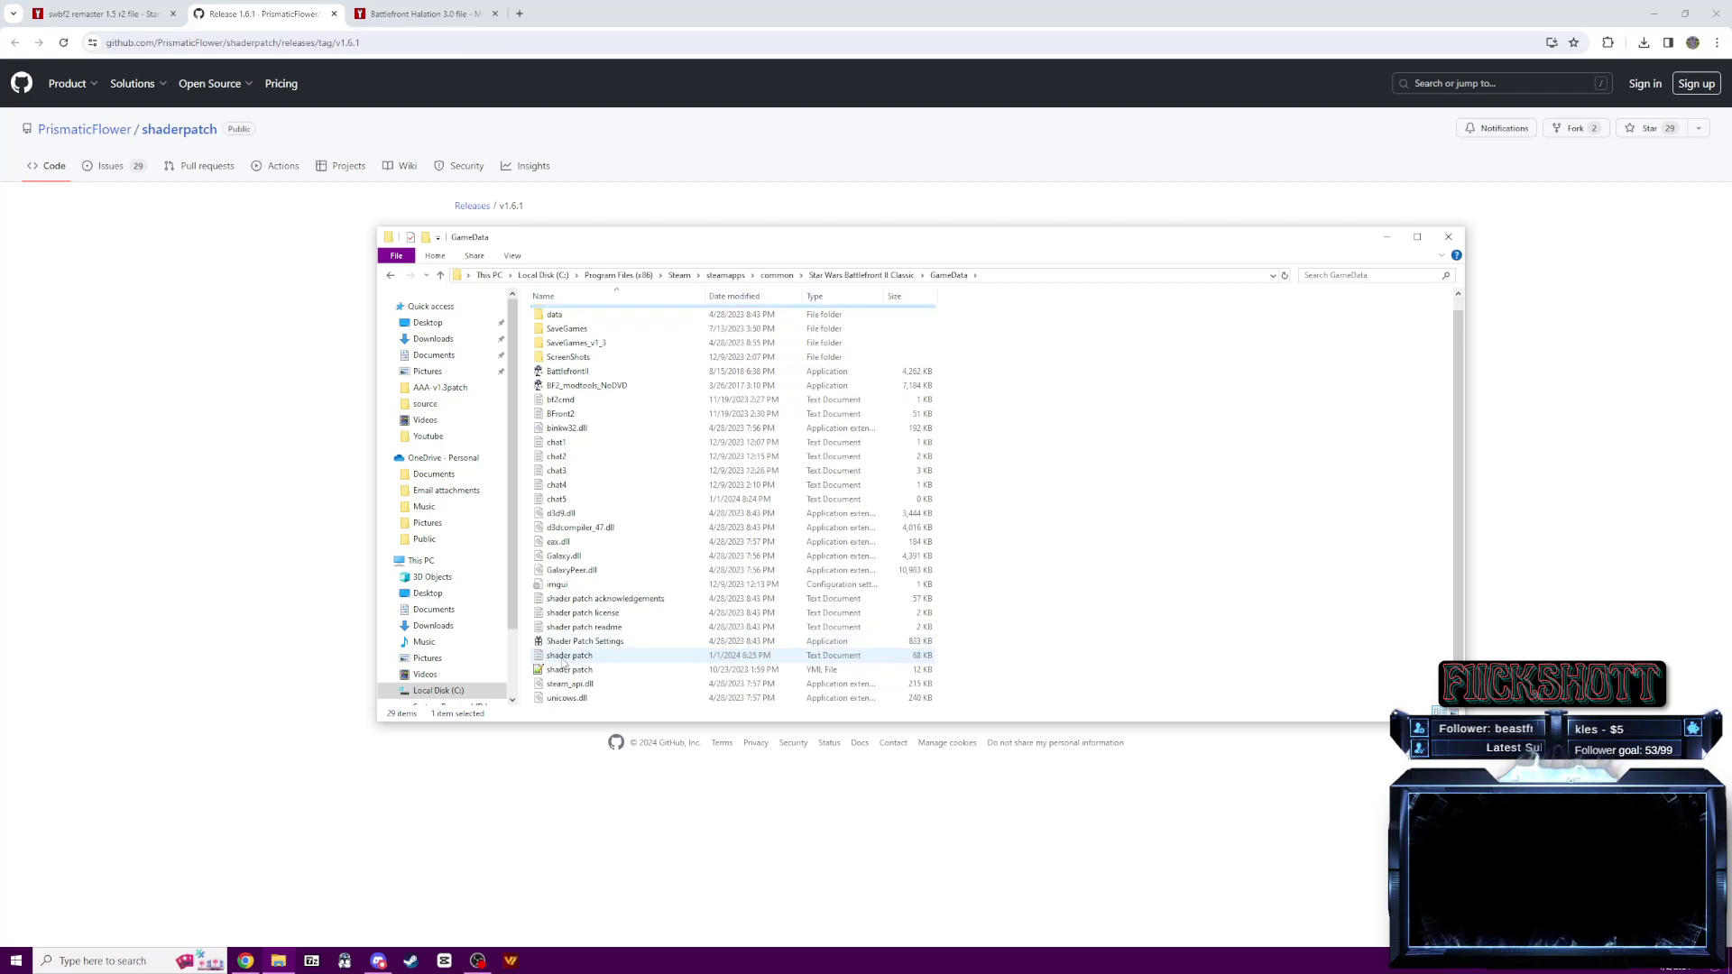
- Launch Shader Patch Settings and look through its User Interface and Graphics pages
double_click(620, 642)
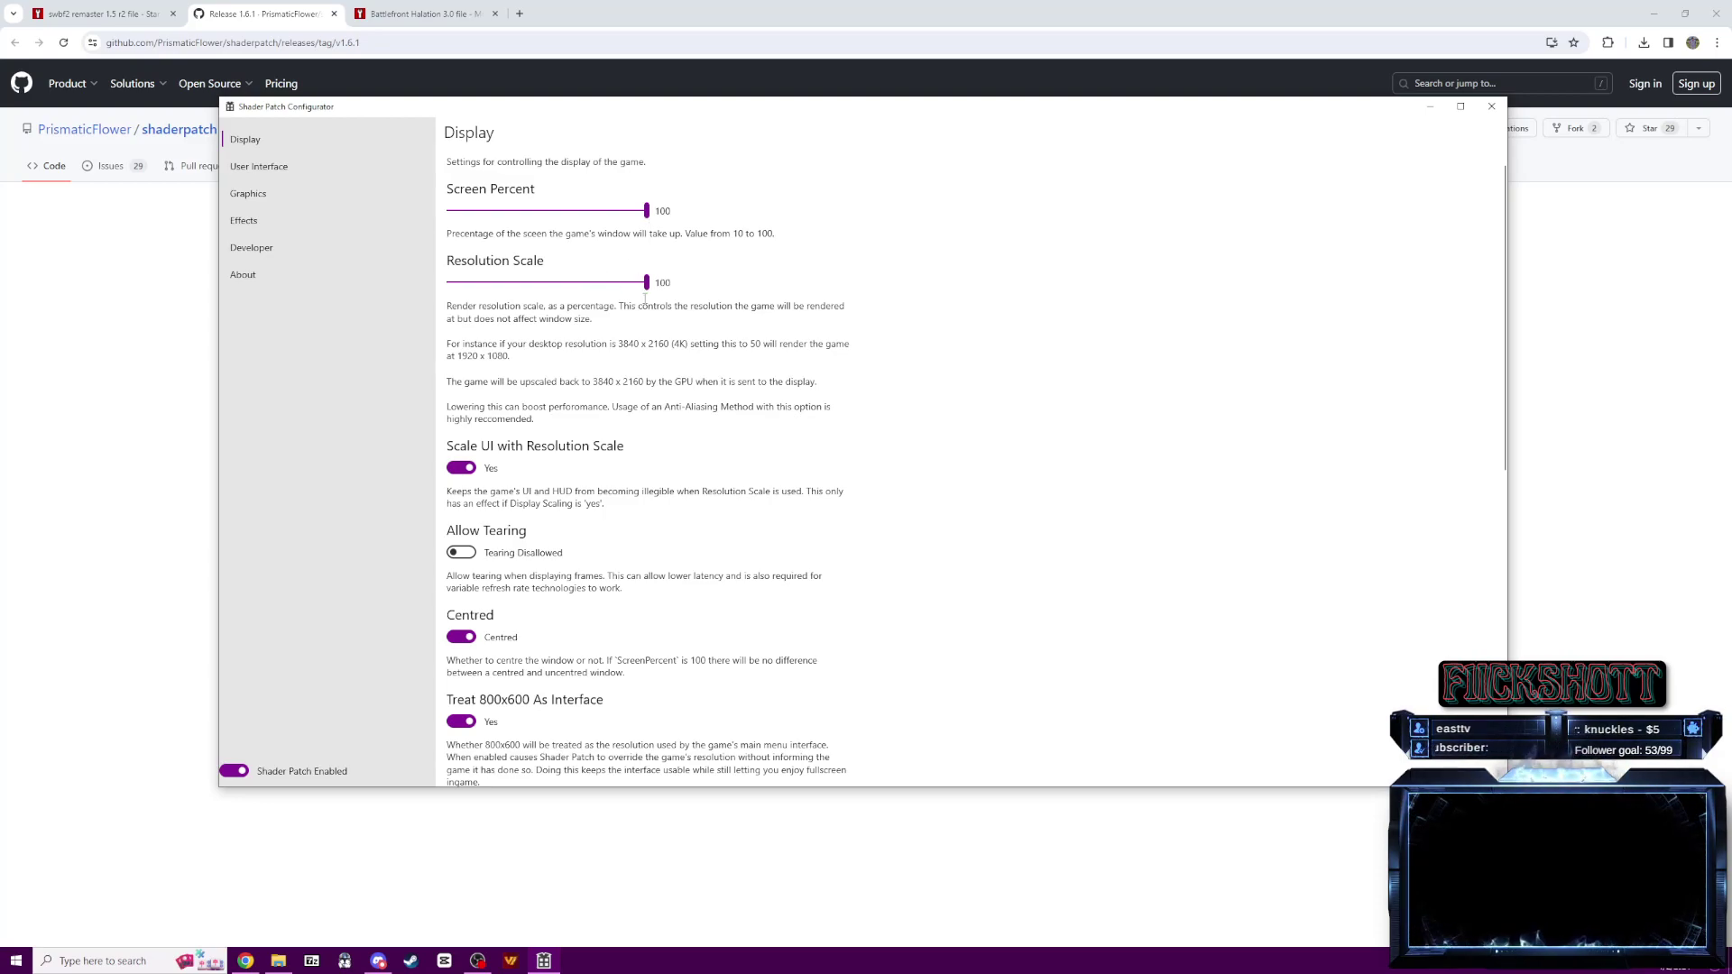
scroll(633, 347, down, 2)
scroll(633, 348, down, 1)
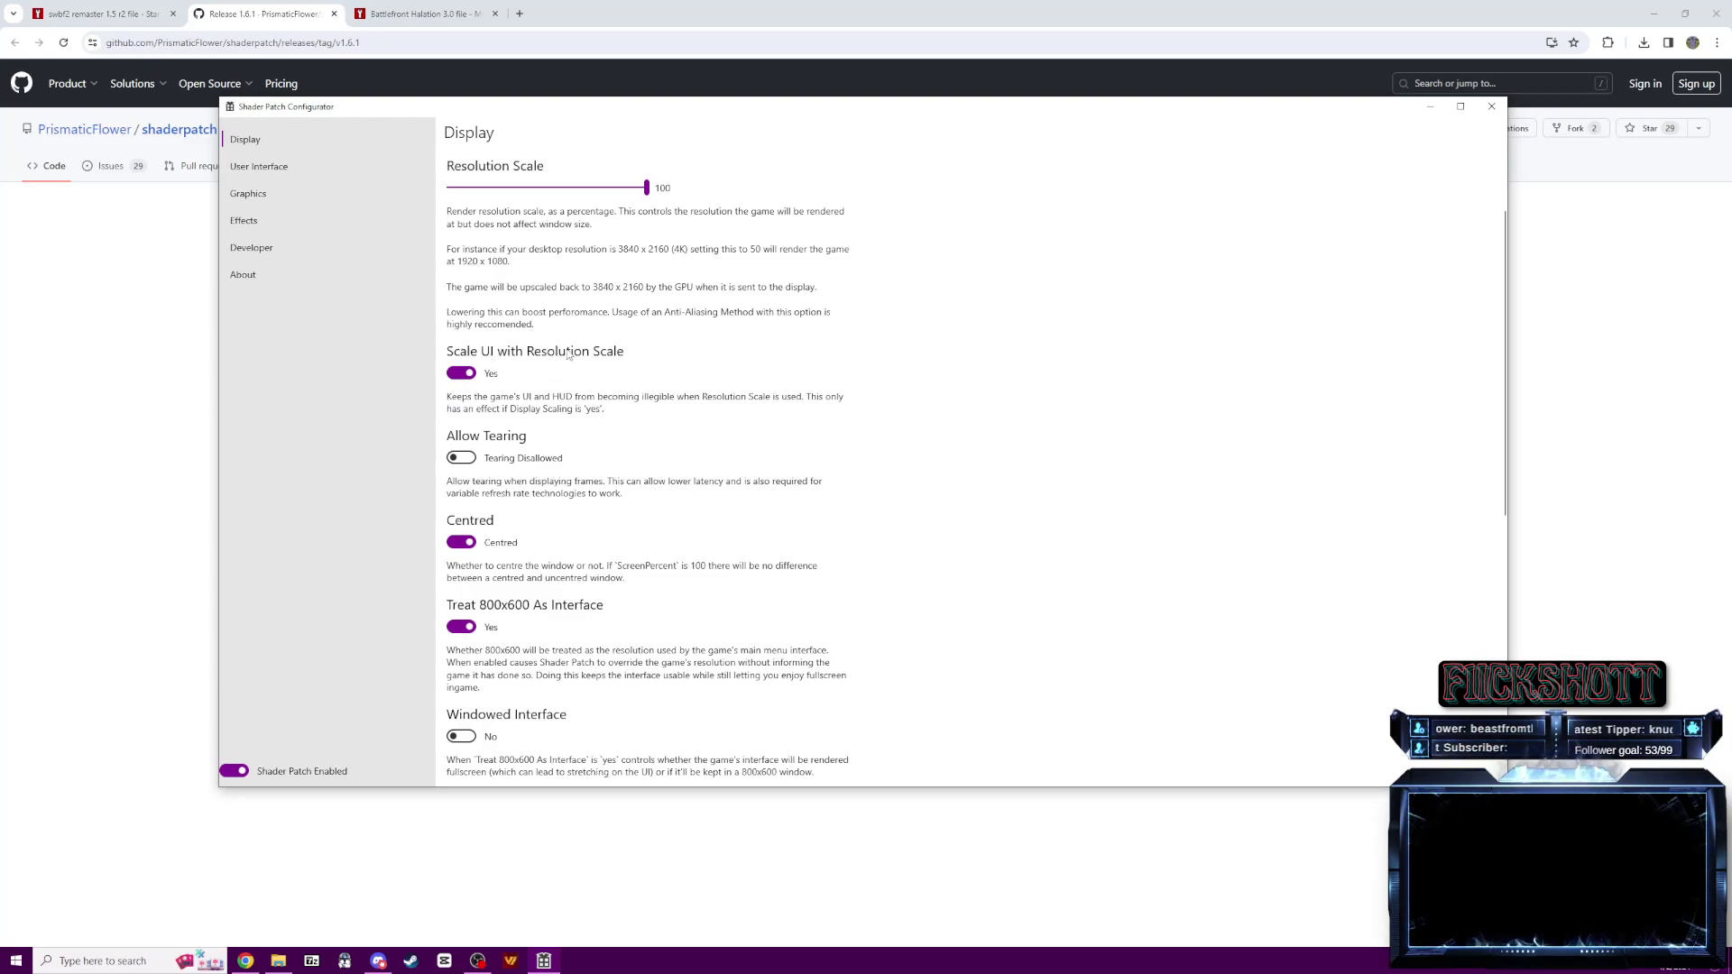
scroll(569, 355, down, 7)
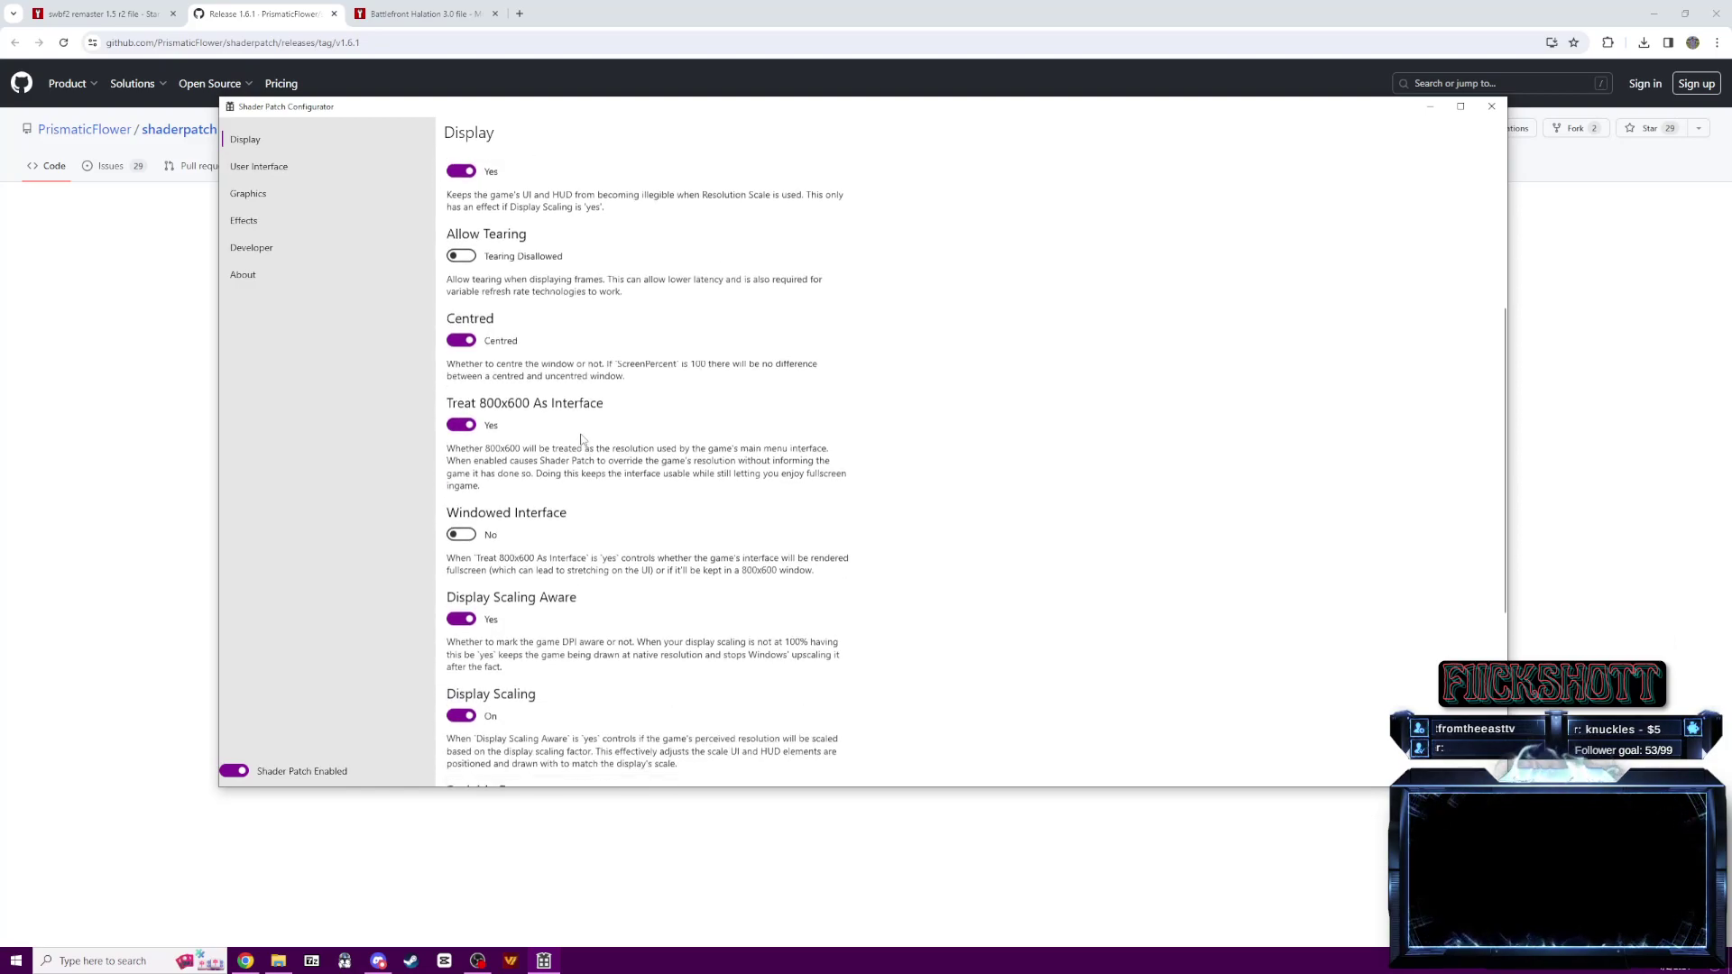
scroll(582, 440, down, 8)
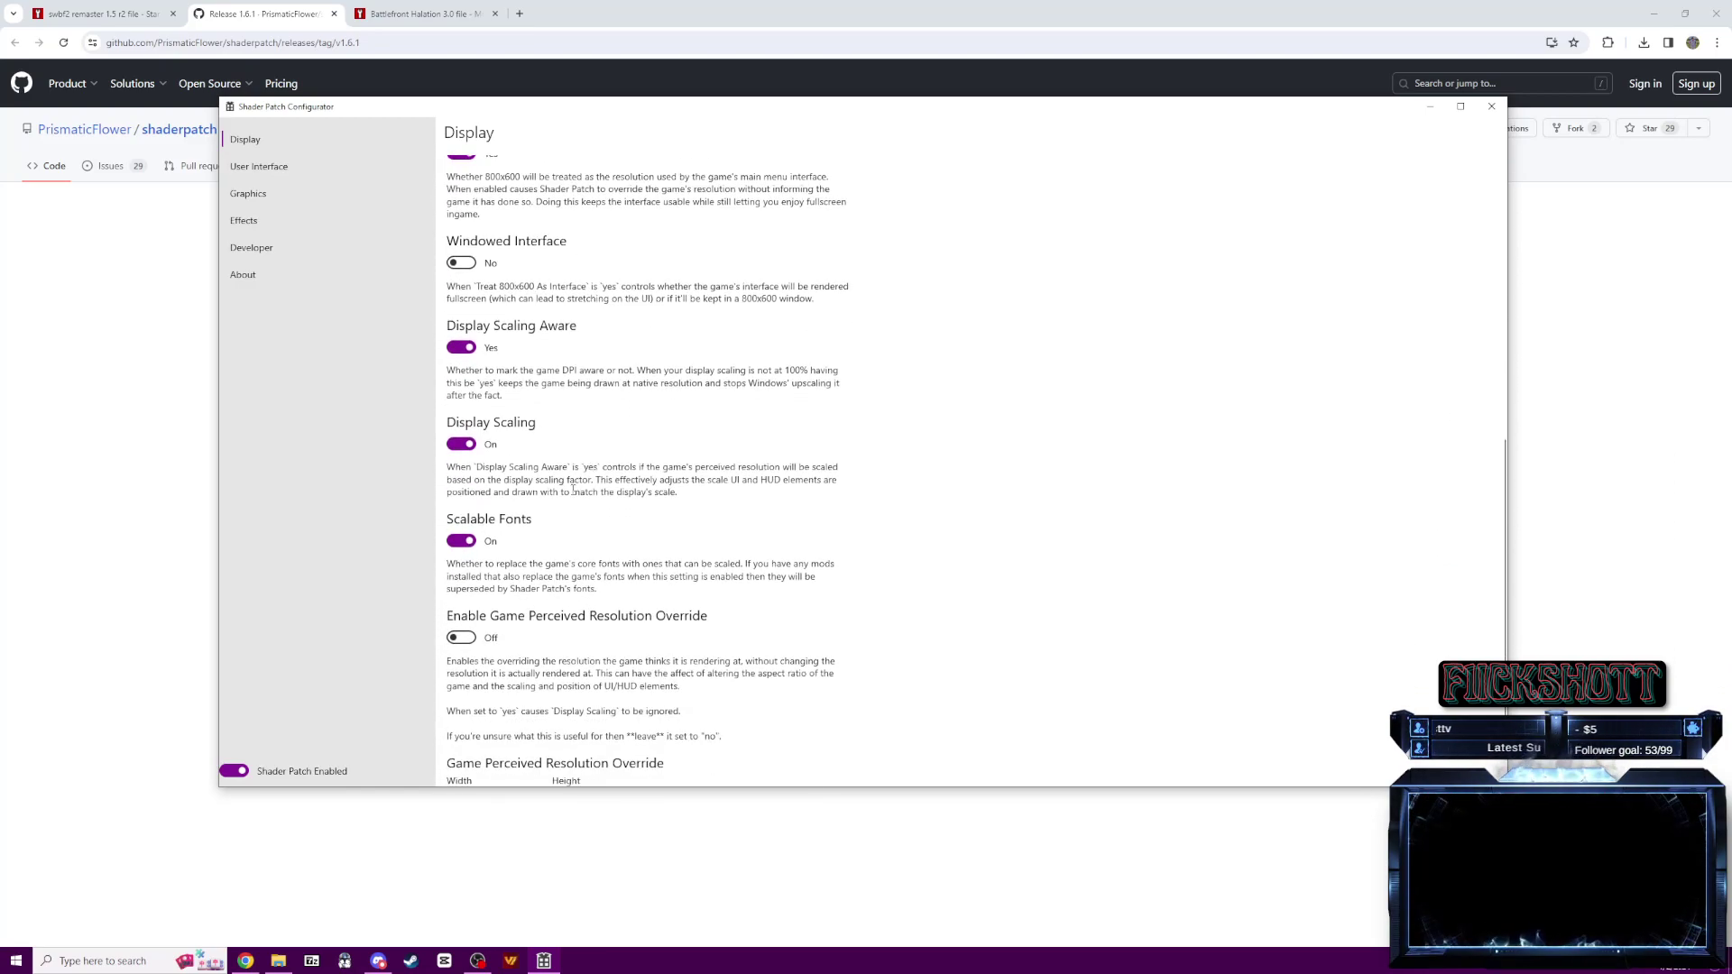
scroll(571, 492, down, 2)
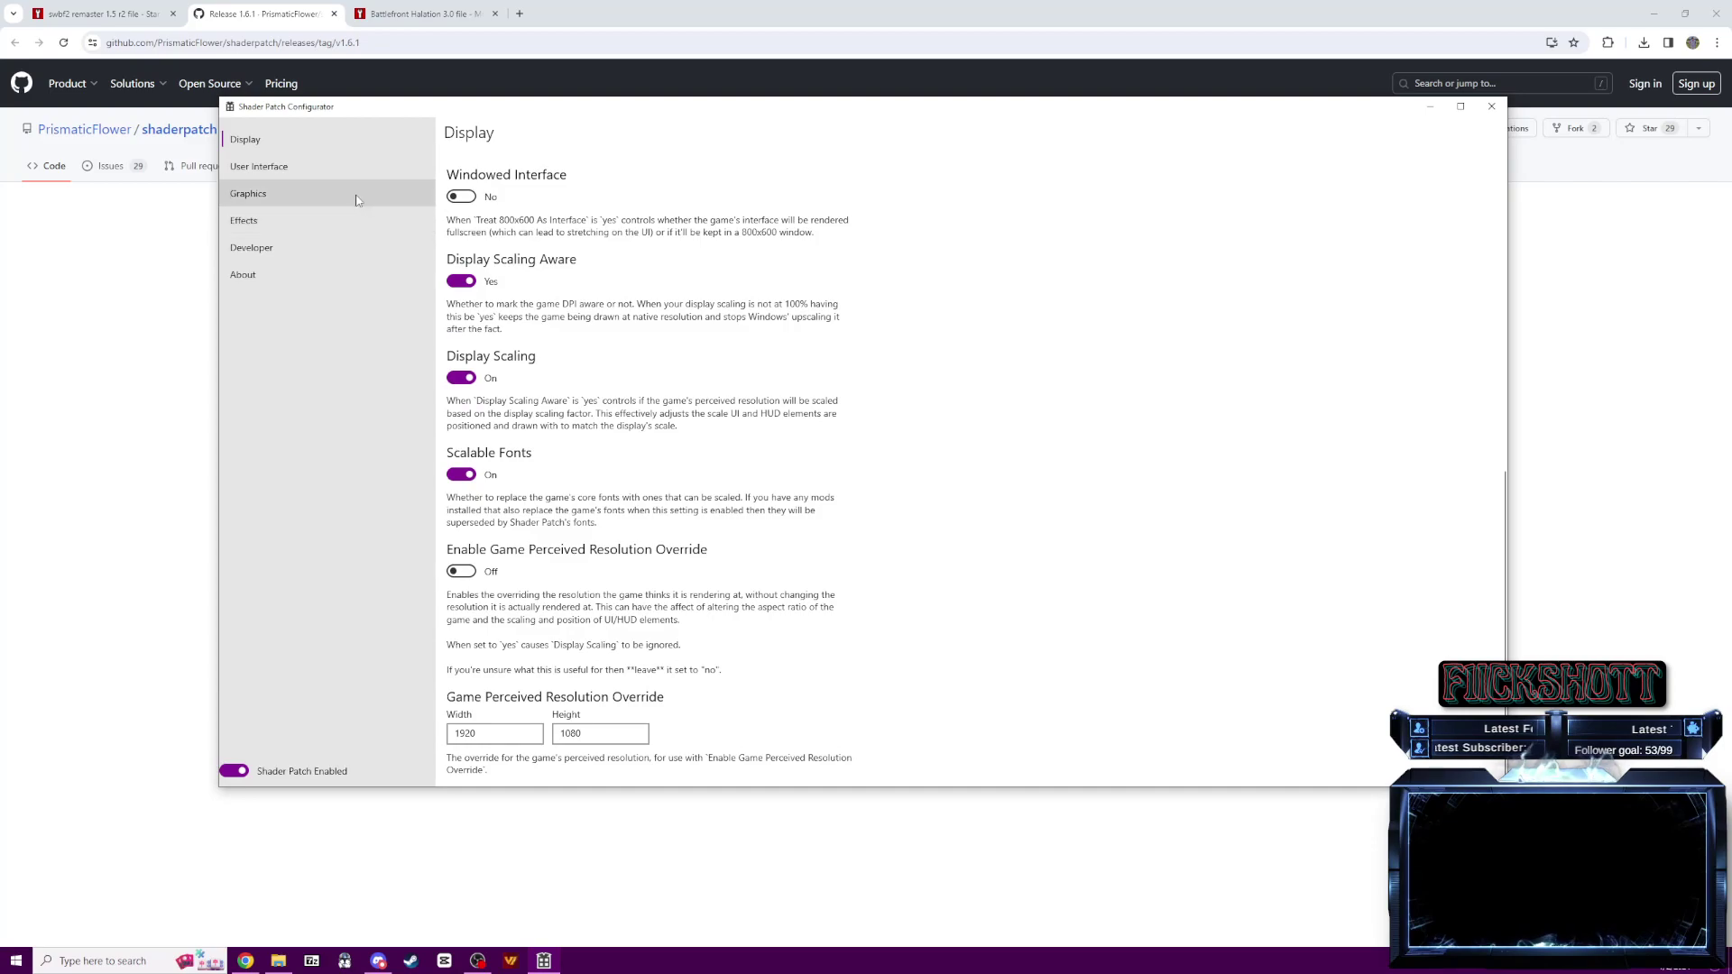
click(266, 166)
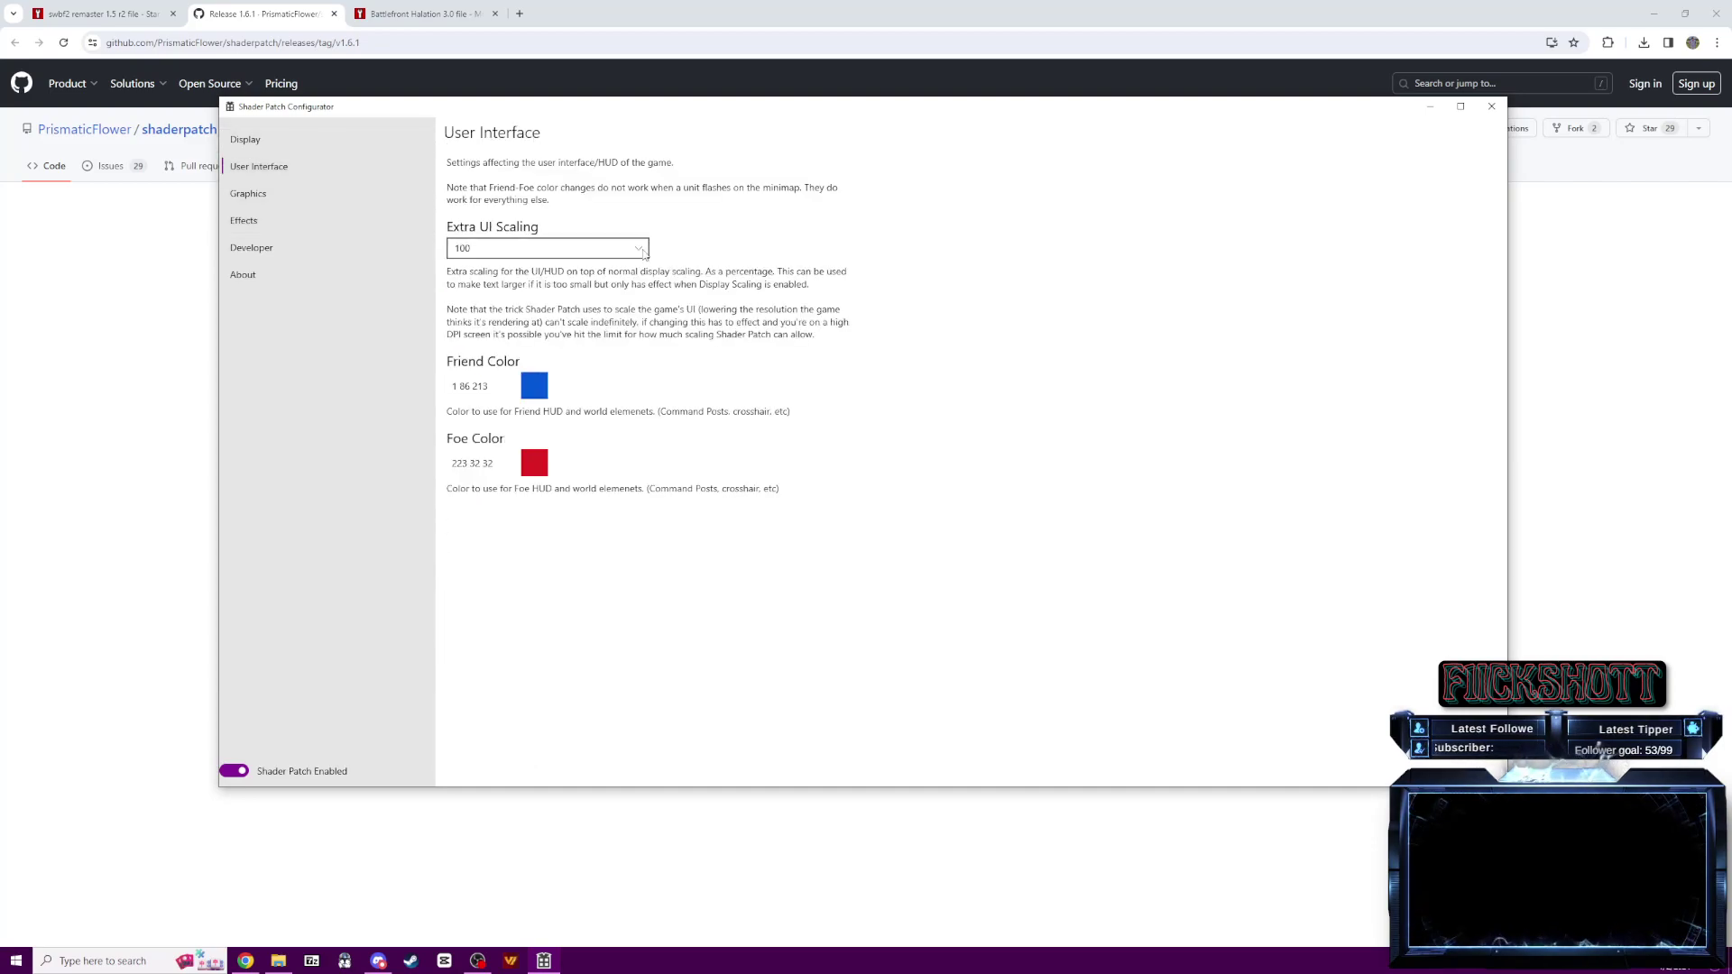
click(333, 189)
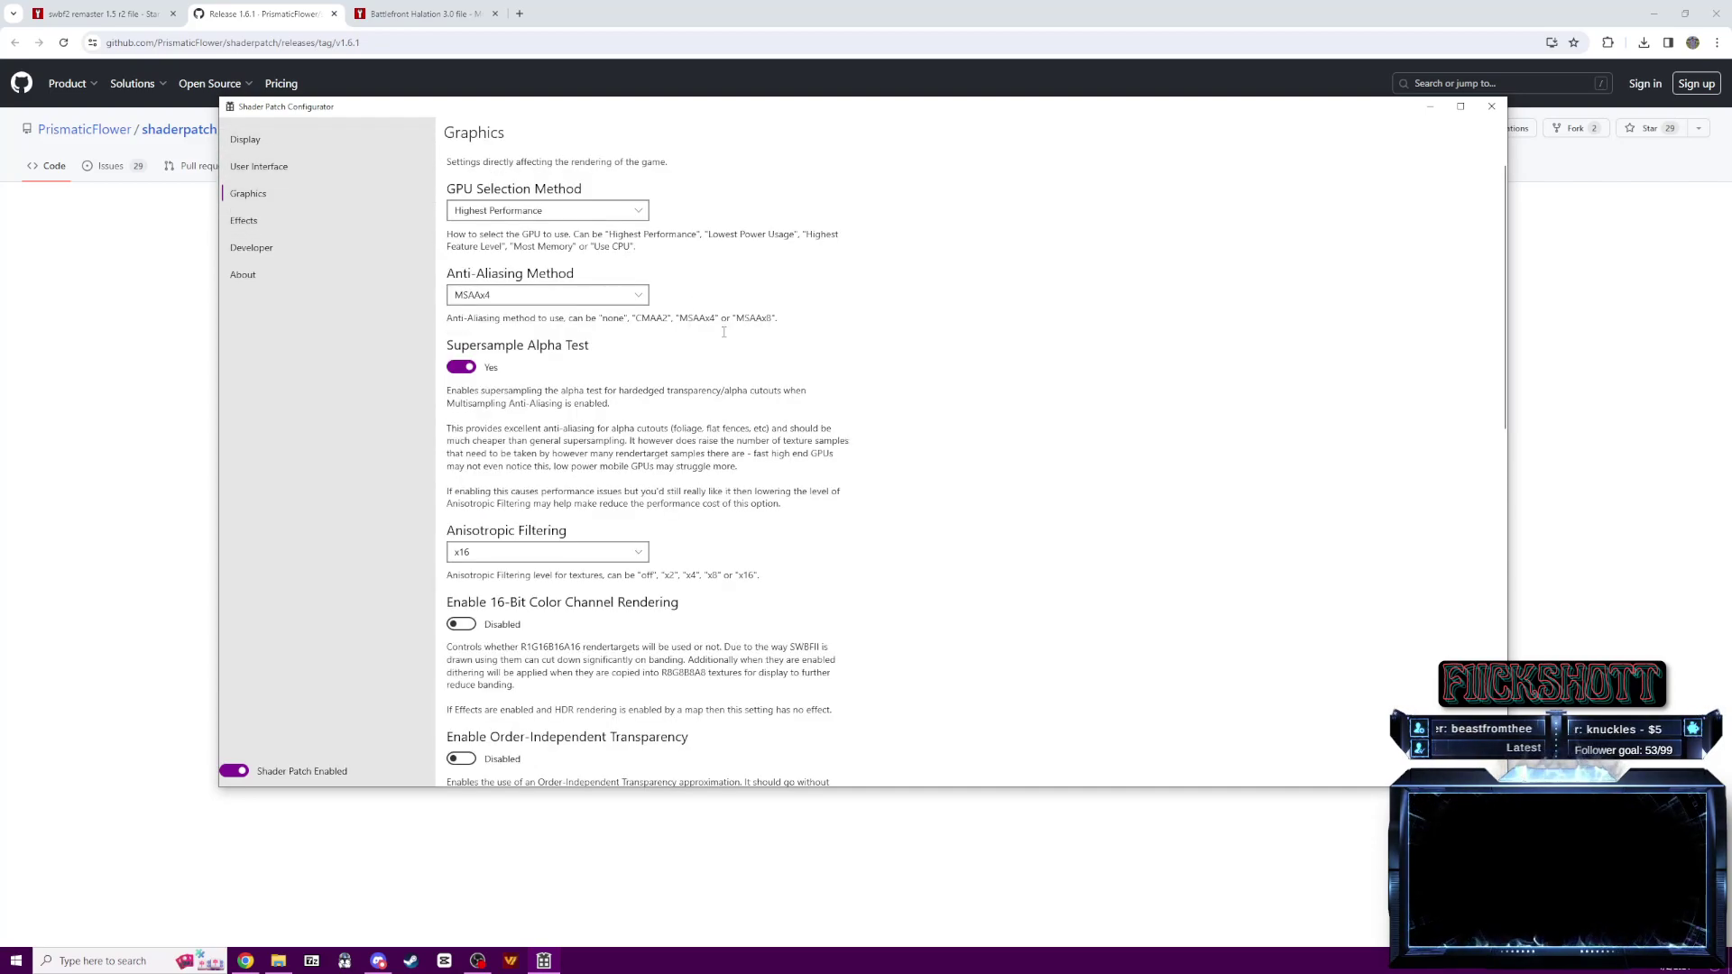
- Review the Effects, Developer and About pages, then close the configurator
scroll(723, 332, down, 15)
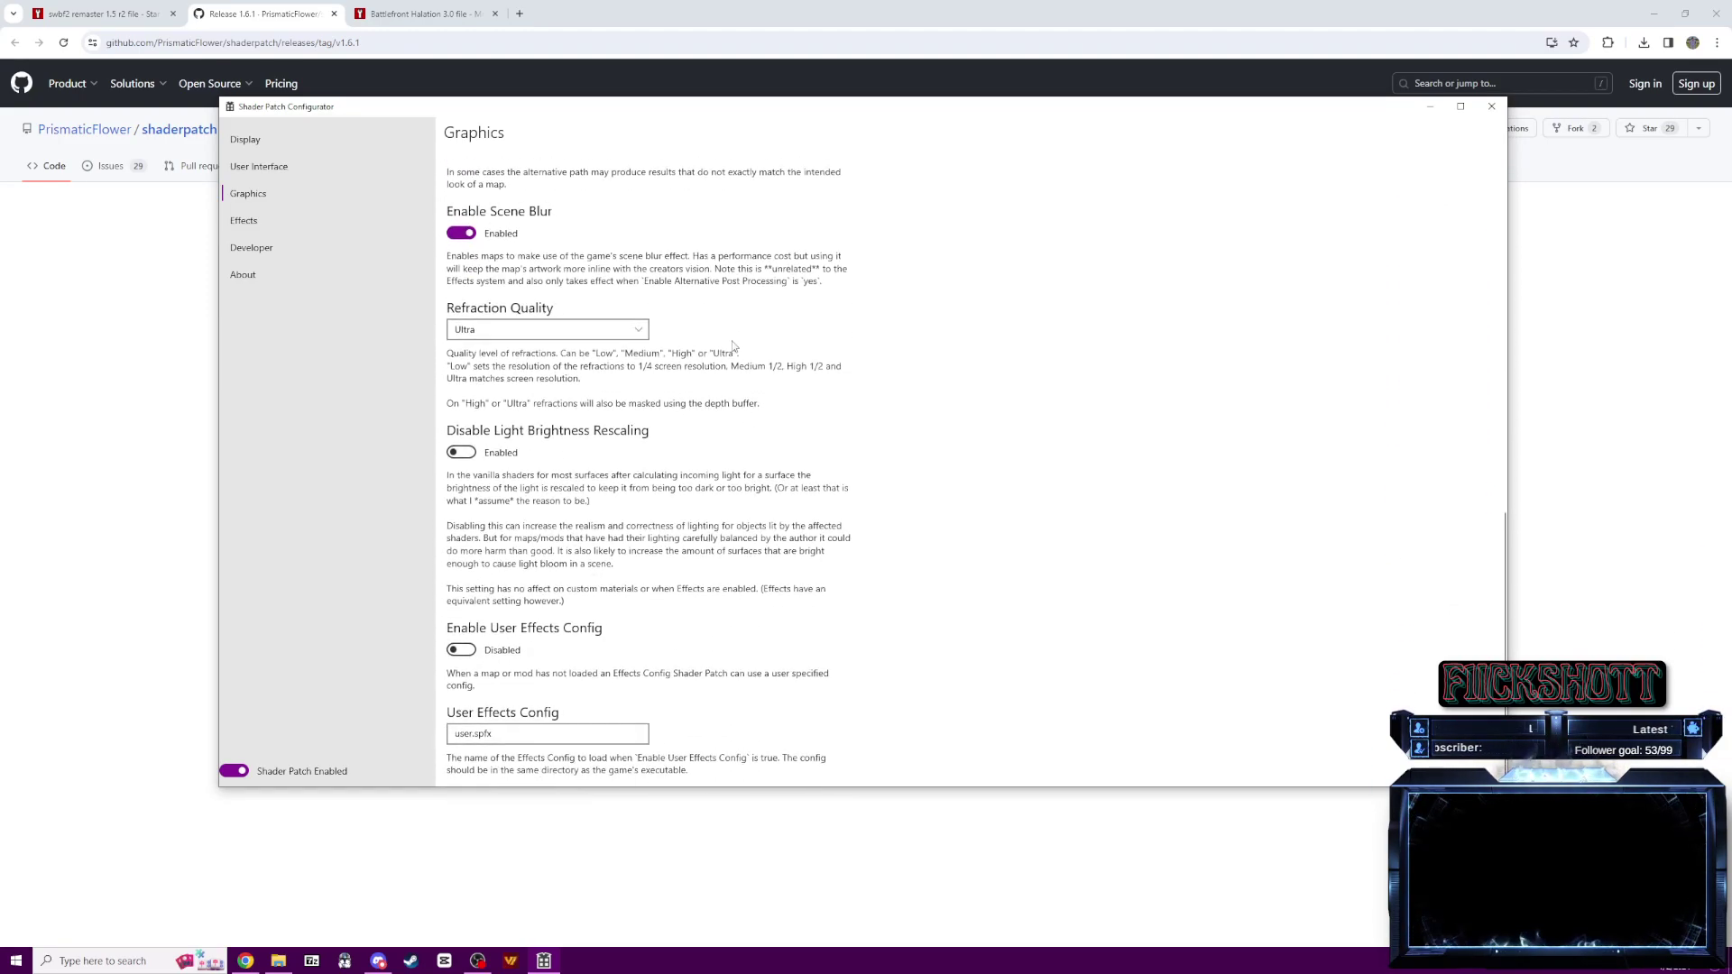
click(280, 222)
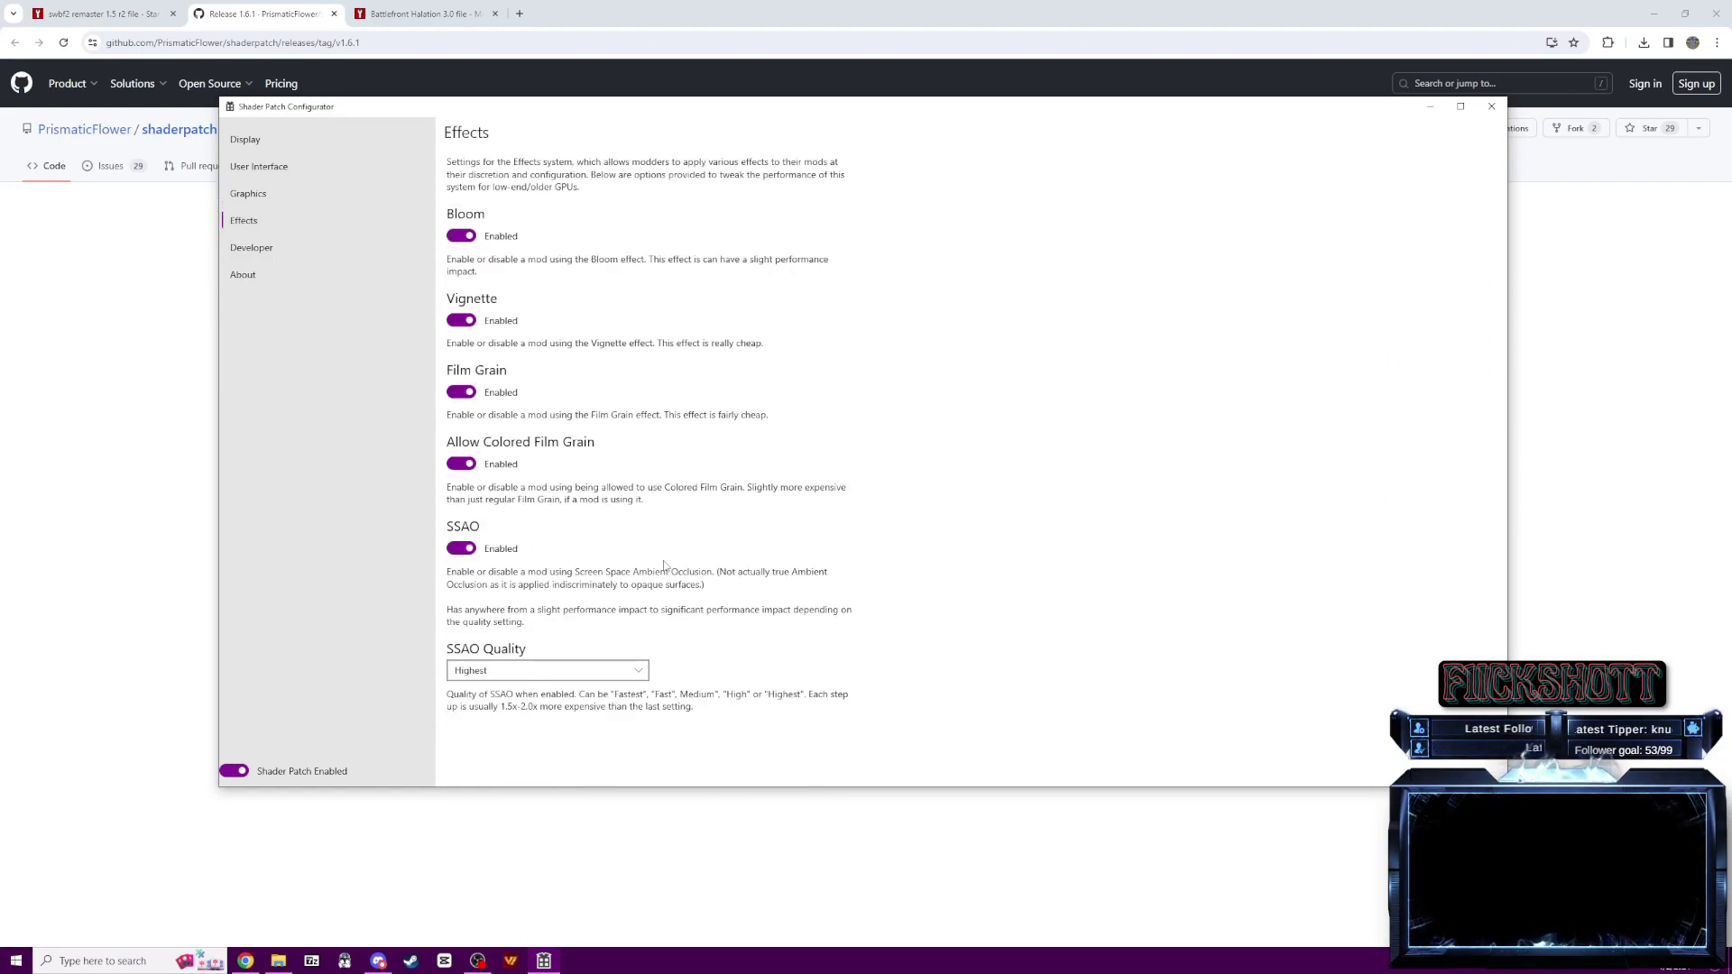
click(281, 246)
scroll(599, 371, down, 3)
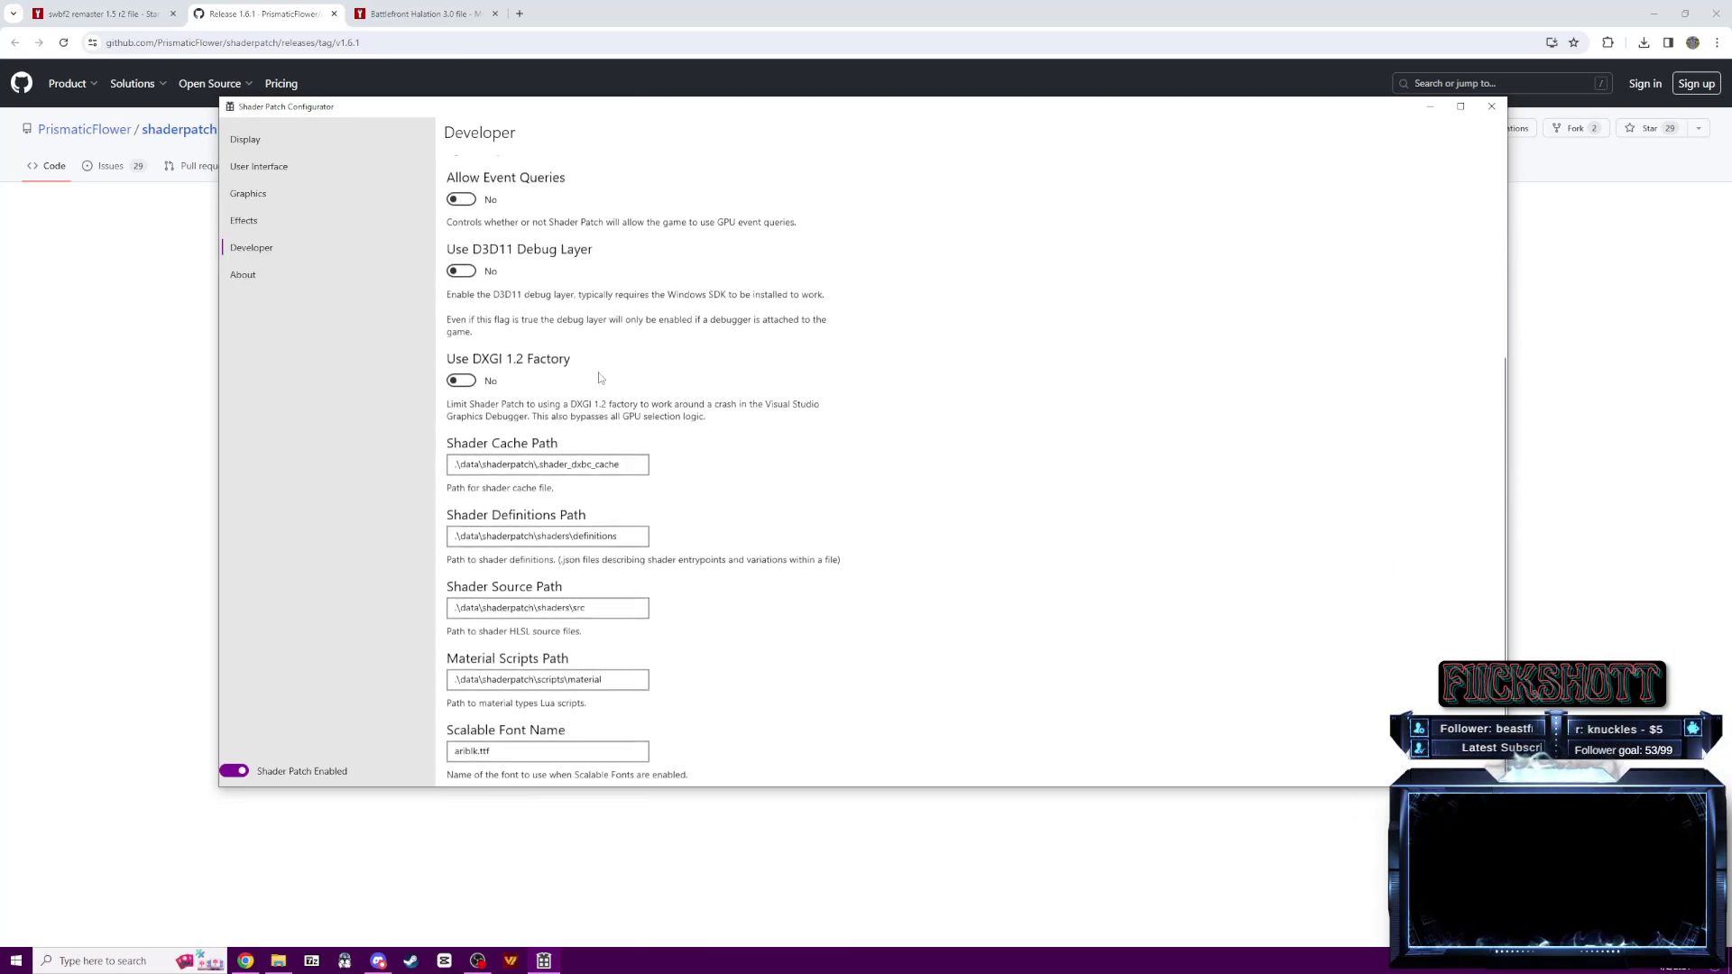
click(279, 276)
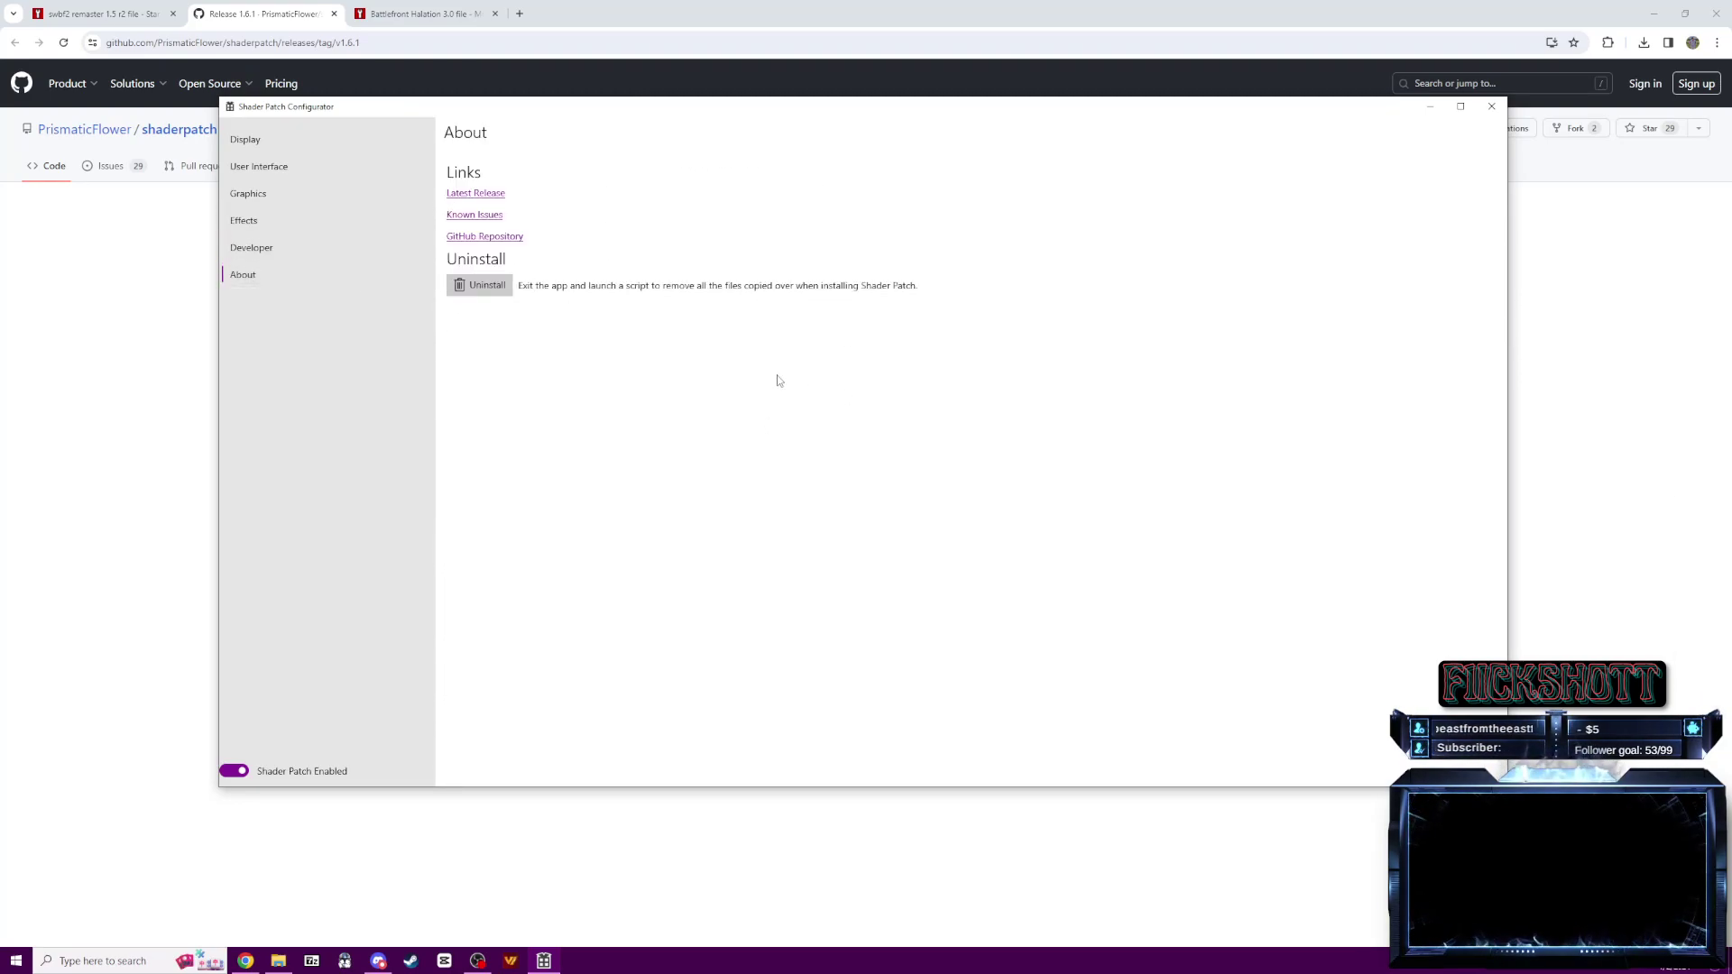
click(1491, 106)
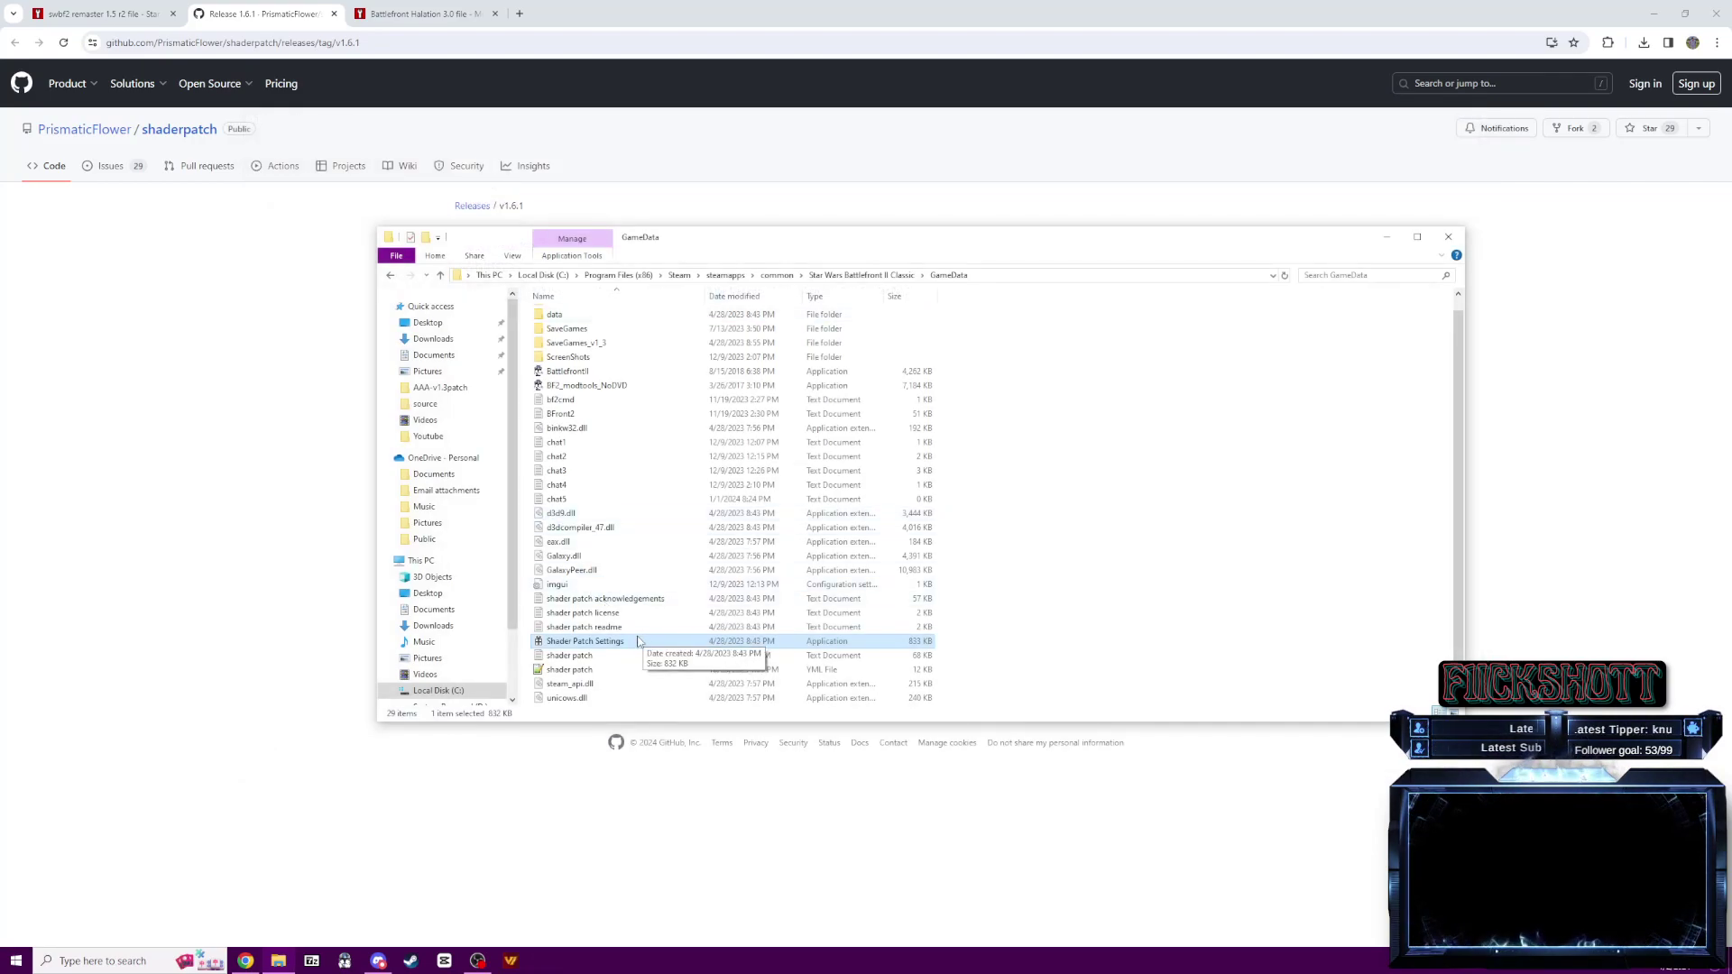
- Read the shader patch log and readme in Notepad, close both, and minimise GameData
double_click(624, 657)
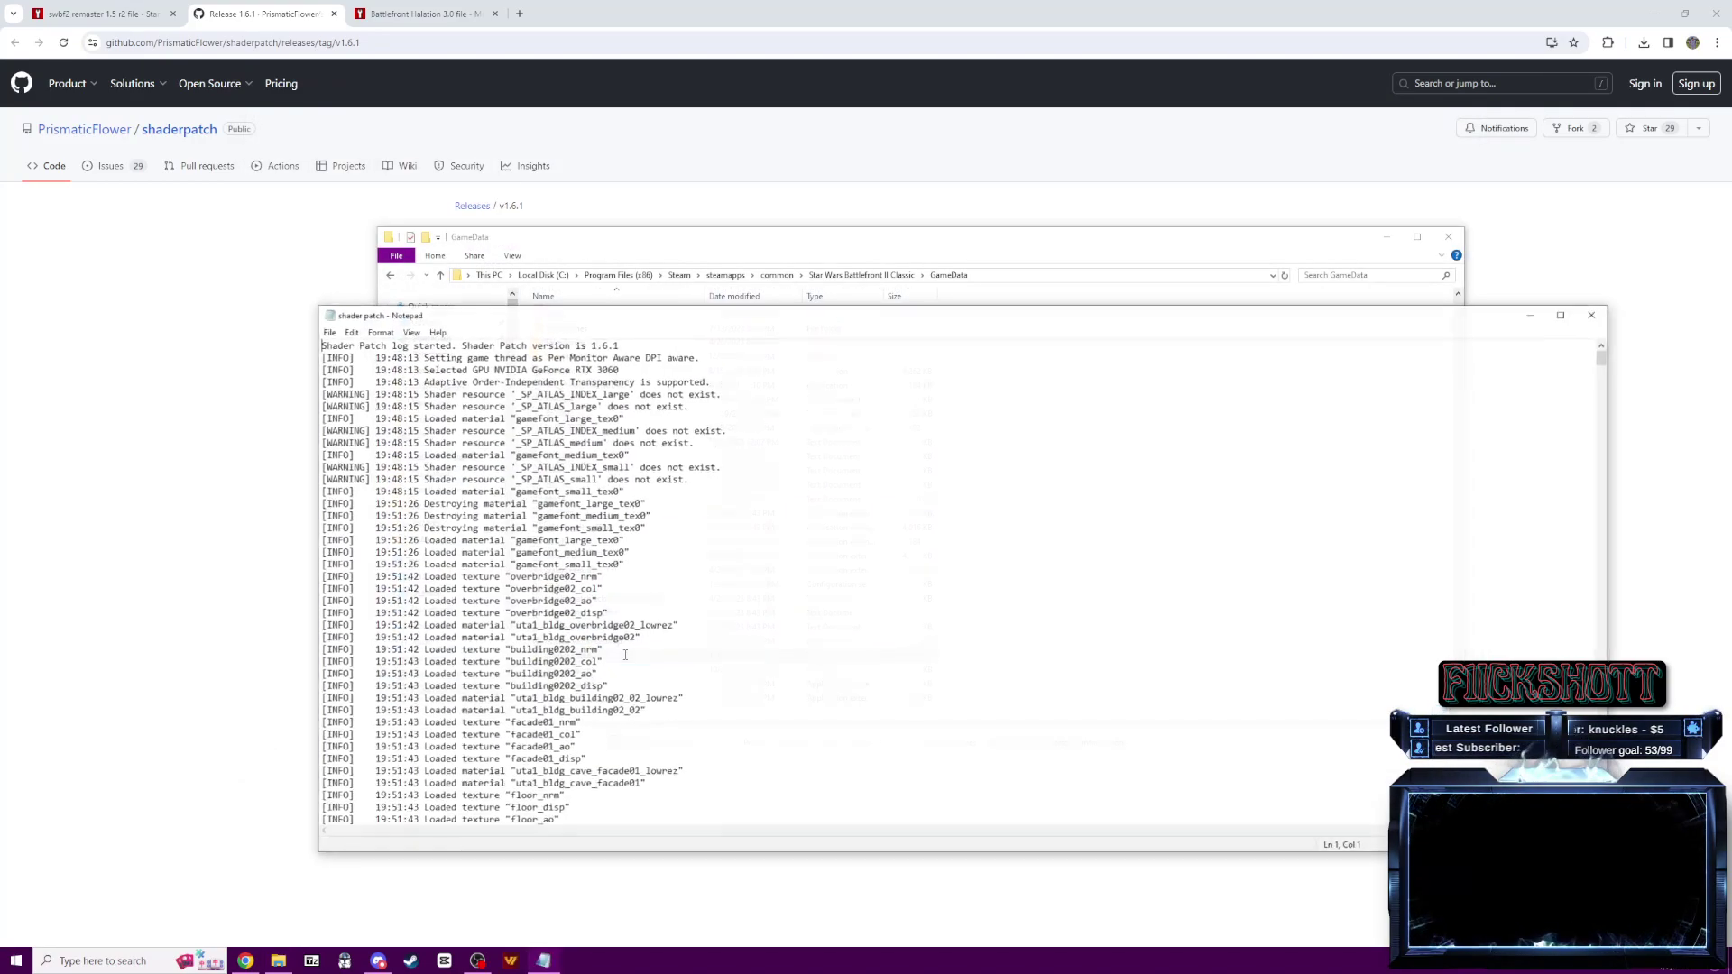
click(1593, 315)
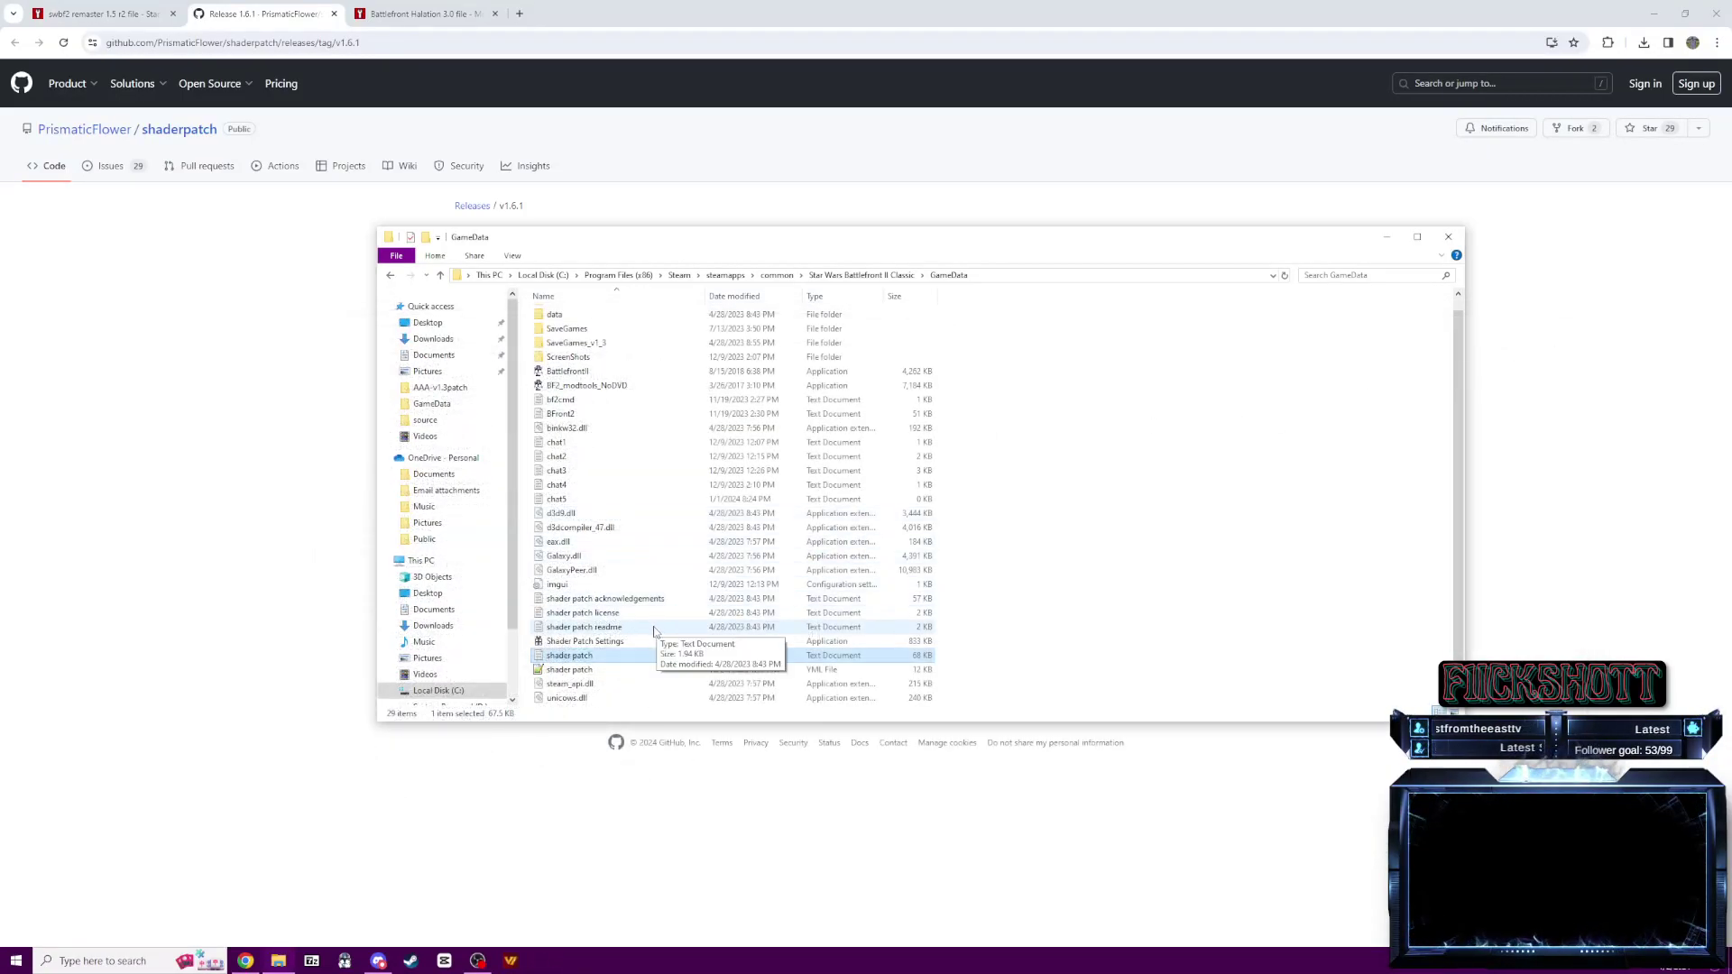
double_click(632, 627)
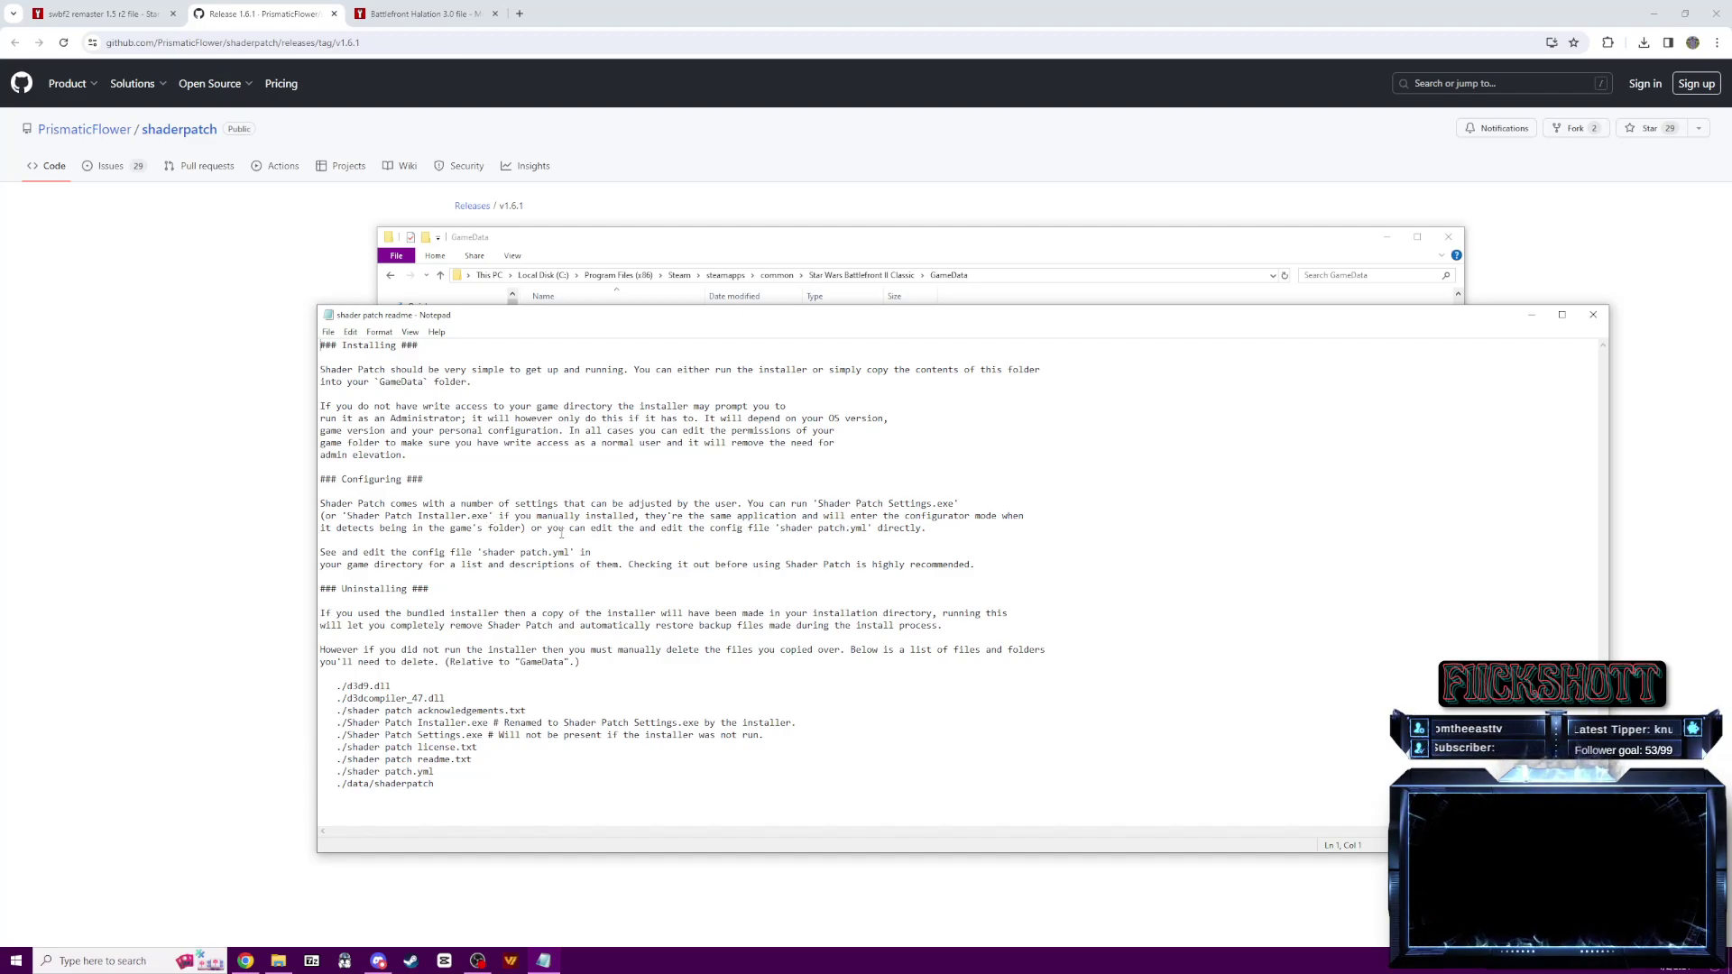
drag(542, 528, 929, 529)
click(1593, 315)
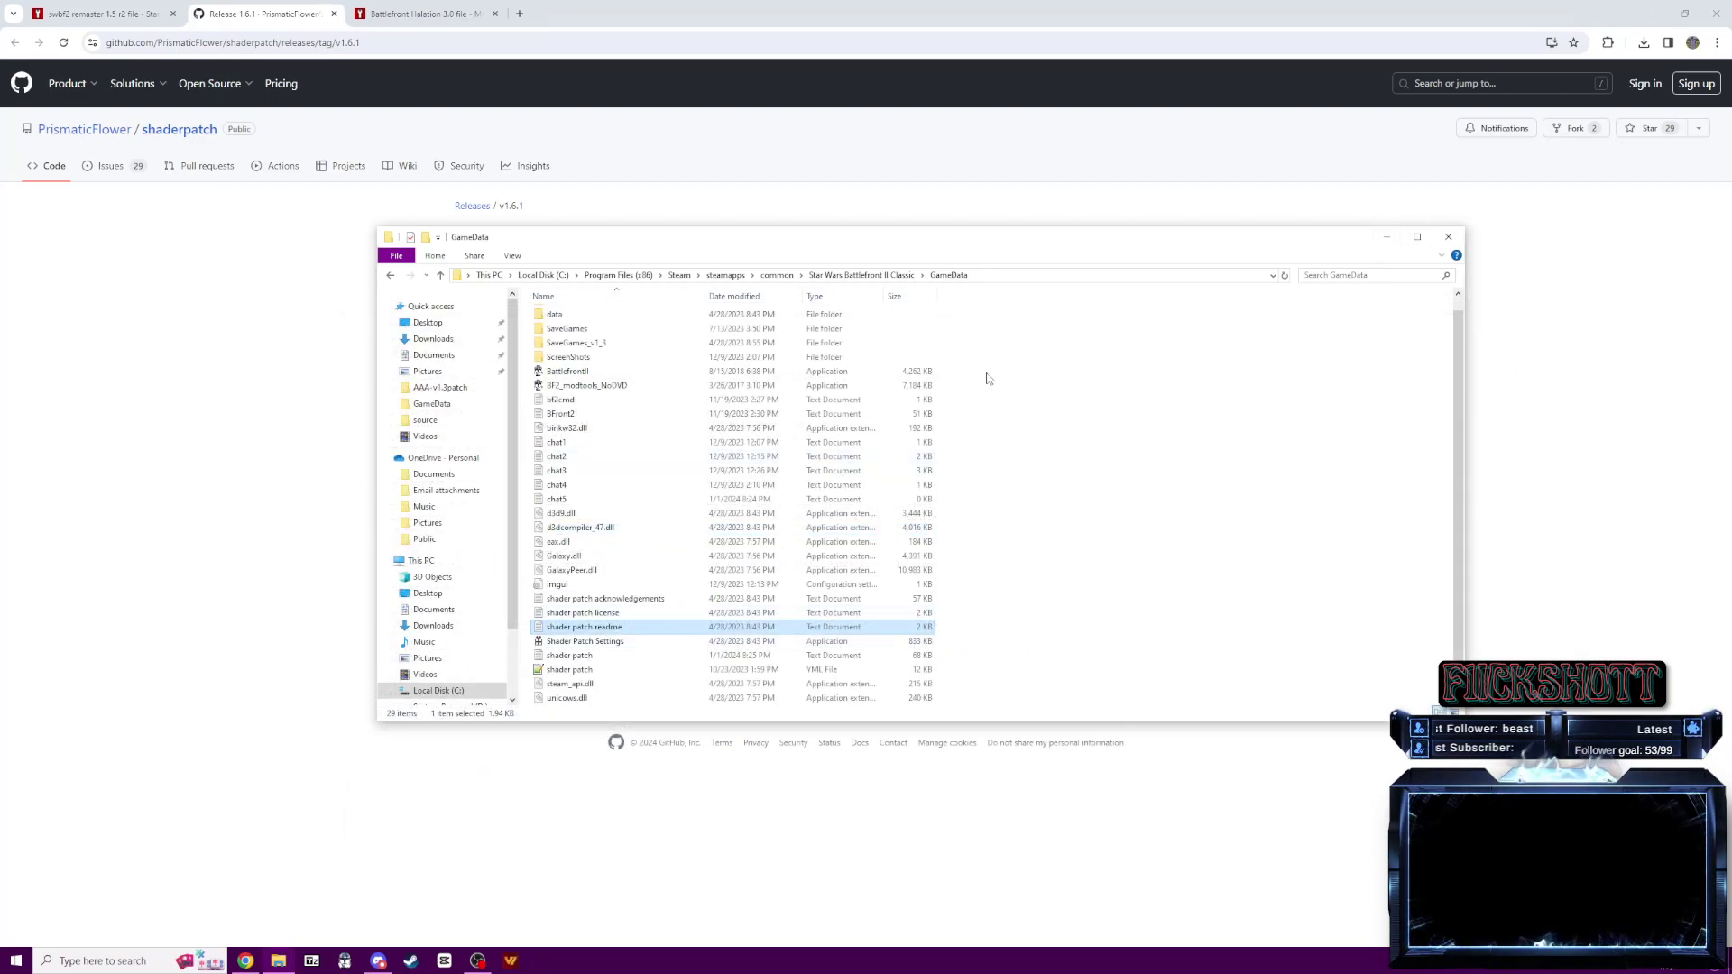
click(1386, 238)
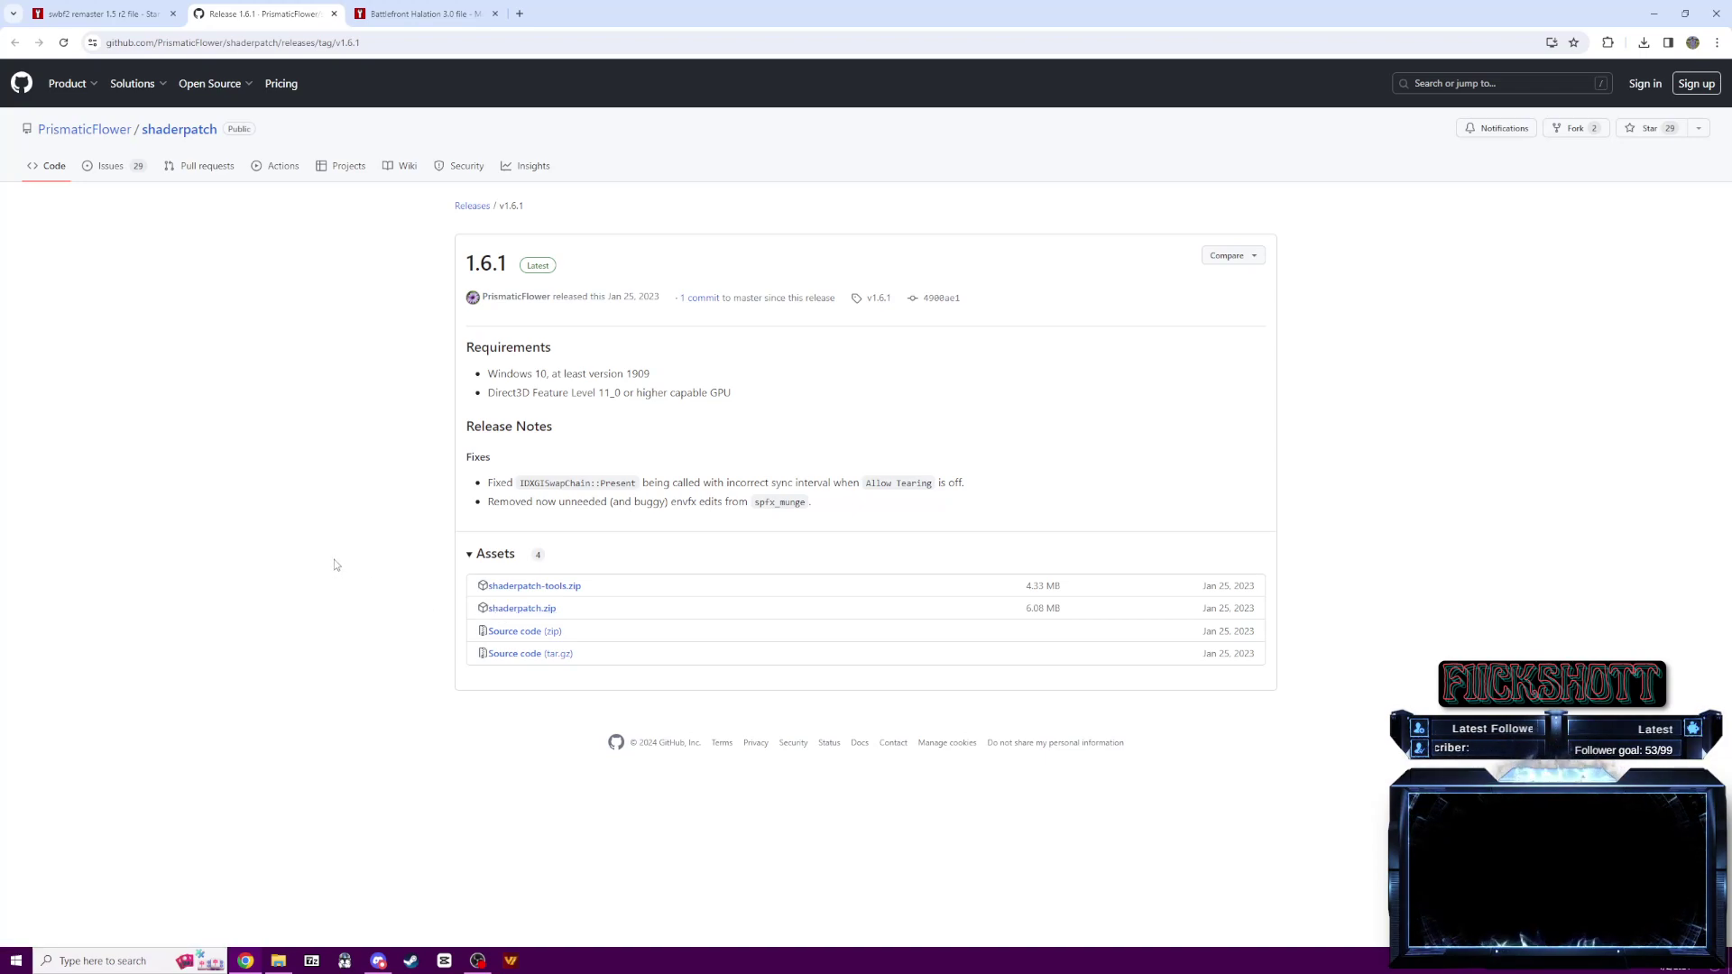
- View the Battlefront Halation 3.0 file page (6.1gb), then restore the GameData folder
click(420, 13)
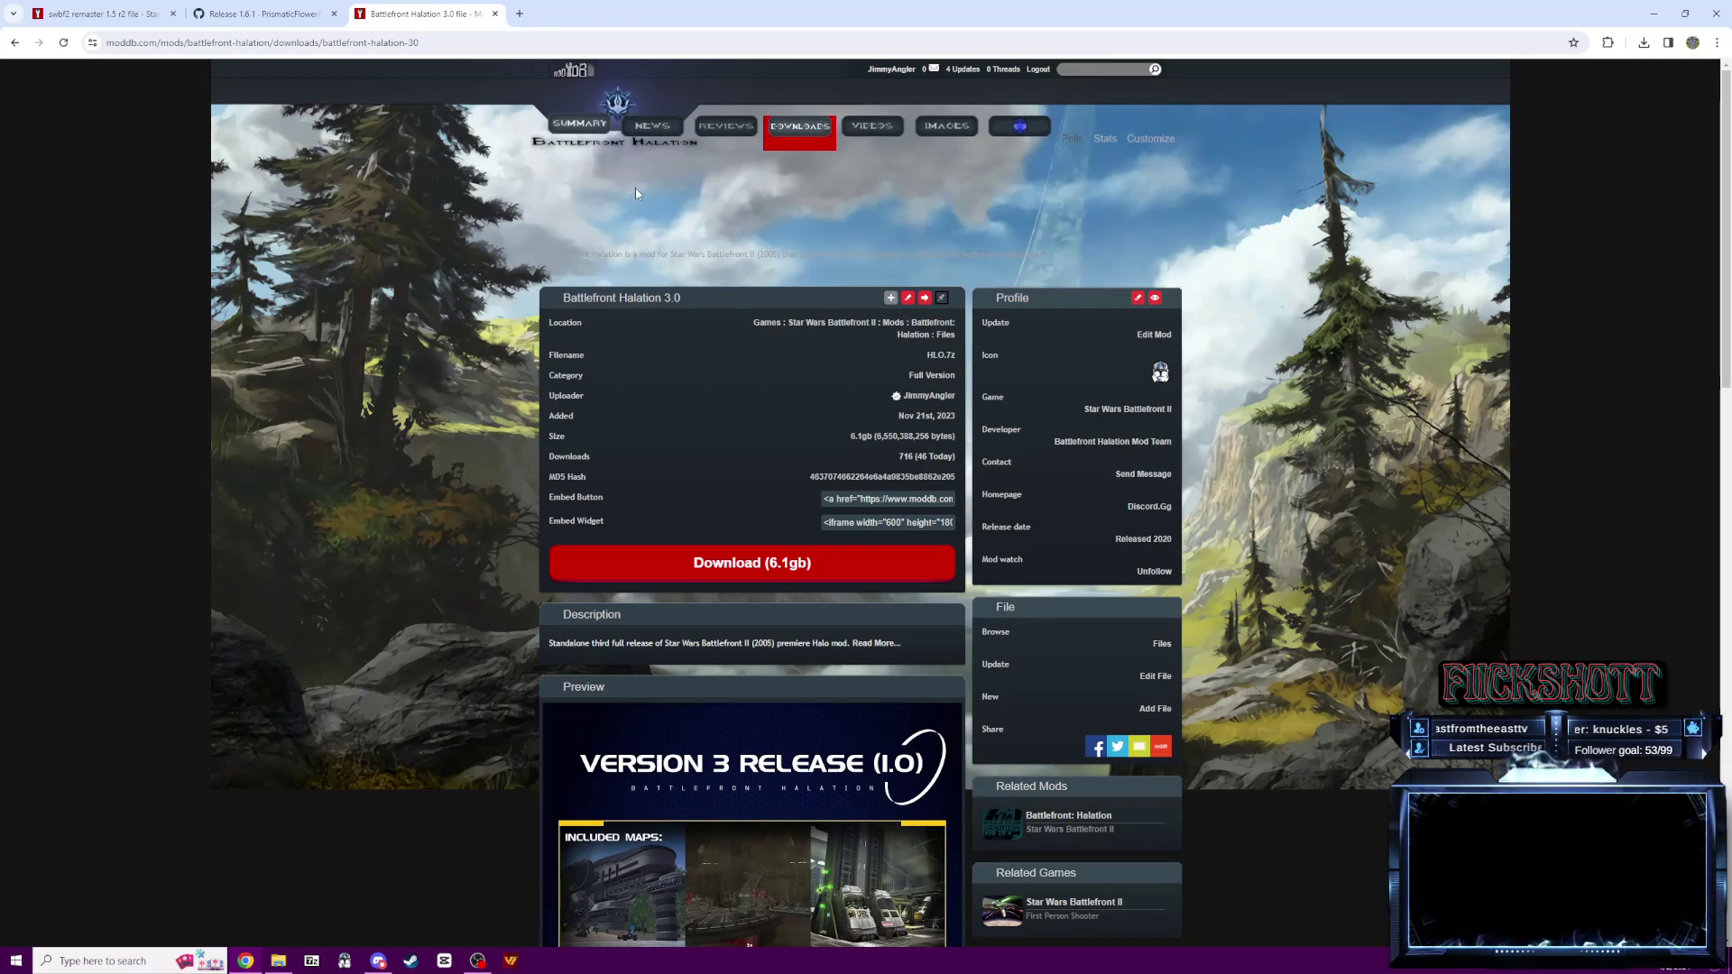
drag(684, 302, 558, 297)
click(683, 307)
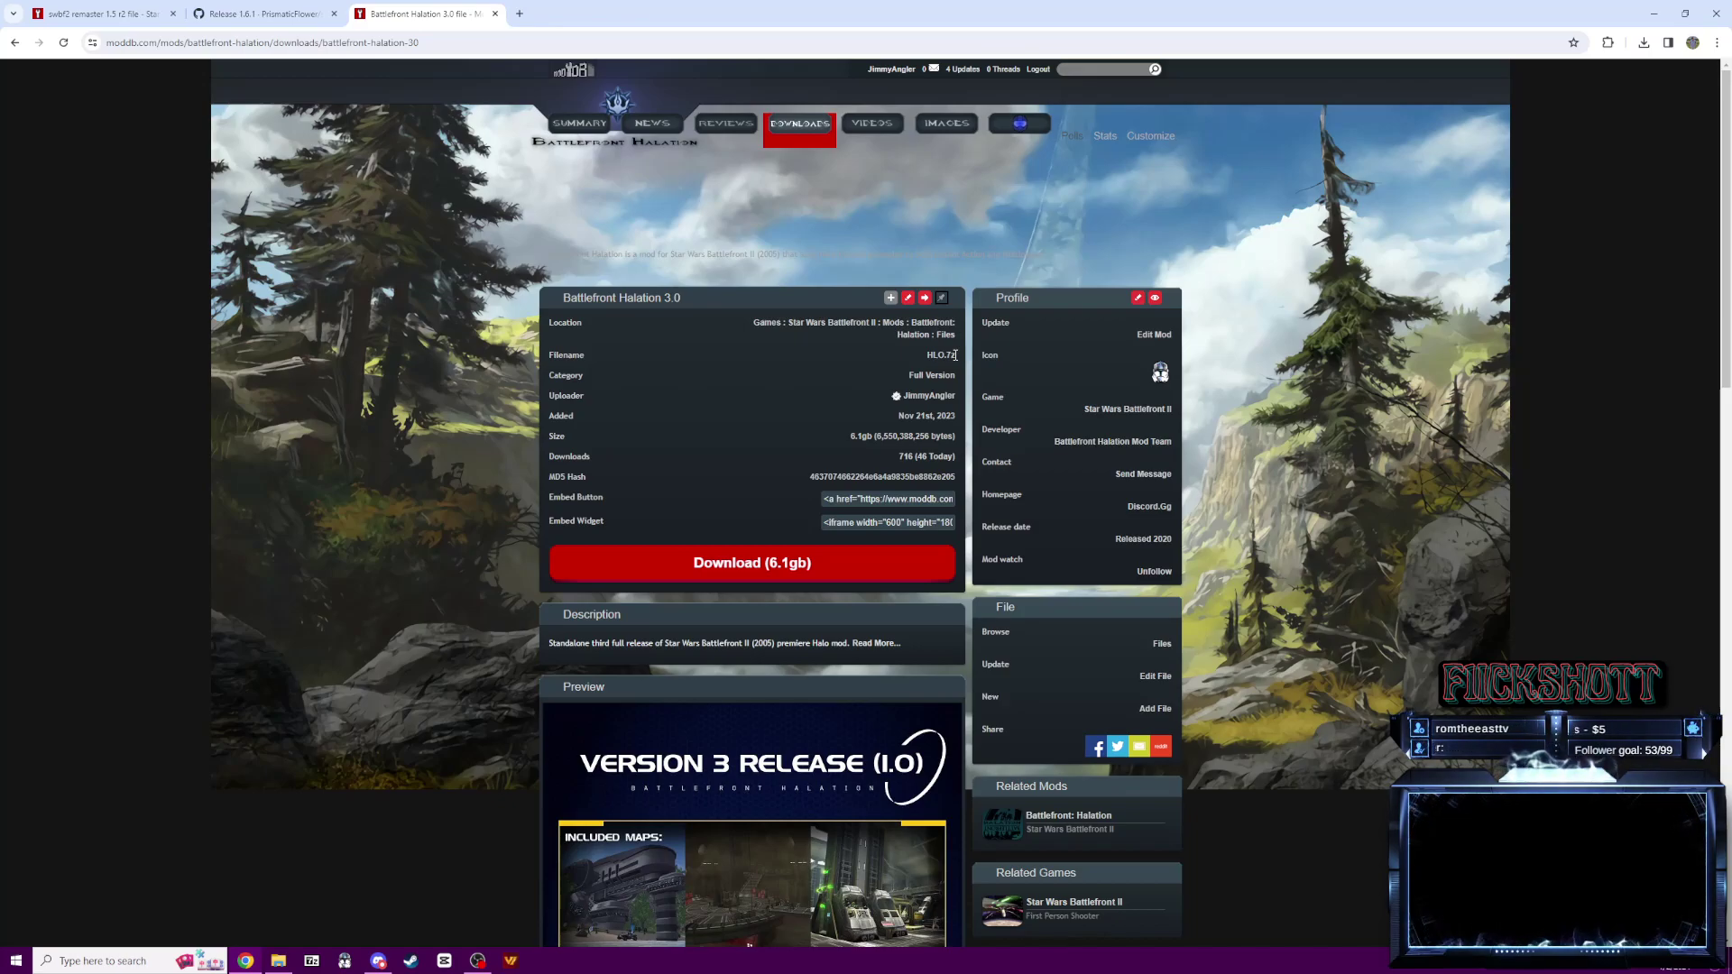
click(278, 960)
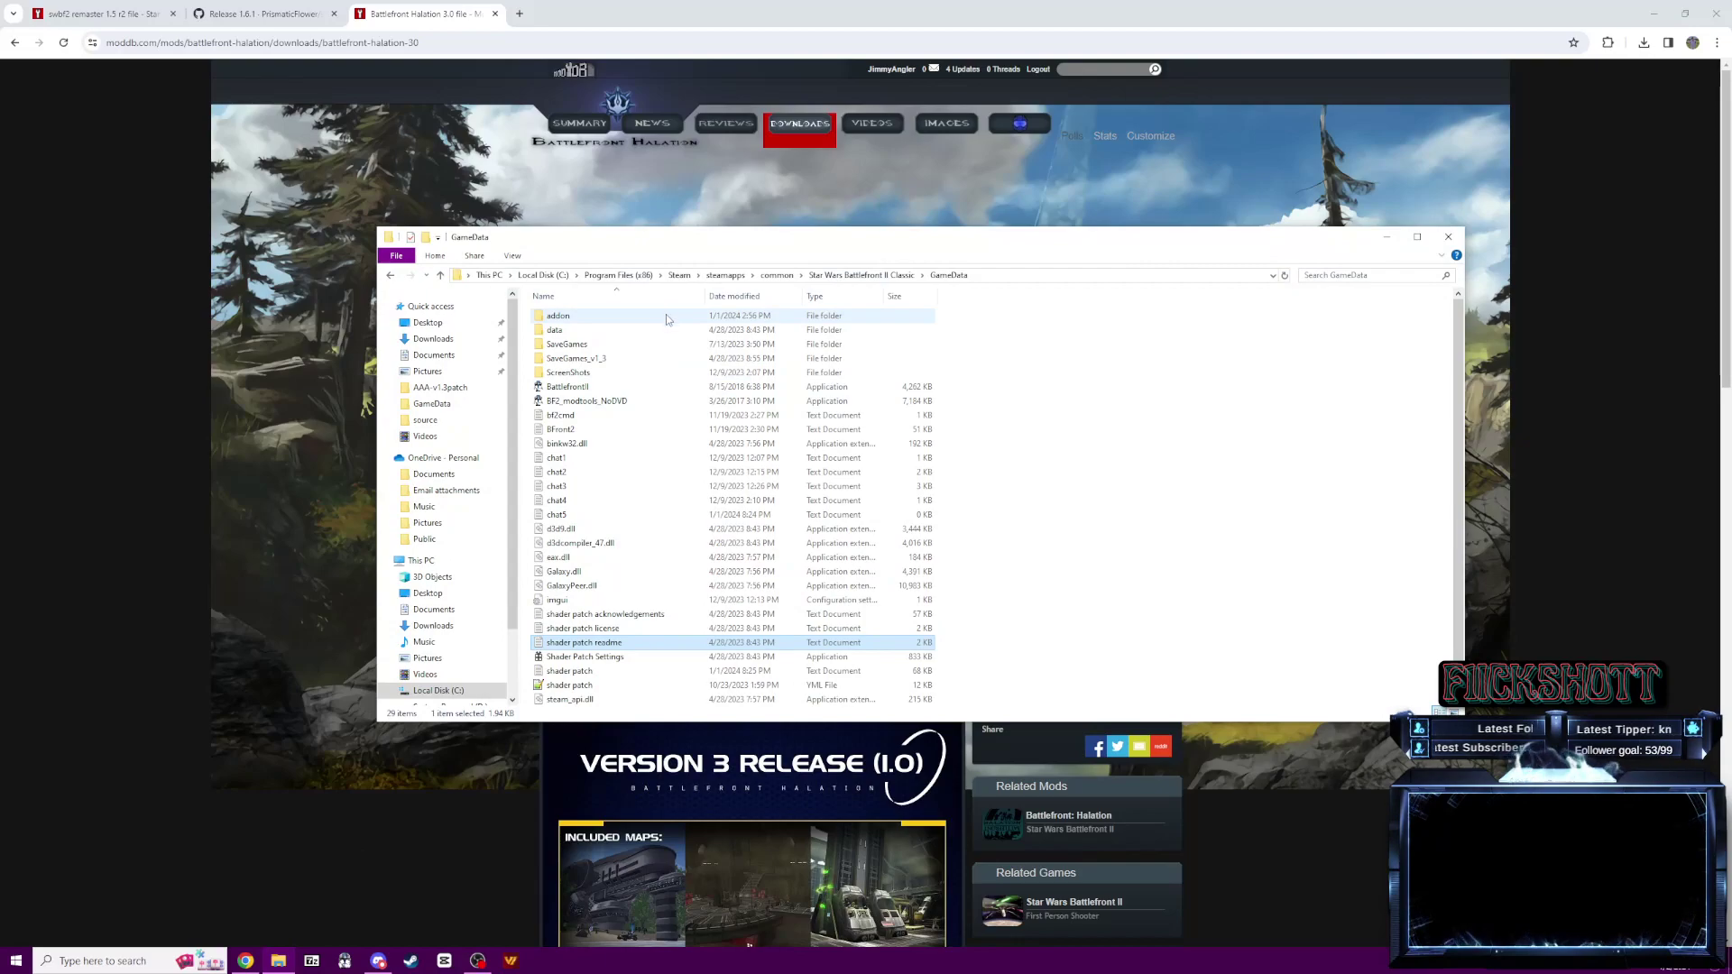
- Open addon, then the HLO folder containing data and the 9 KB addme.script
double_click(673, 317)
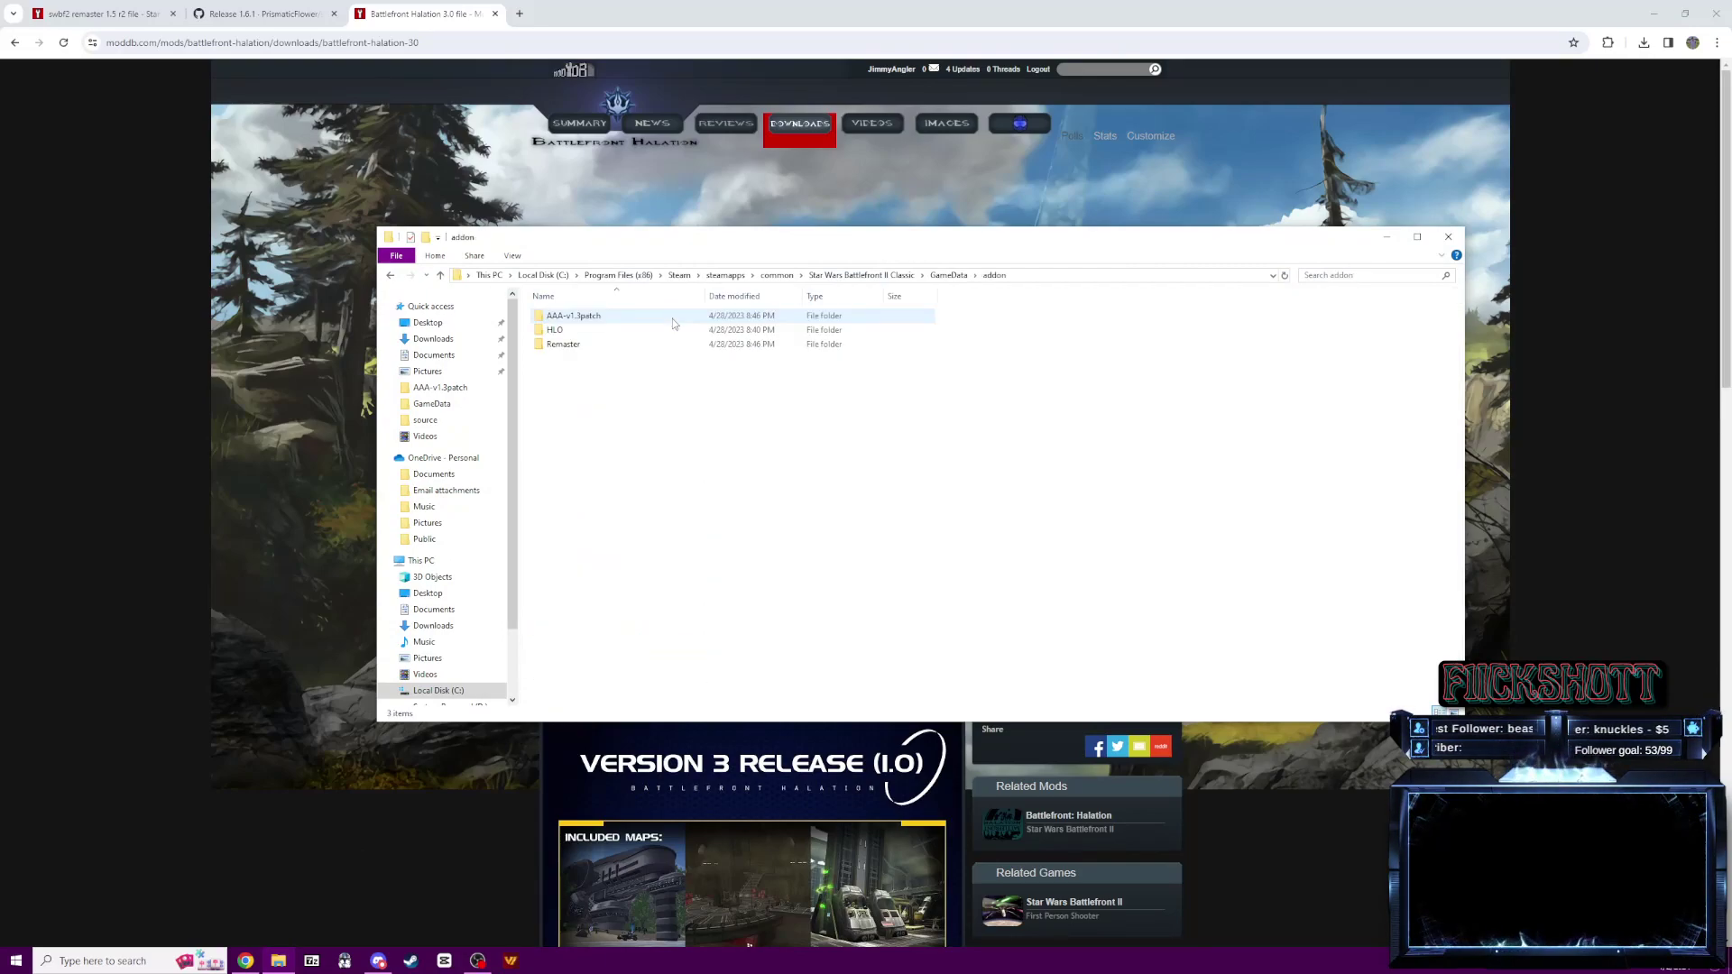
double_click(604, 333)
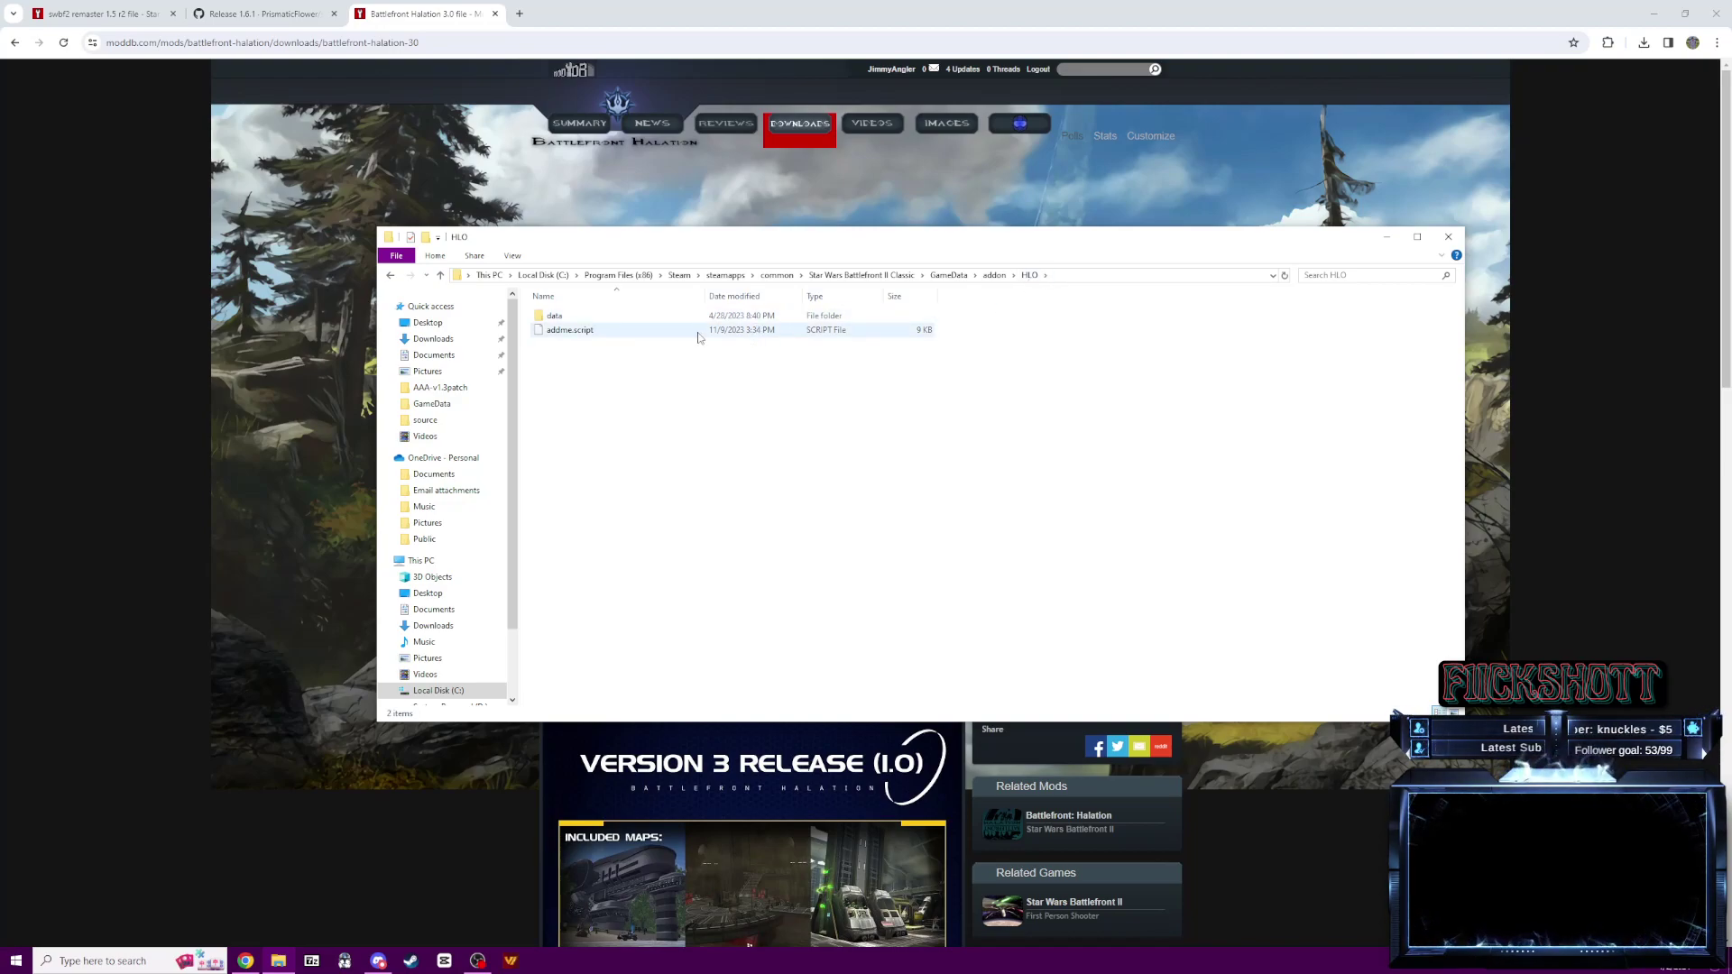
- Inspect HLO's data and _LVL_PC folders, then go back up to the addon folder
double_click(668, 318)
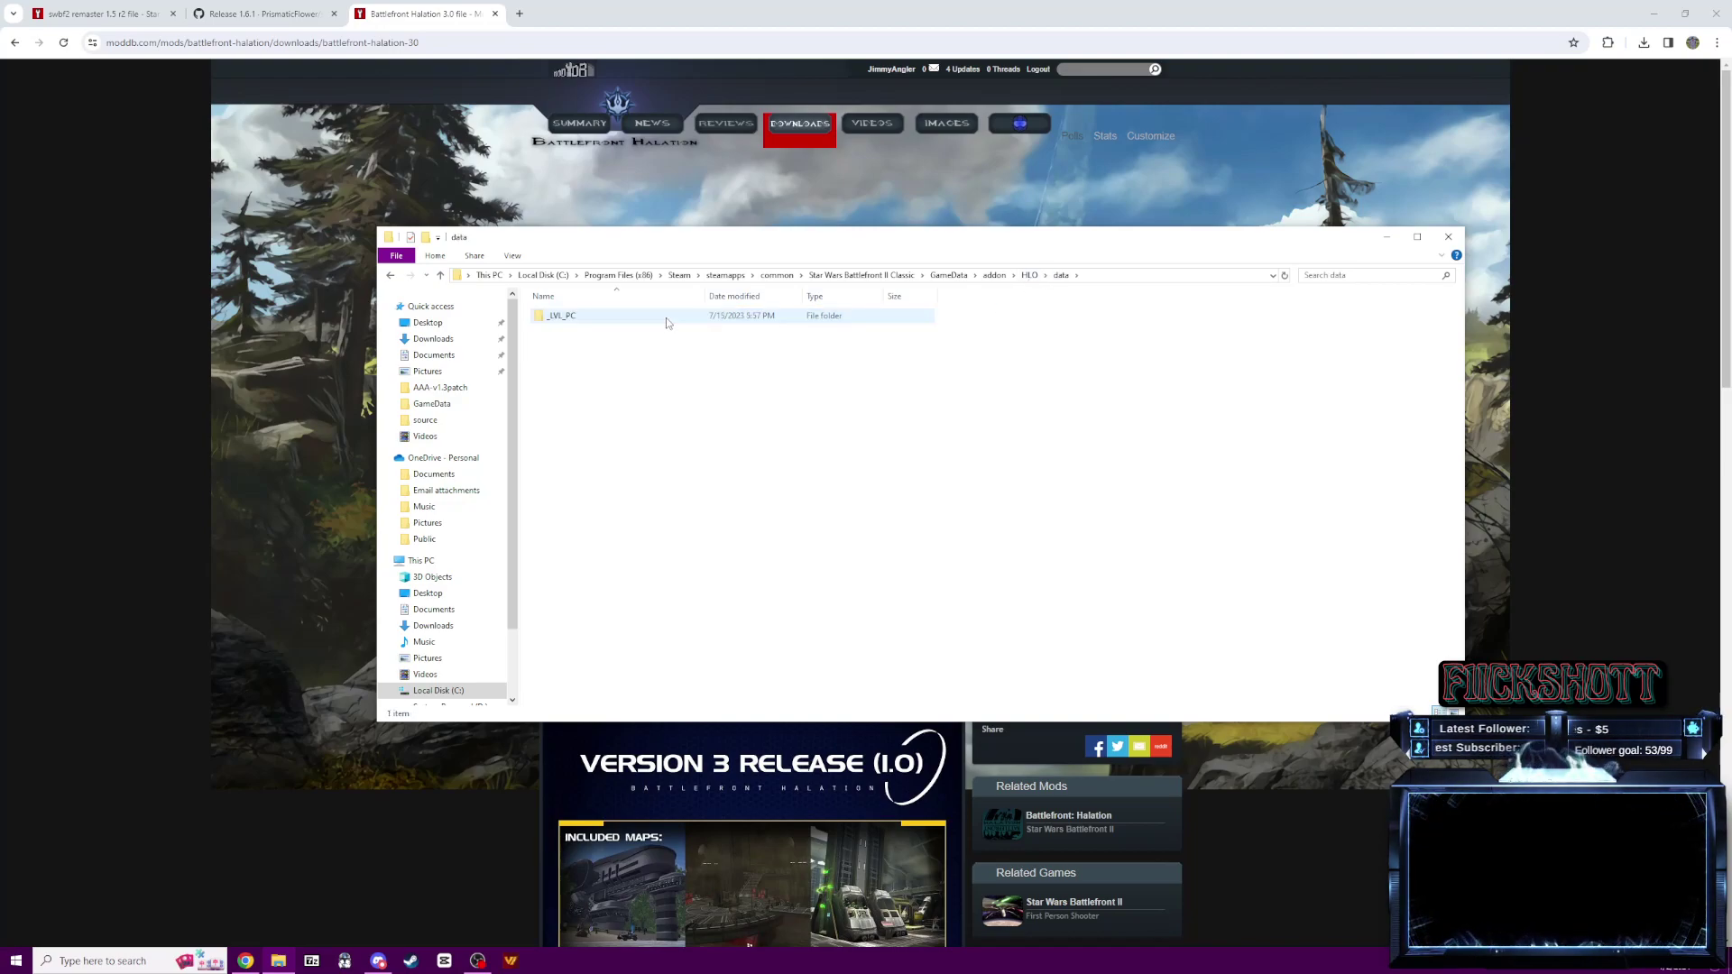
double_click(665, 318)
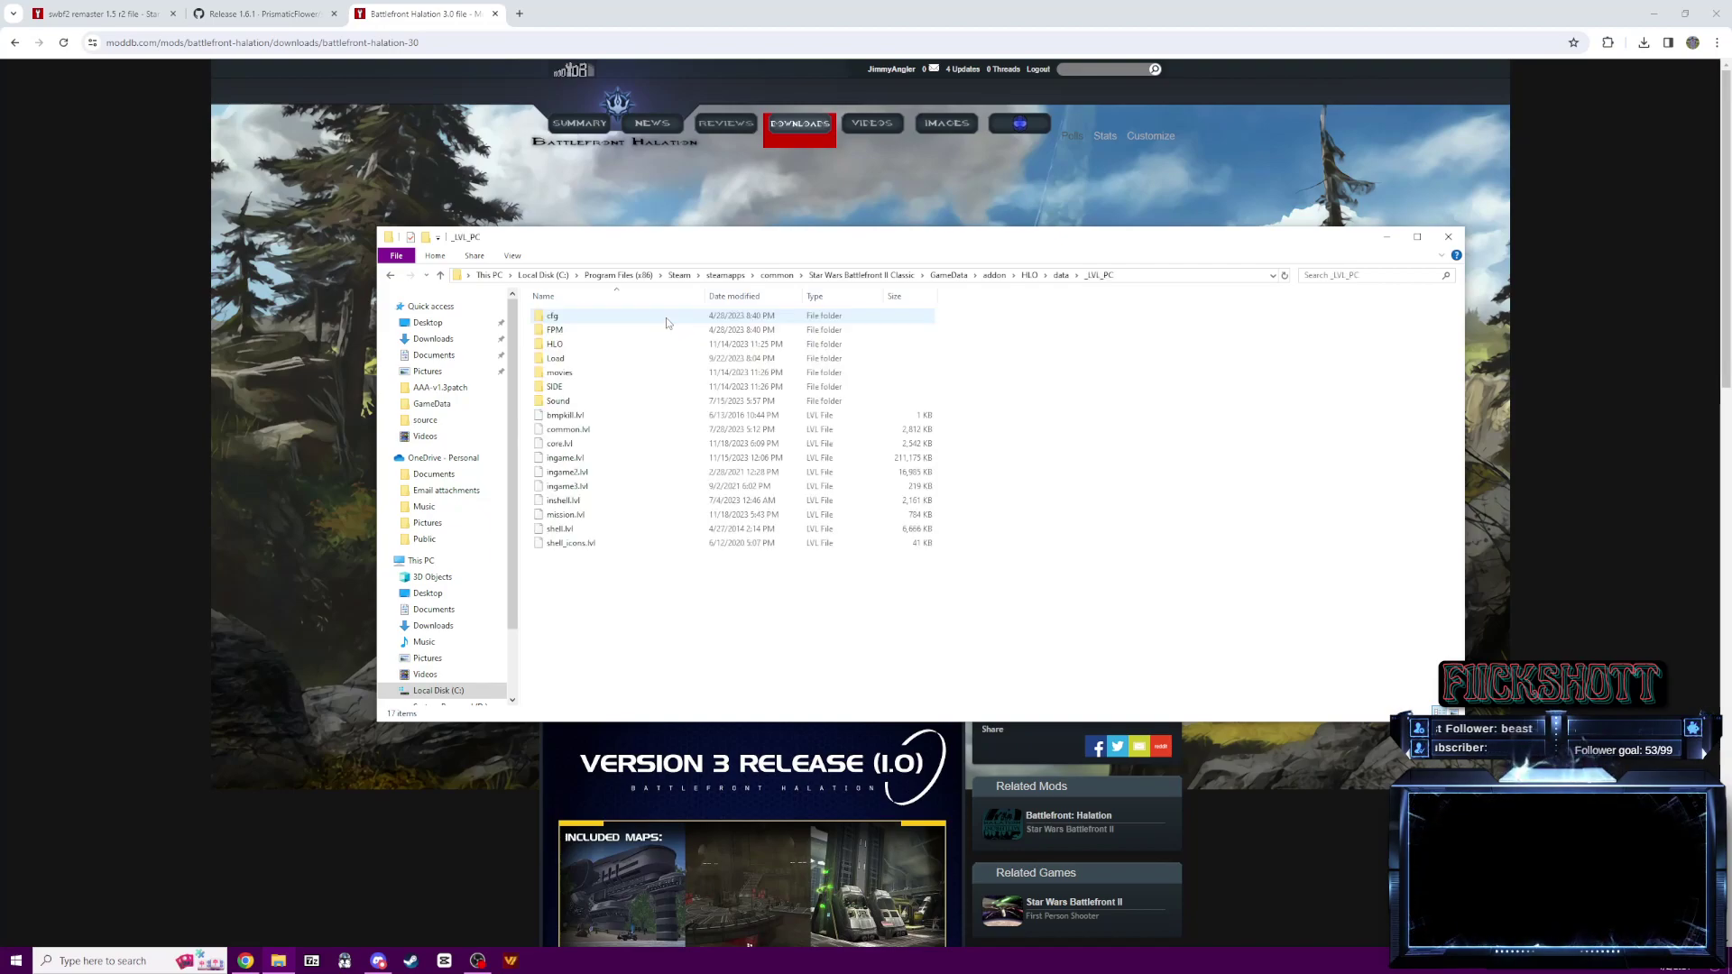
click(1029, 275)
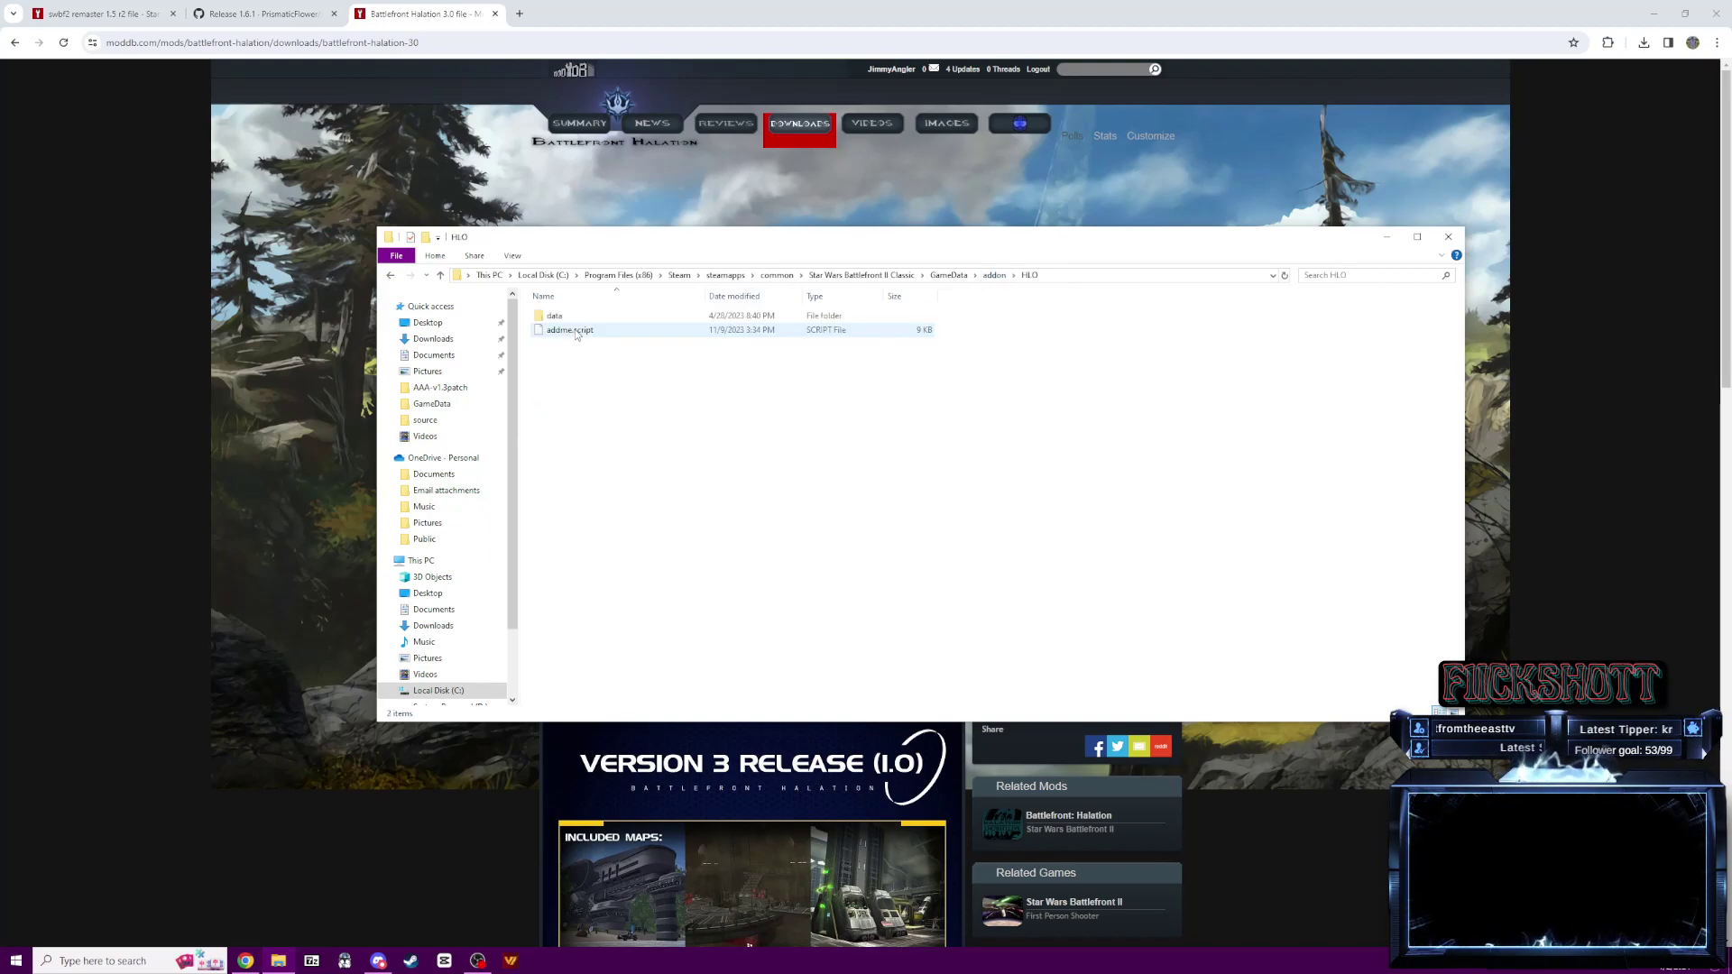
click(1108, 327)
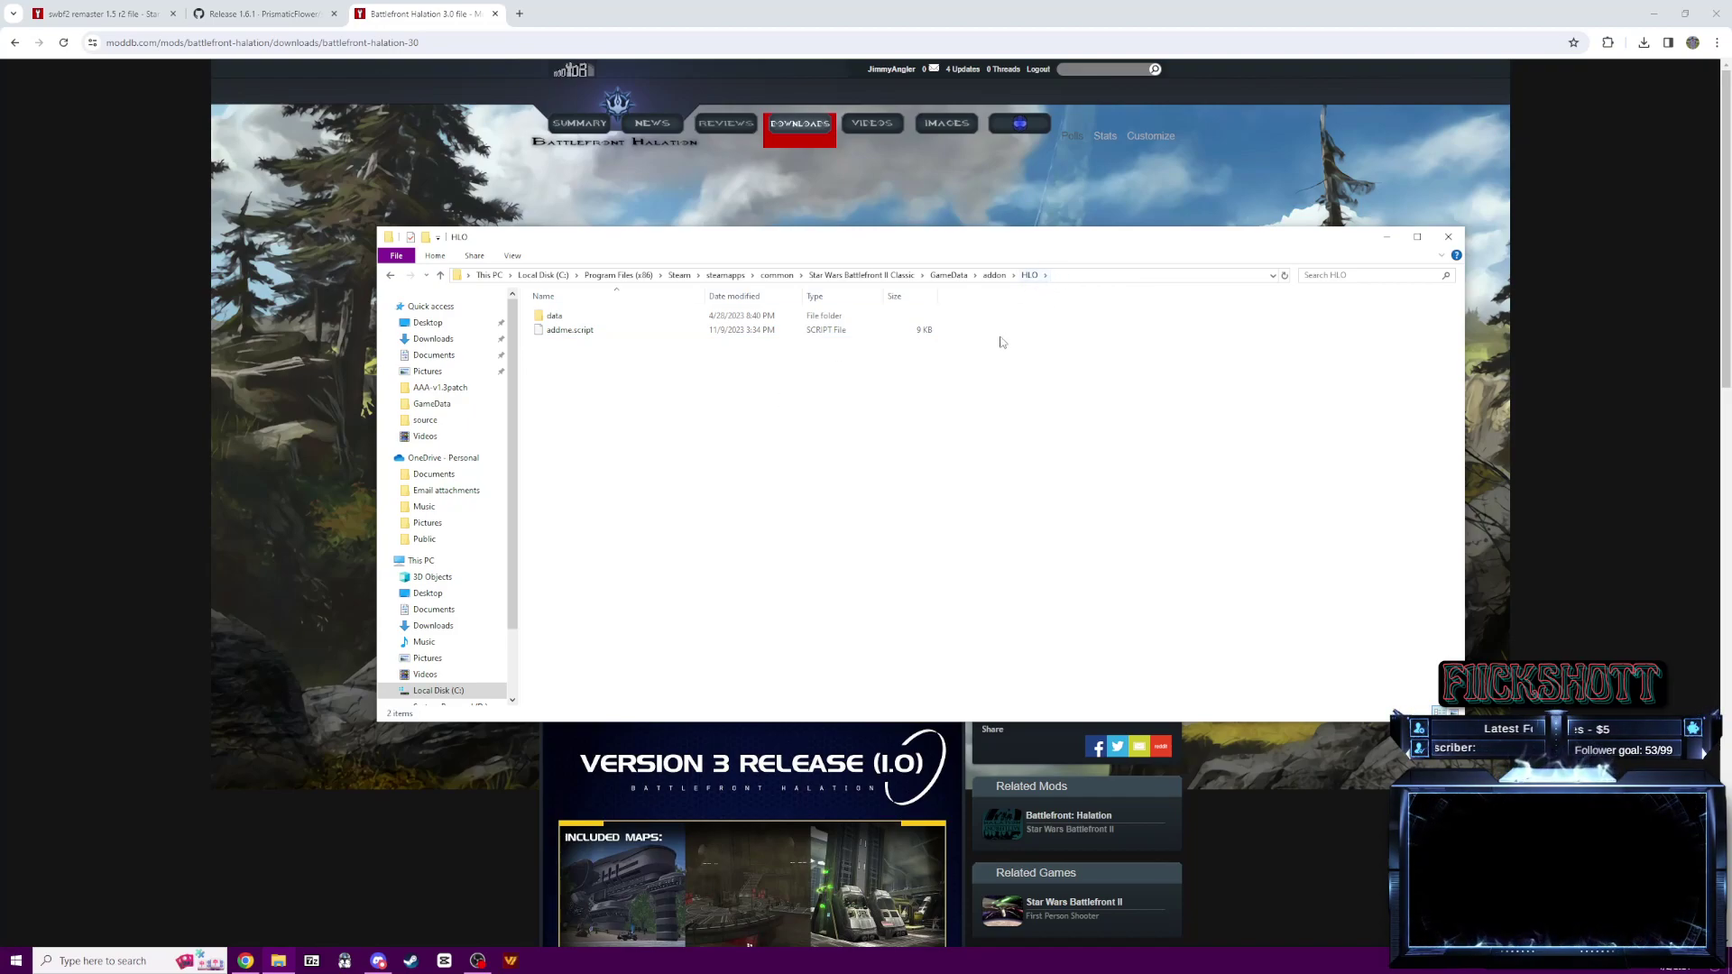
click(994, 275)
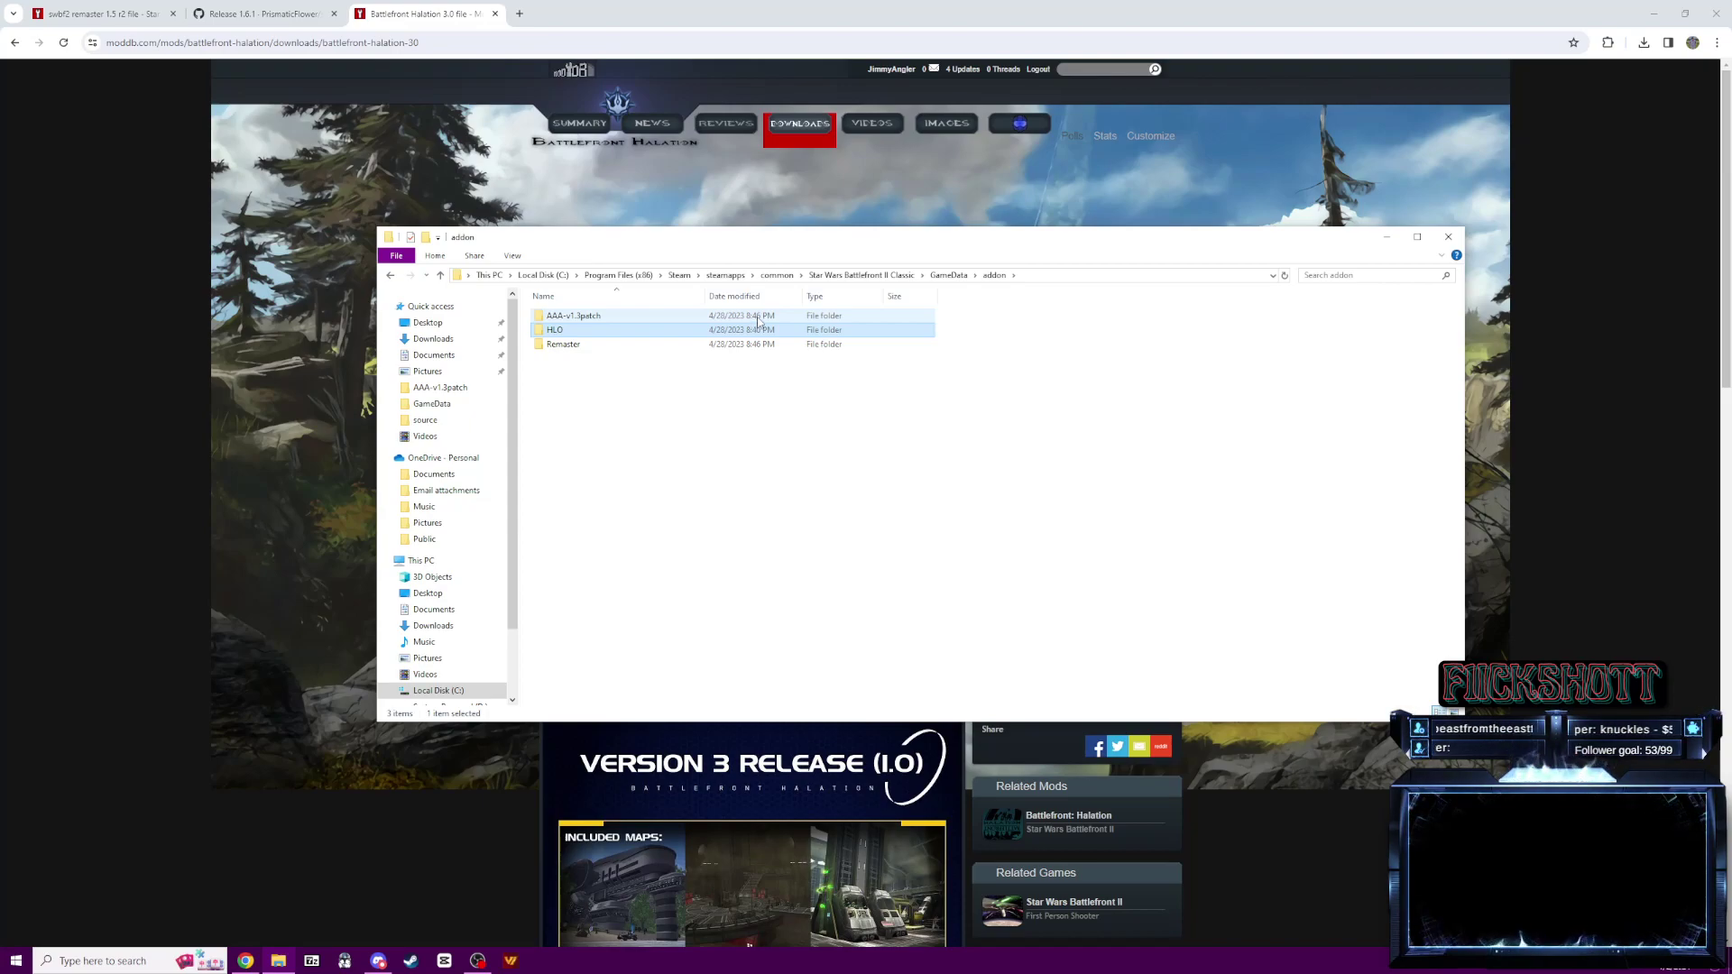
key(alt+Tab)
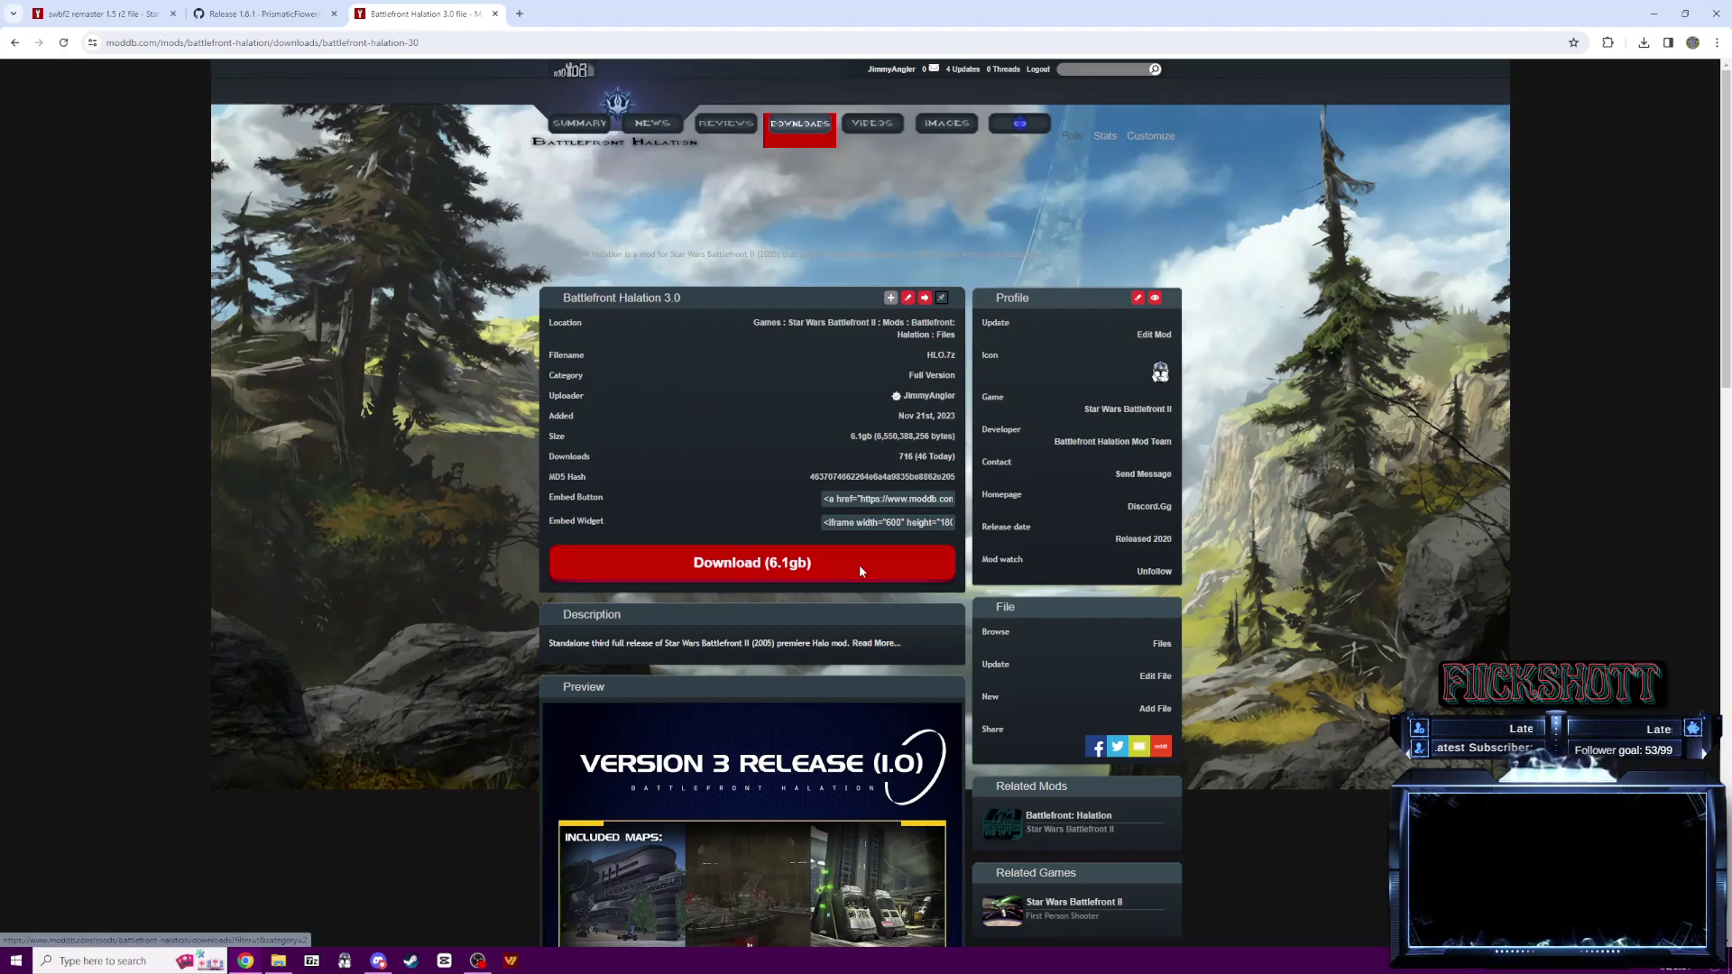
click(278, 961)
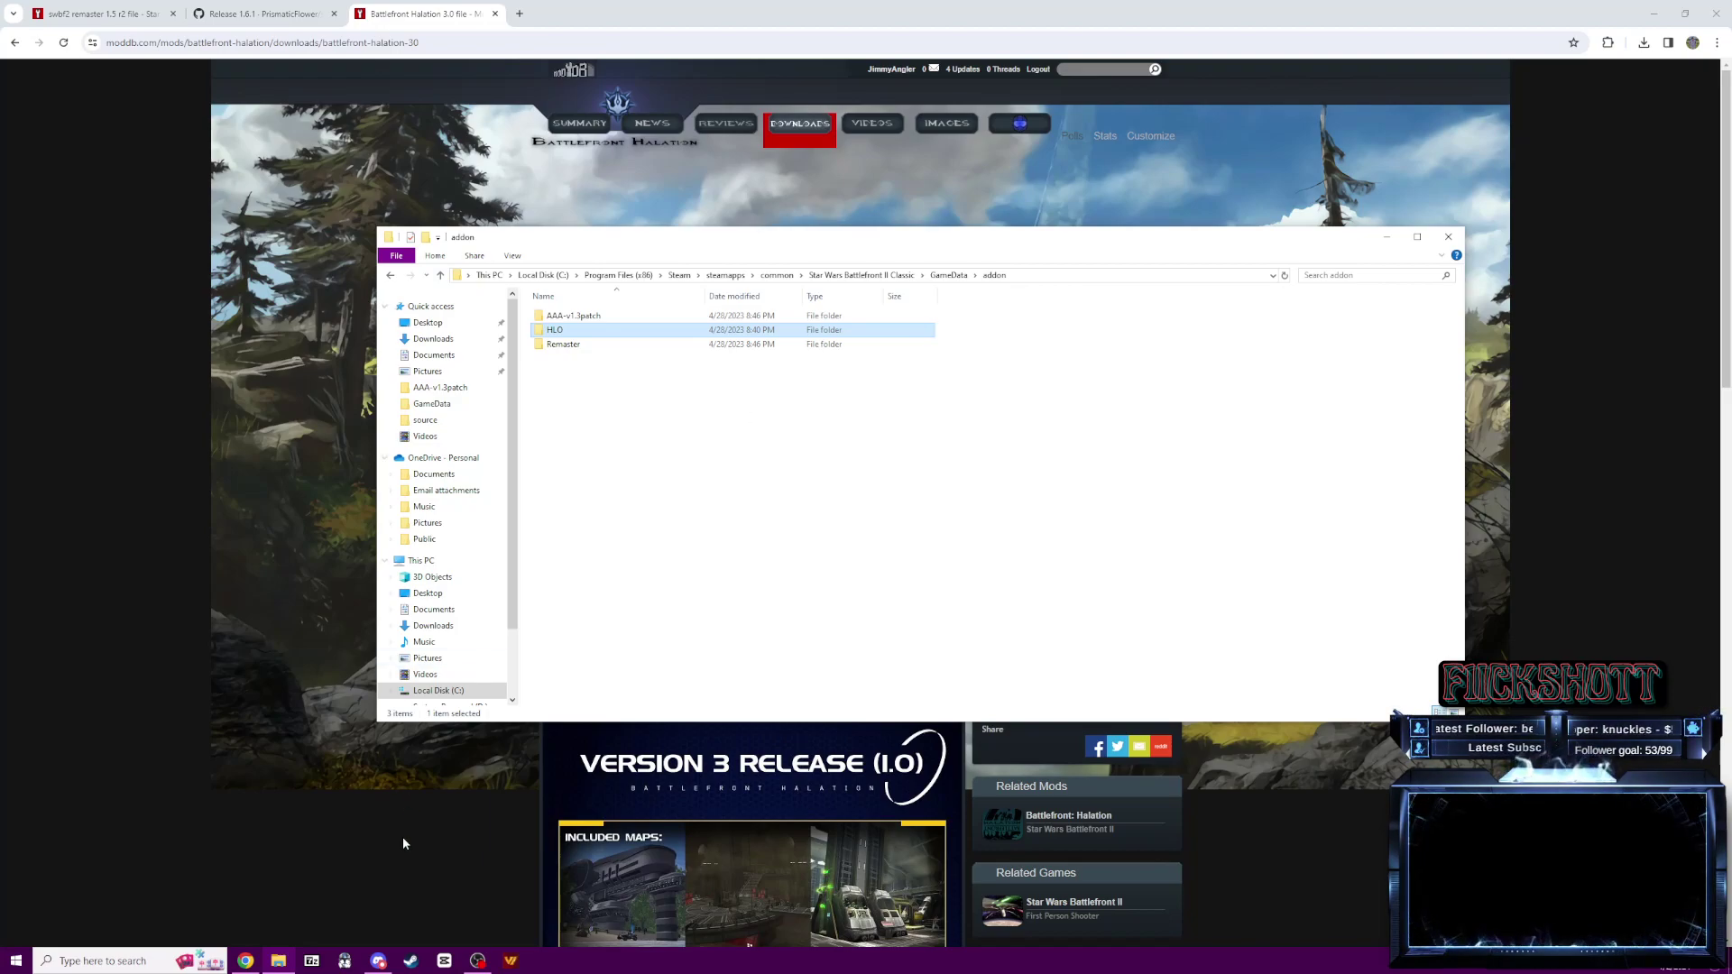
- Open #bugs-and-glitches in Discord and highlight the map names in the latest crash report
click(380, 962)
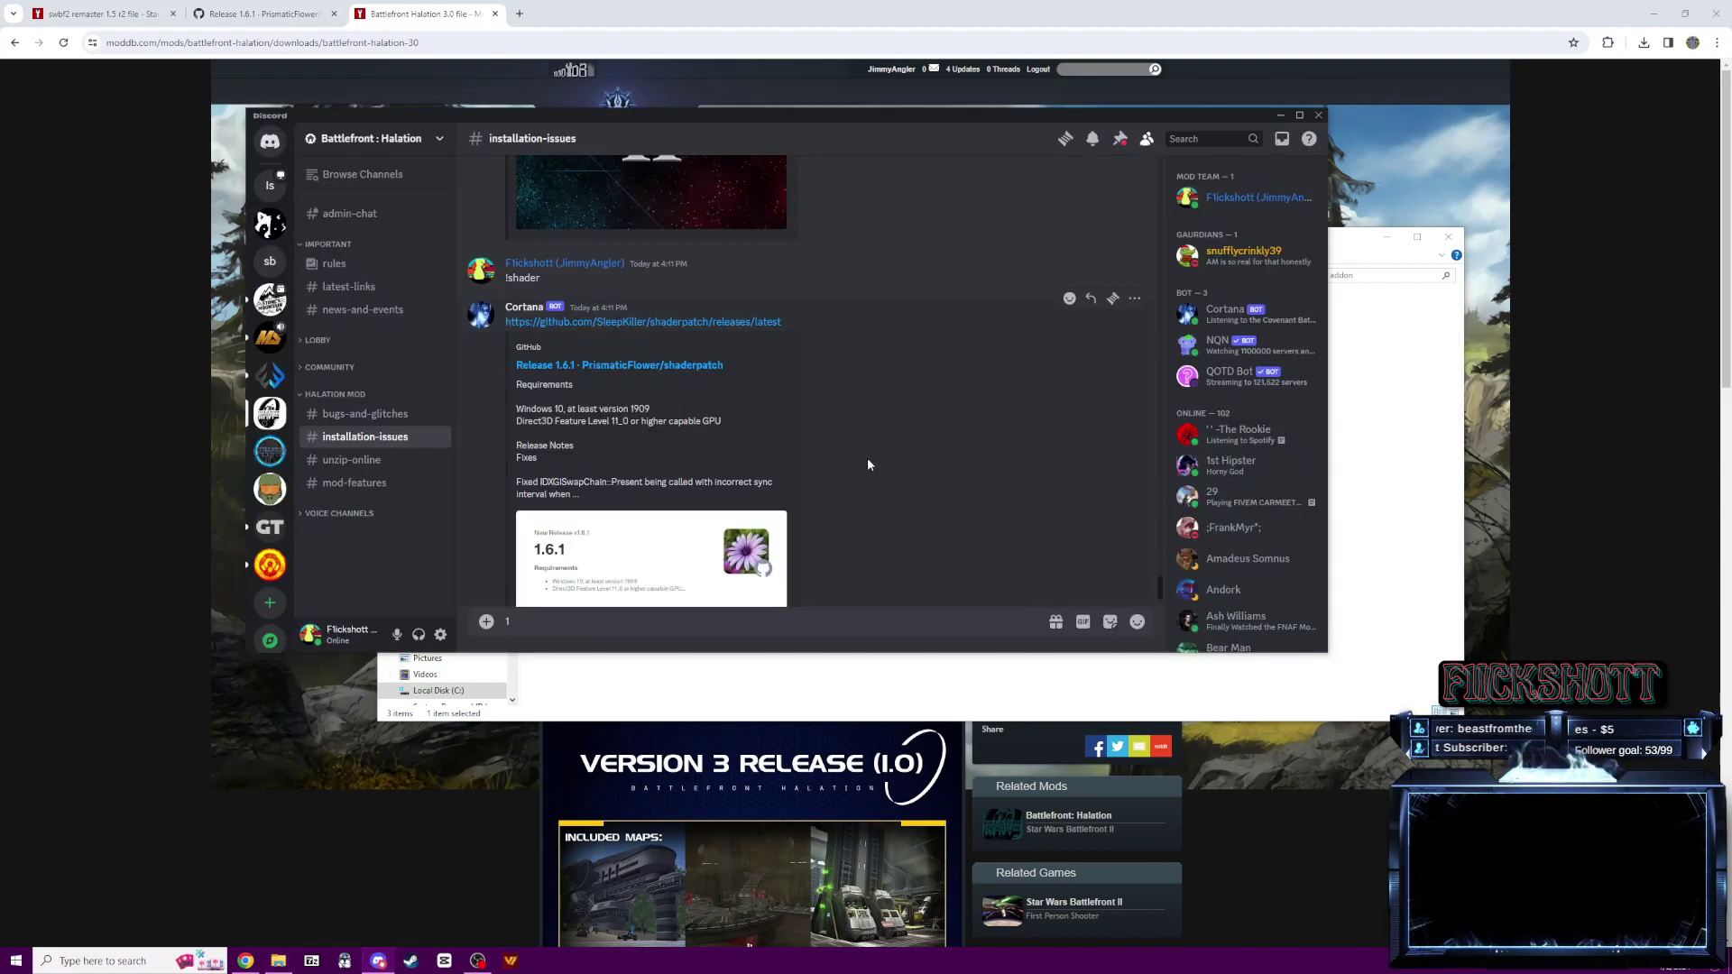
click(348, 413)
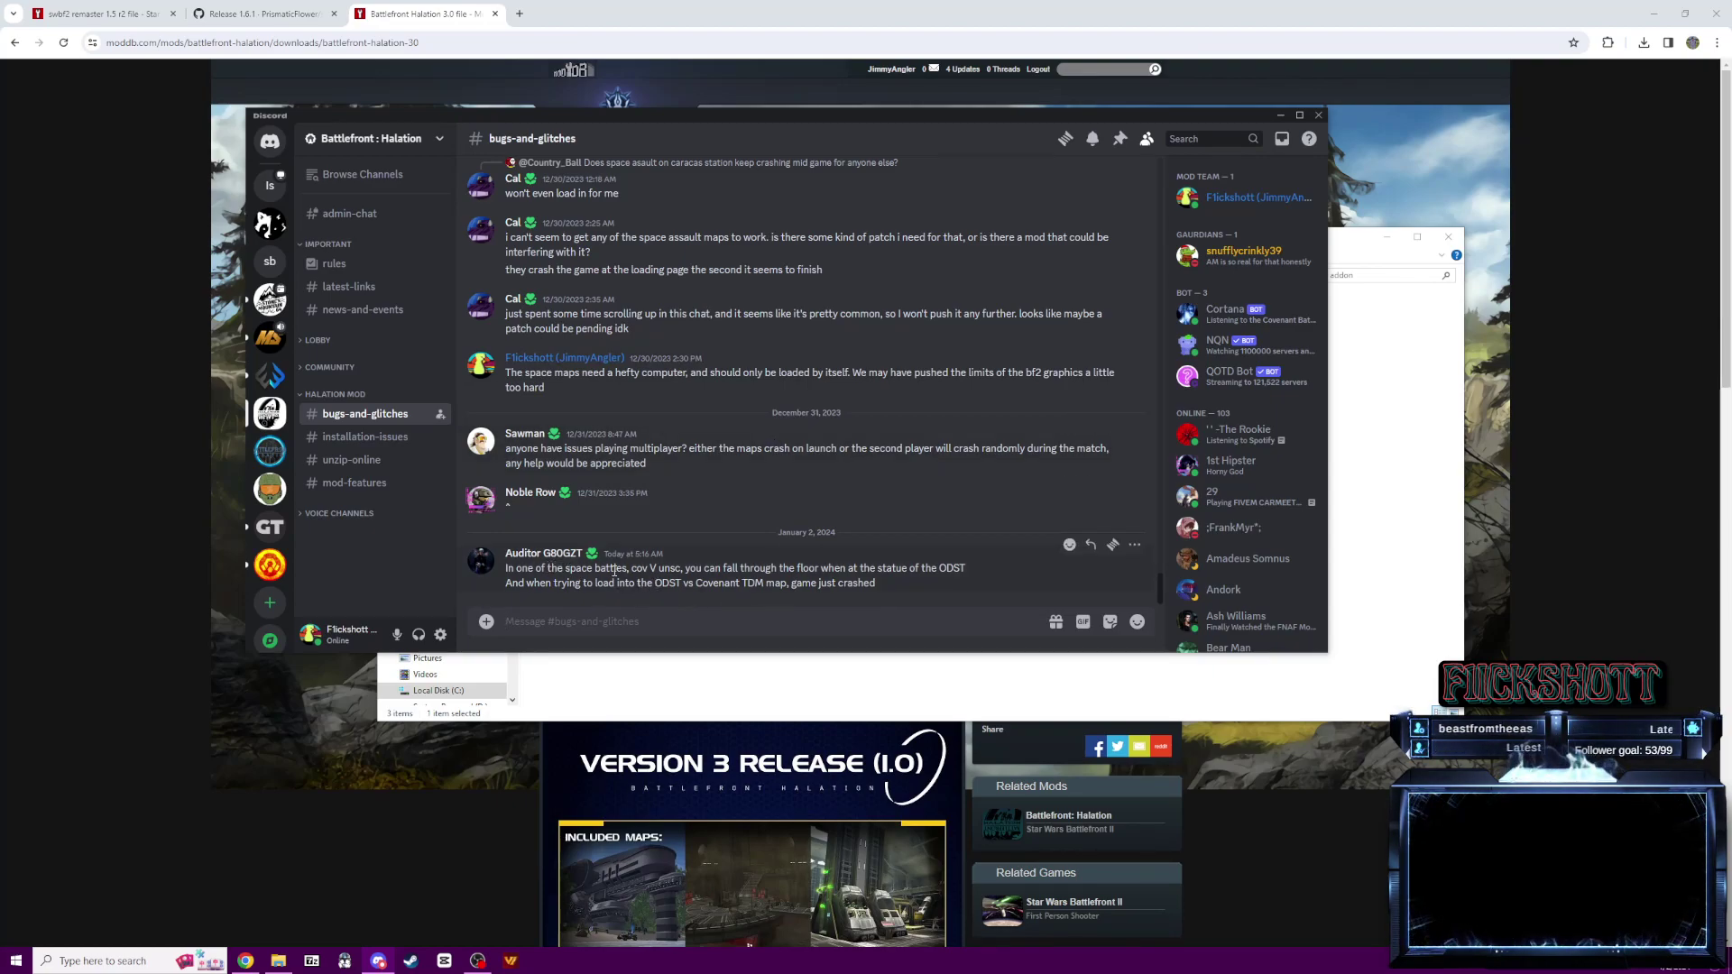
drag(565, 570, 685, 567)
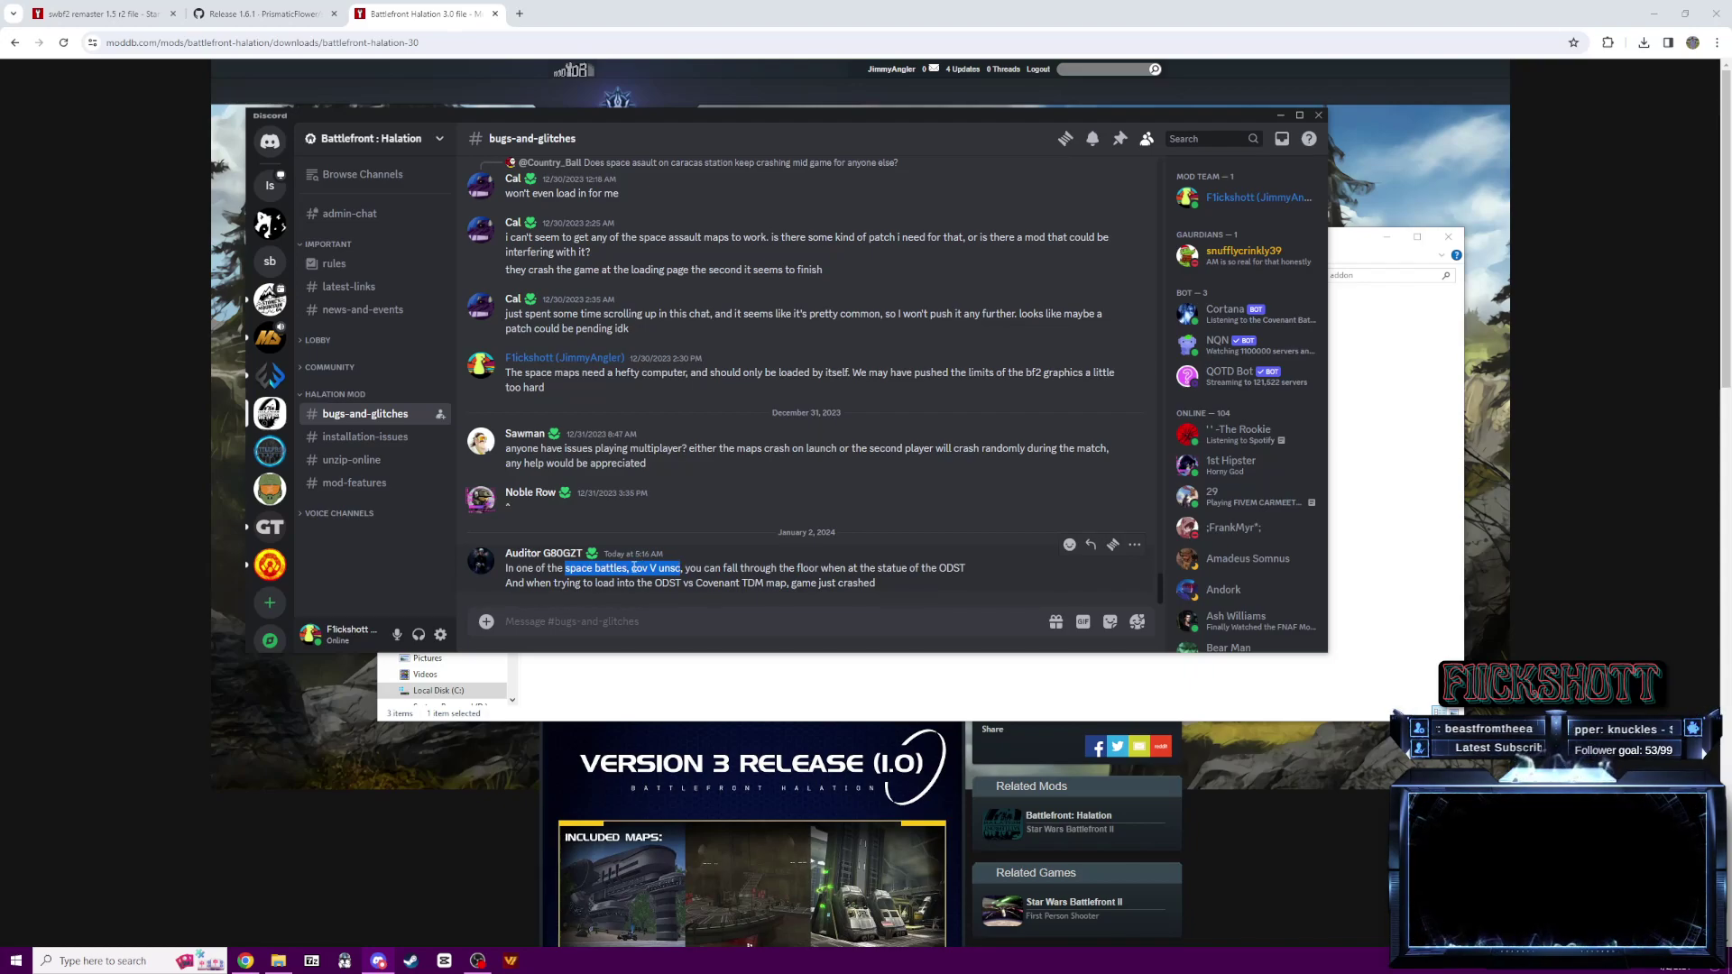
drag(632, 568, 683, 567)
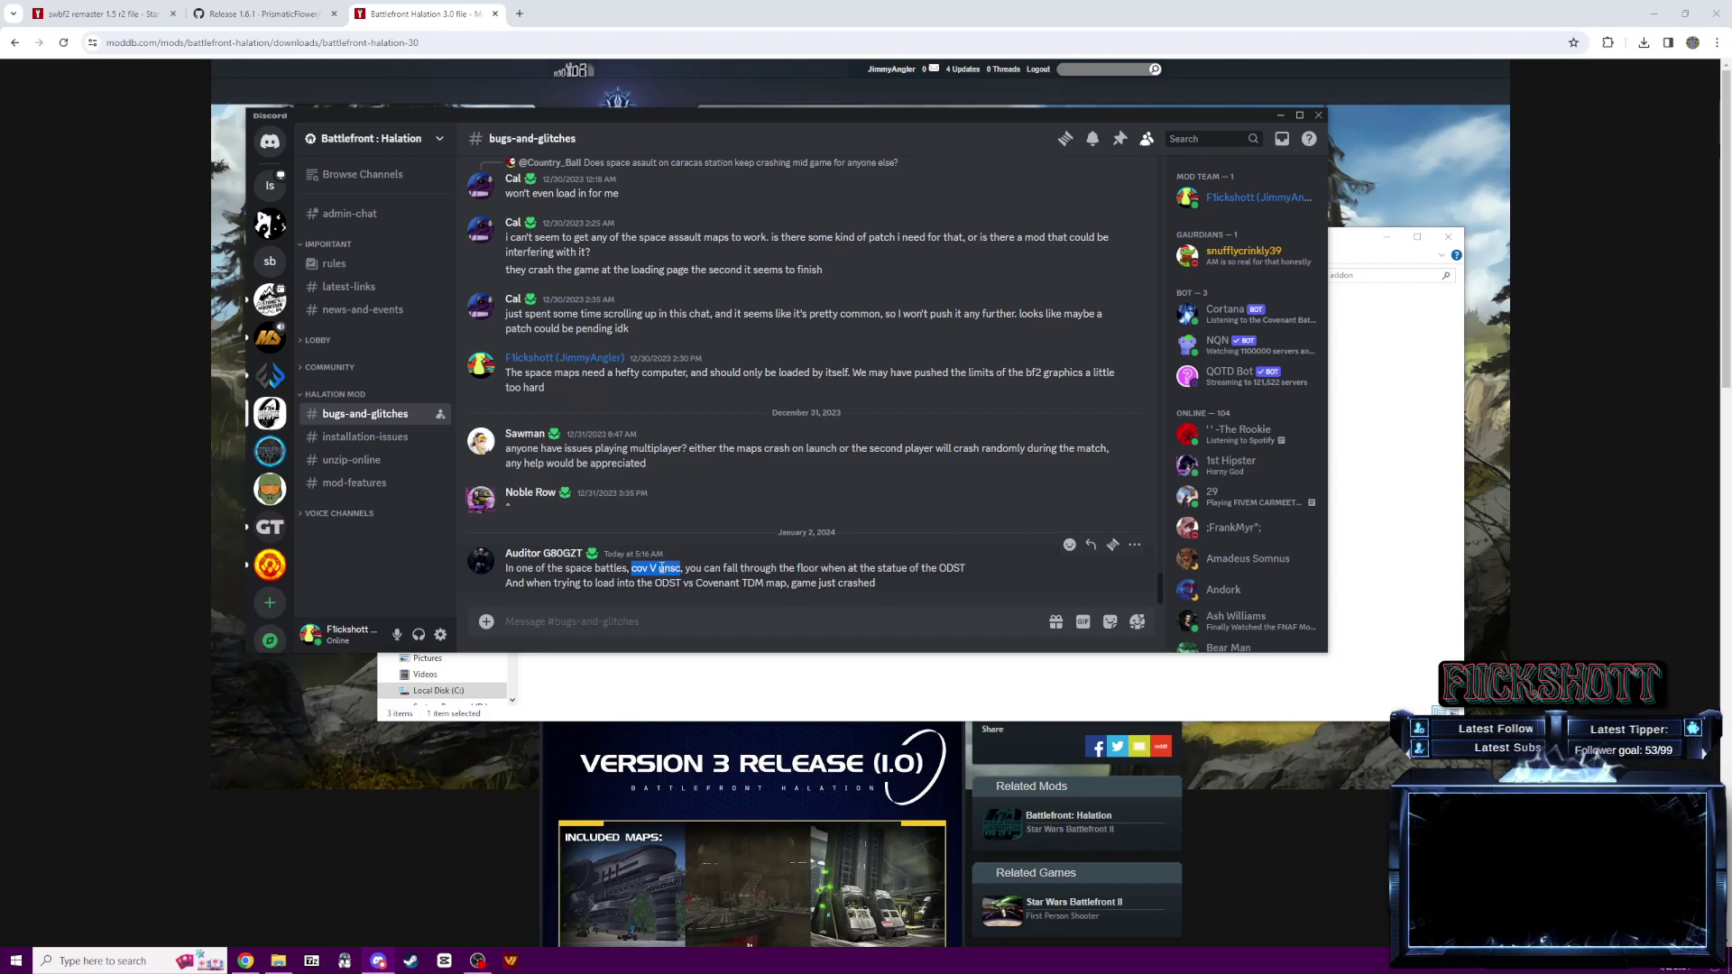
click(674, 565)
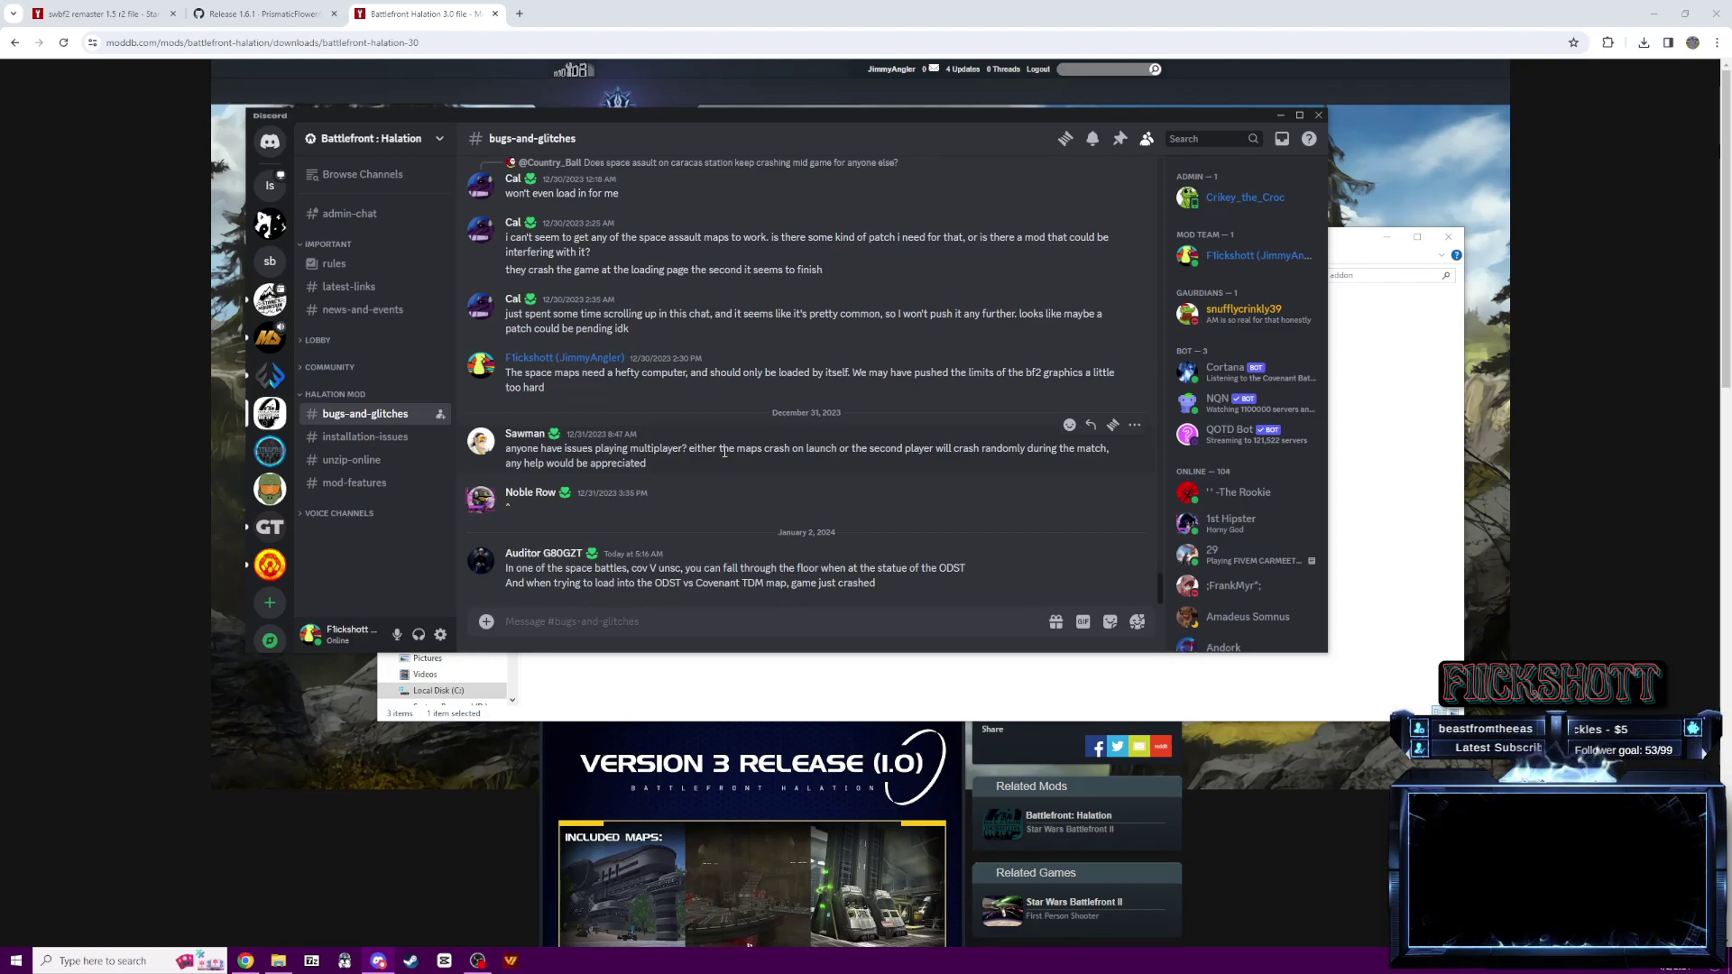
- Show Battlefront Halation's Downloads list on ModDB and scroll through its 7 files
click(1374, 5)
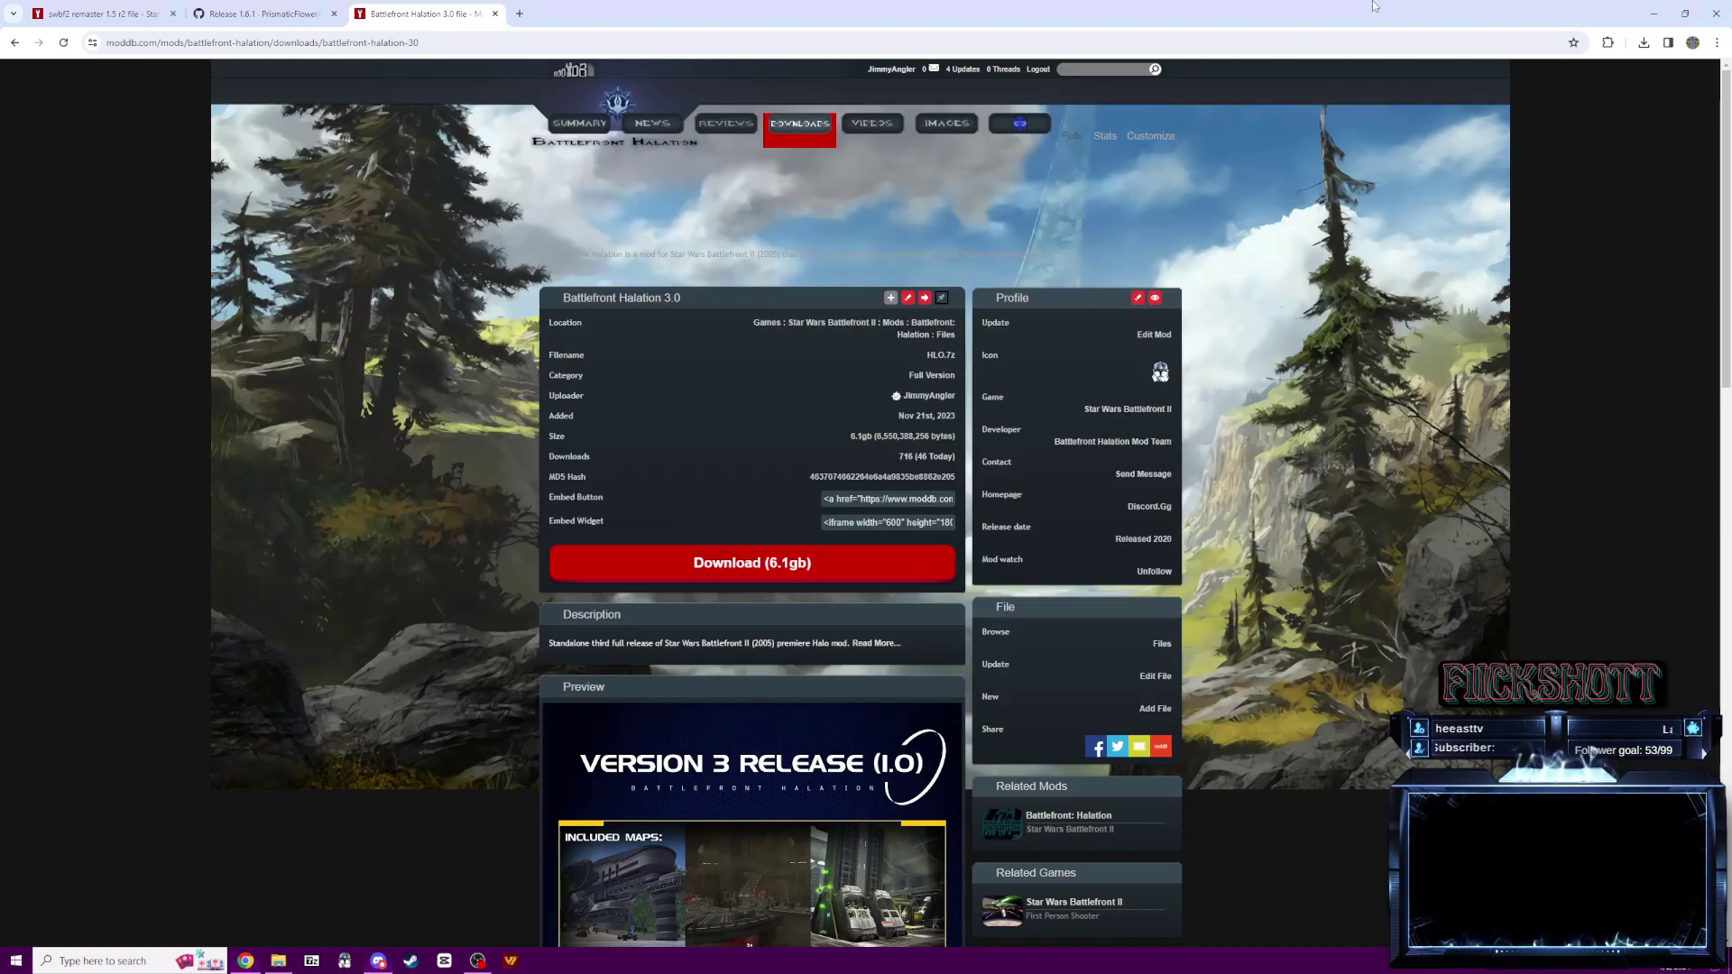
click(800, 125)
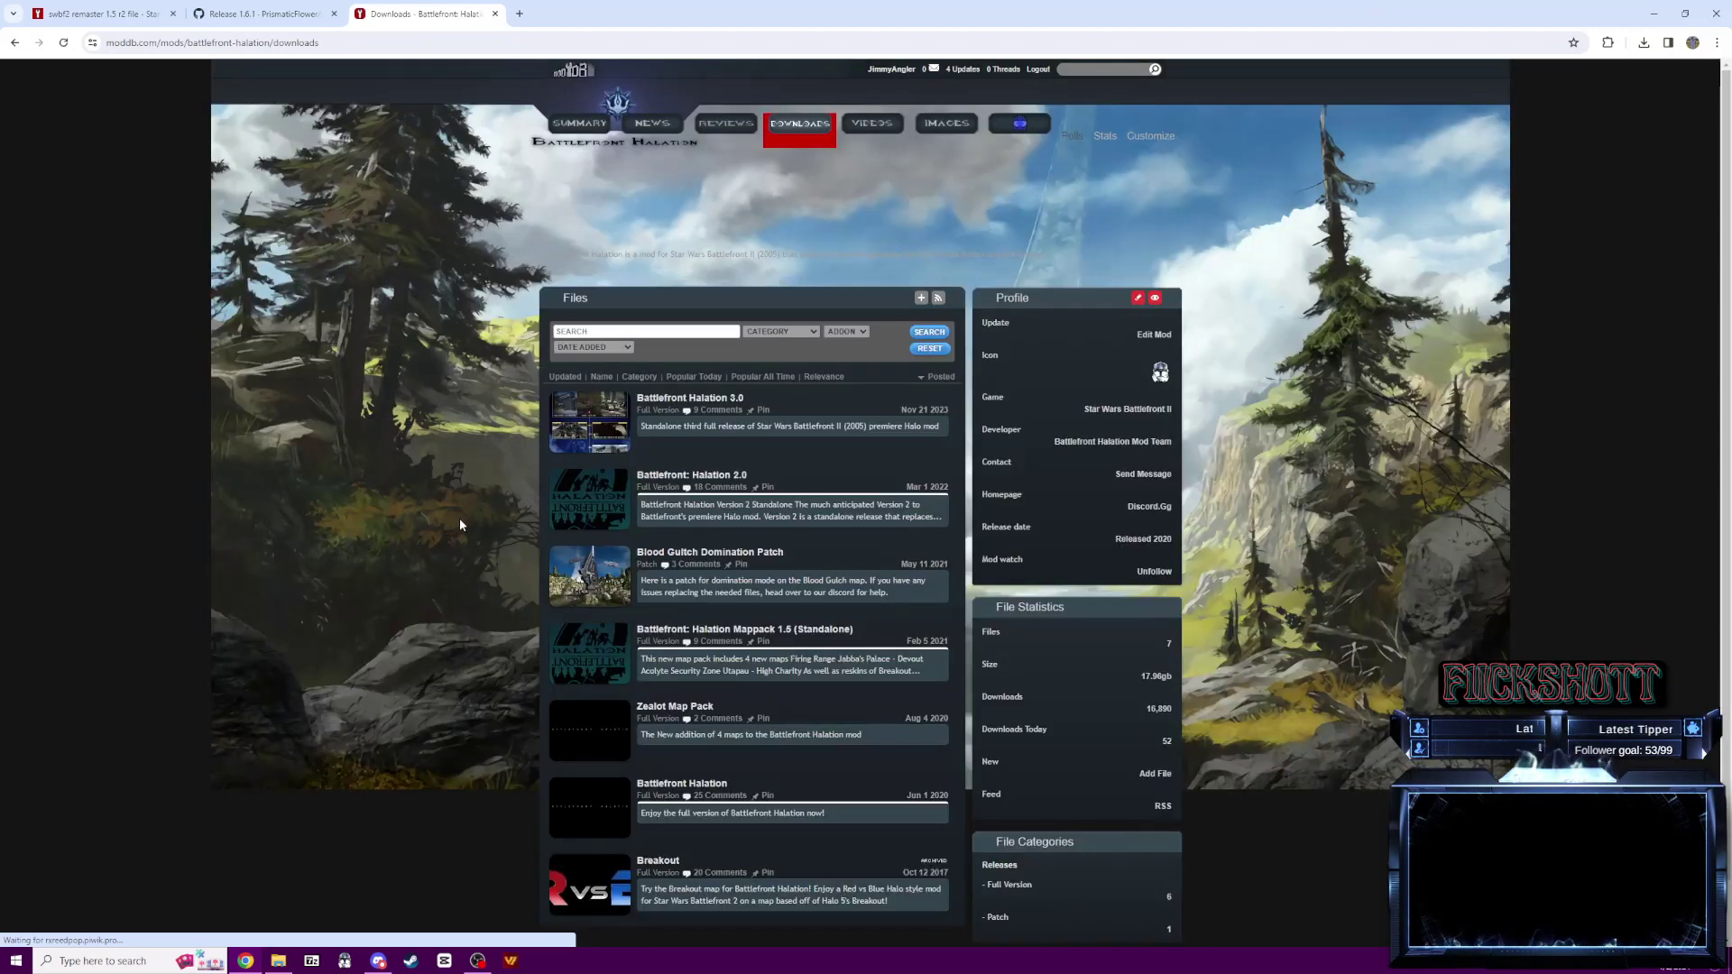
scroll(464, 506, down, 1)
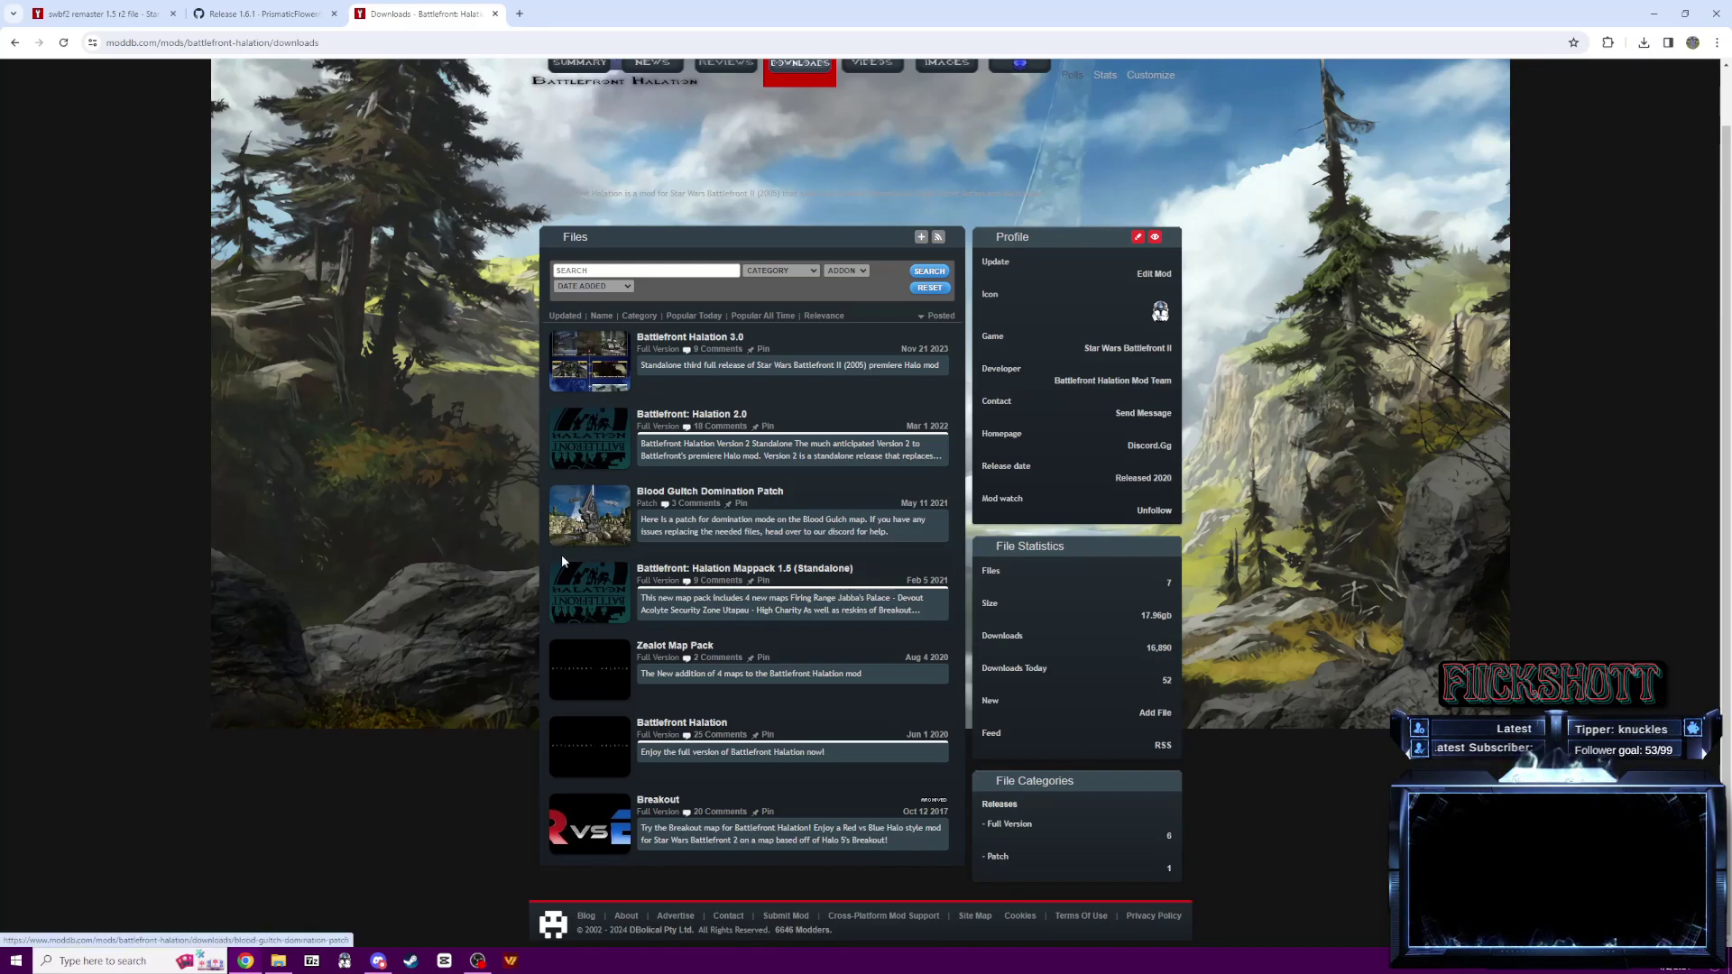
- Scroll back through older #bugs-and-glitches reports, briefly highlighting 'crashing mid game' in one
click(378, 961)
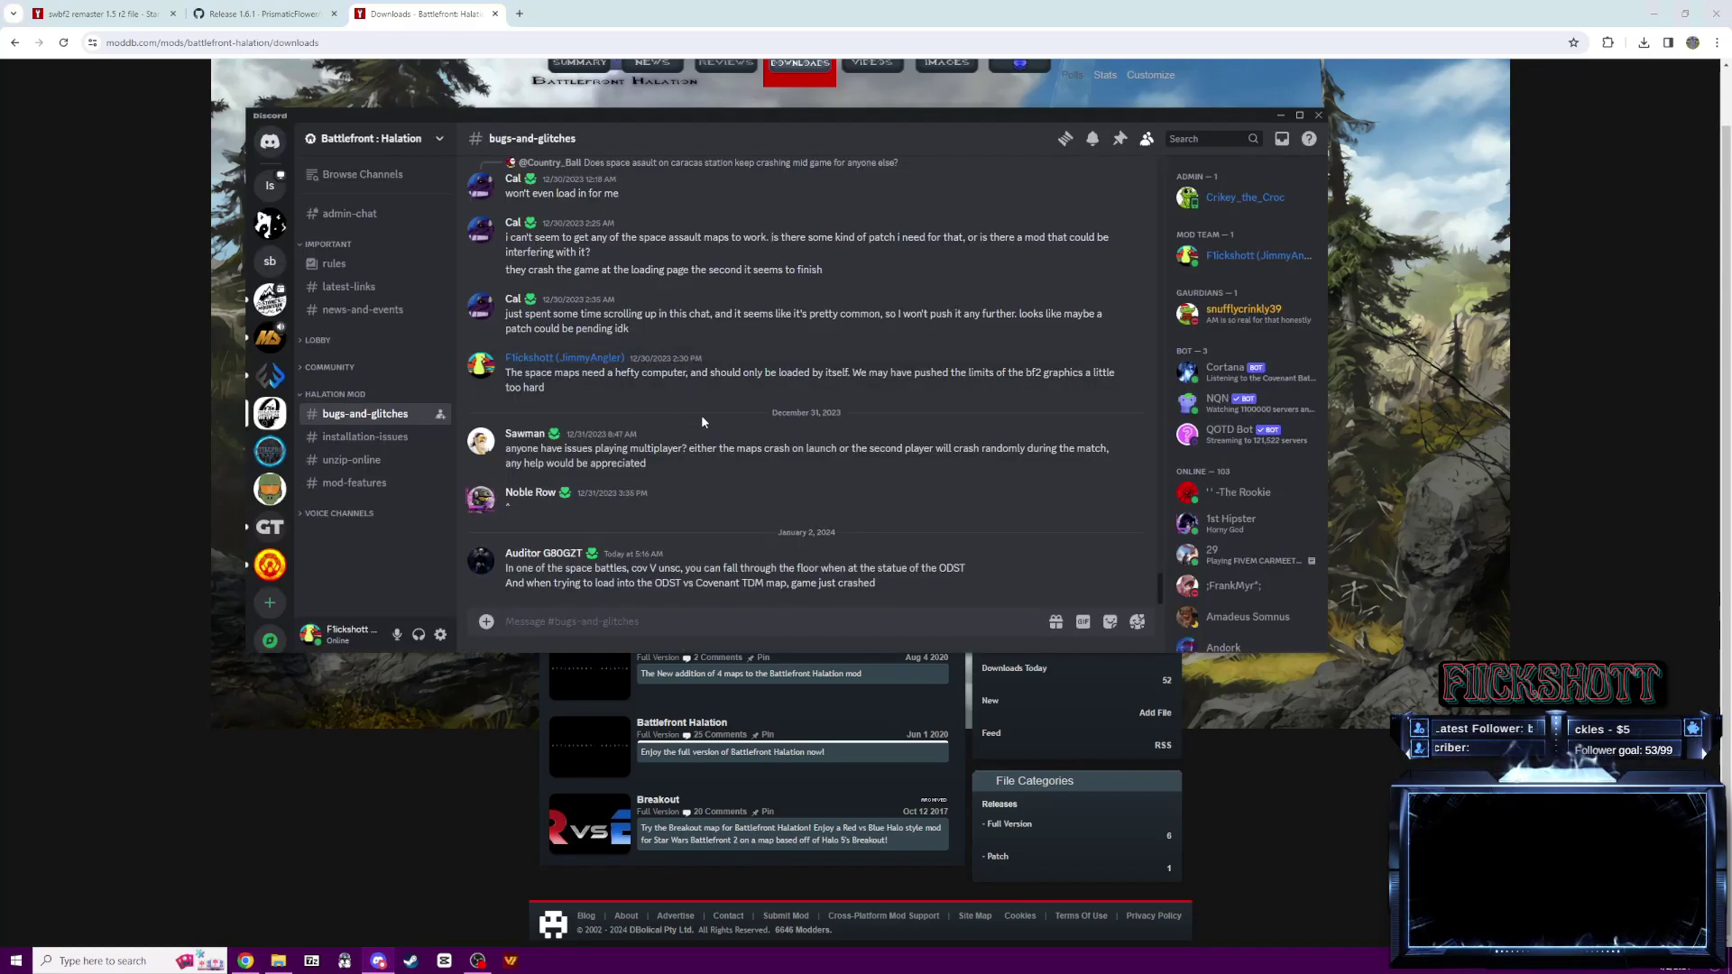
scroll(700, 414, up, 3)
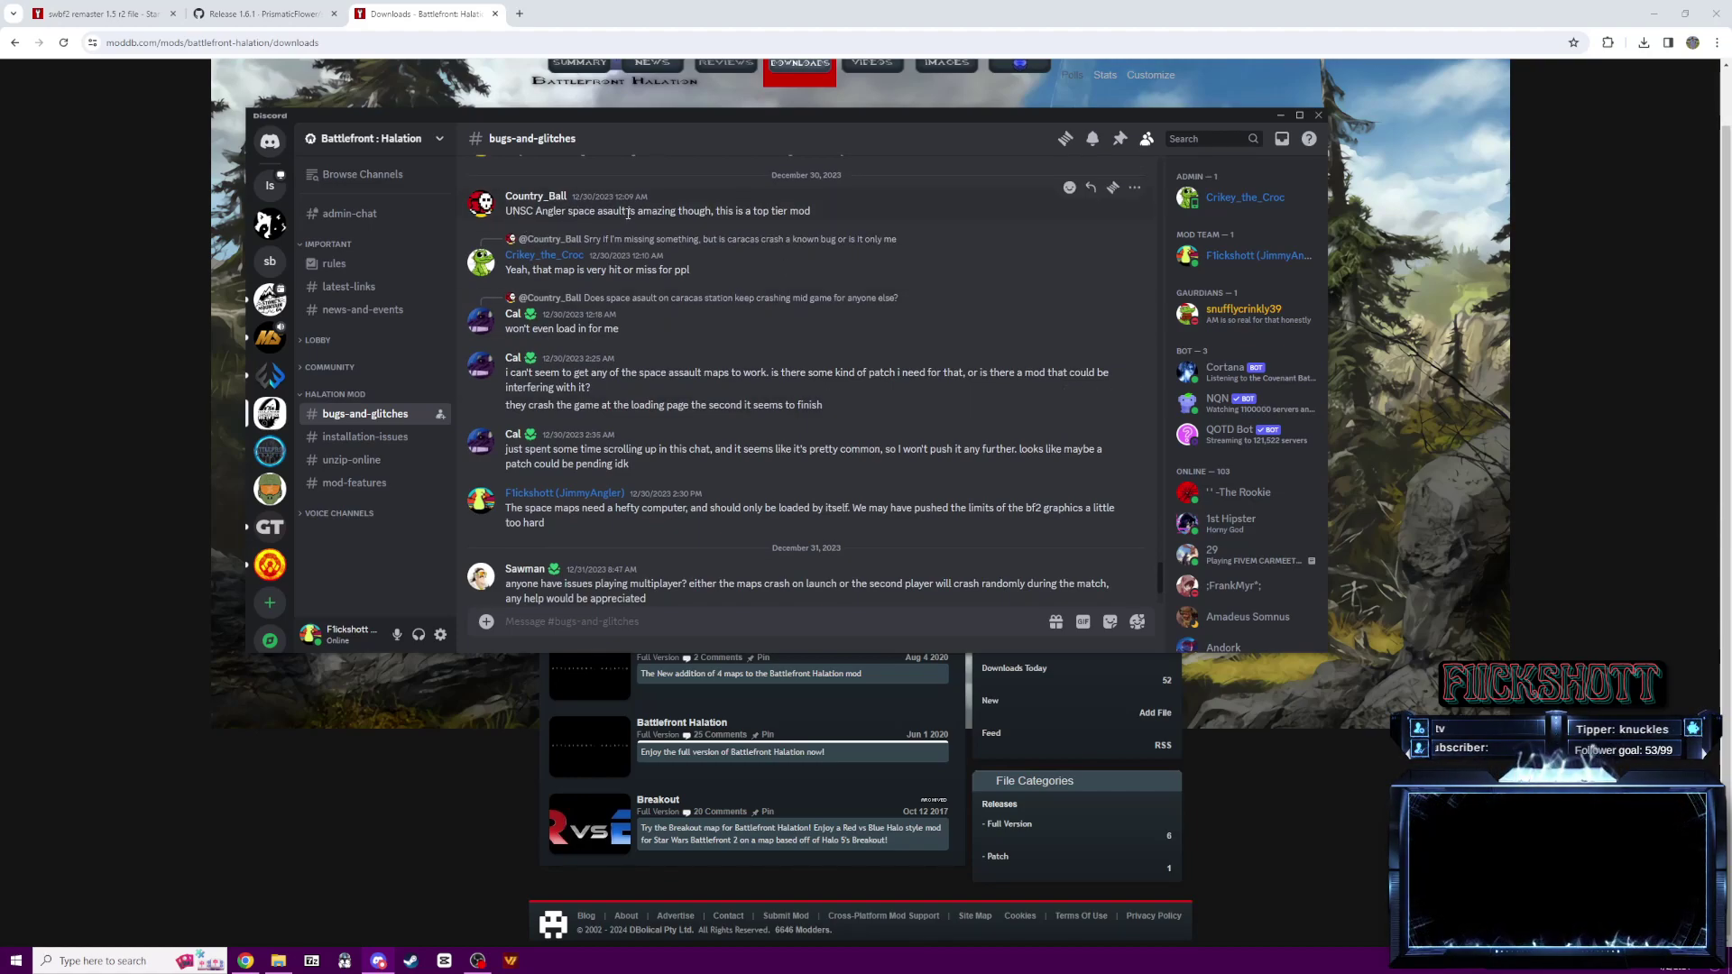
scroll(636, 206, up, 3)
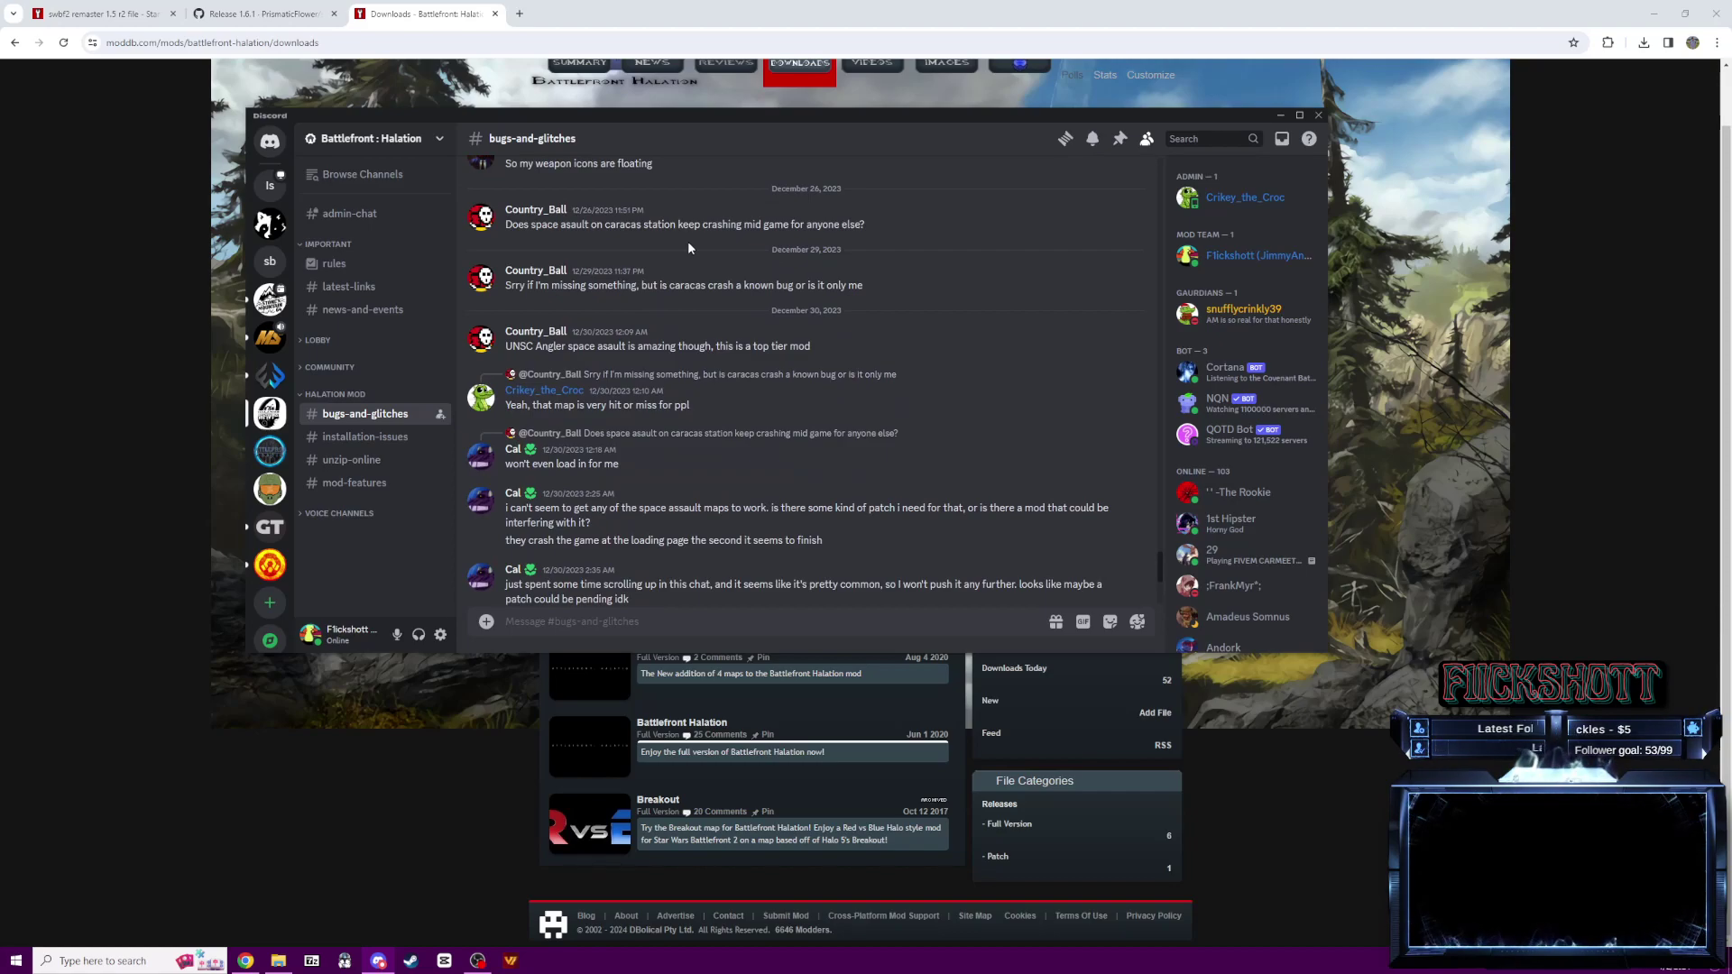
scroll(689, 241, up, 2)
drag(700, 292, 789, 292)
click(690, 291)
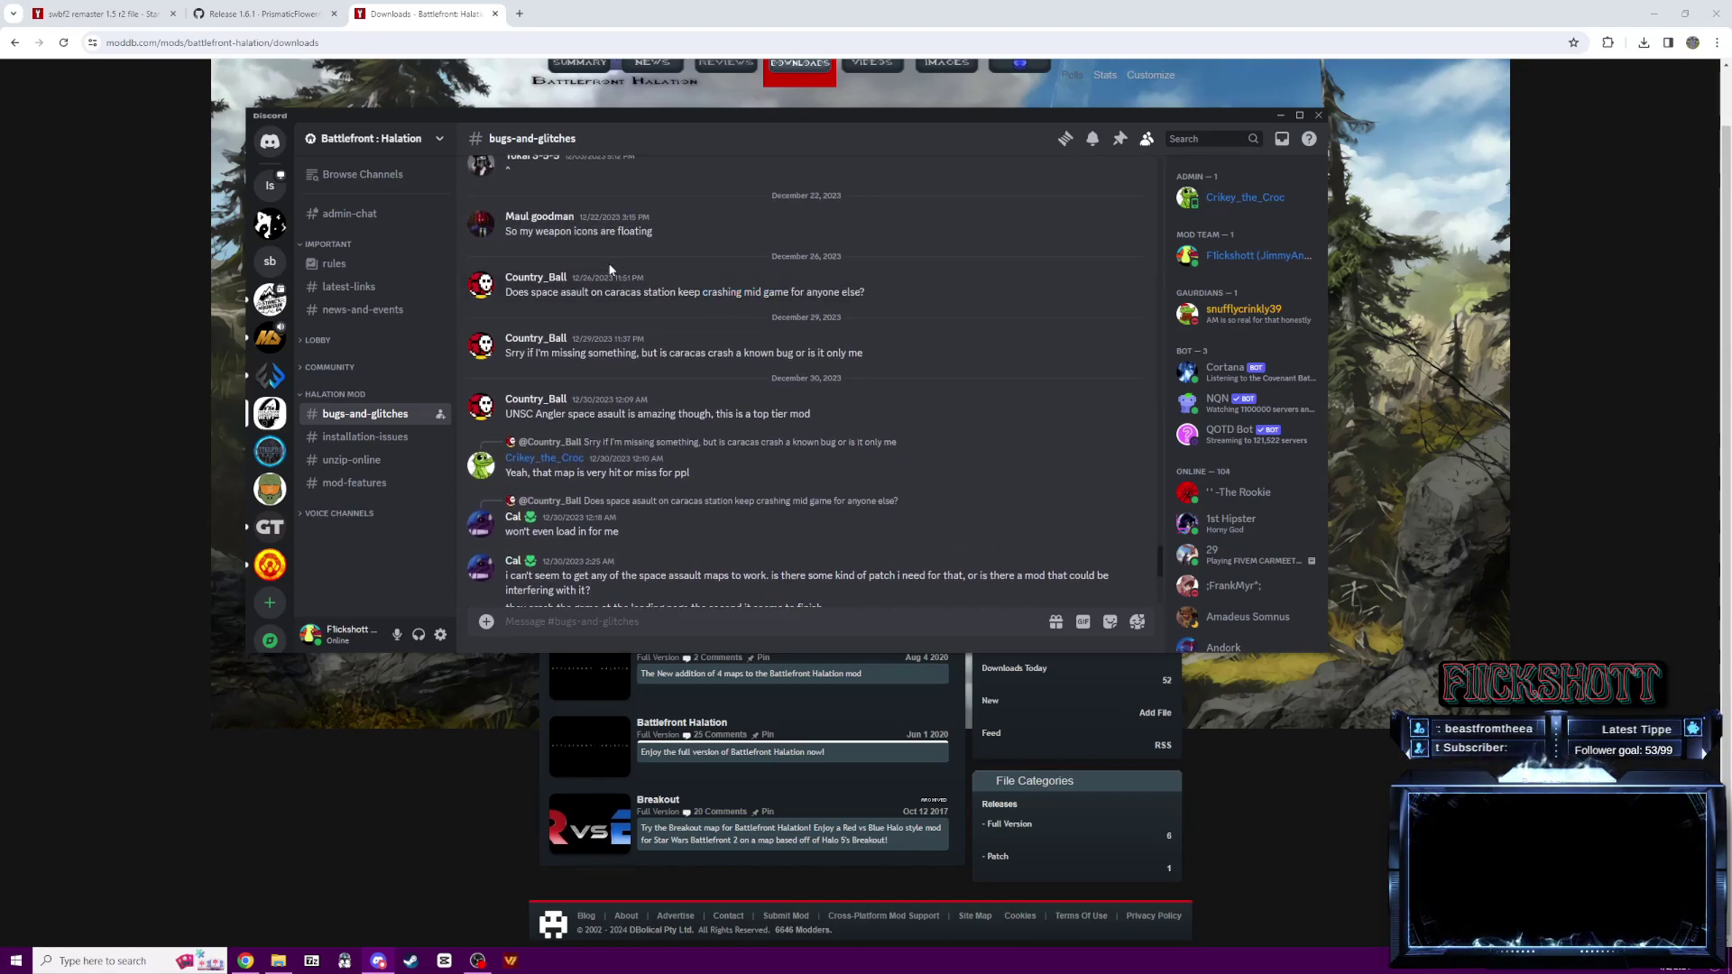
scroll(589, 271, up, 1)
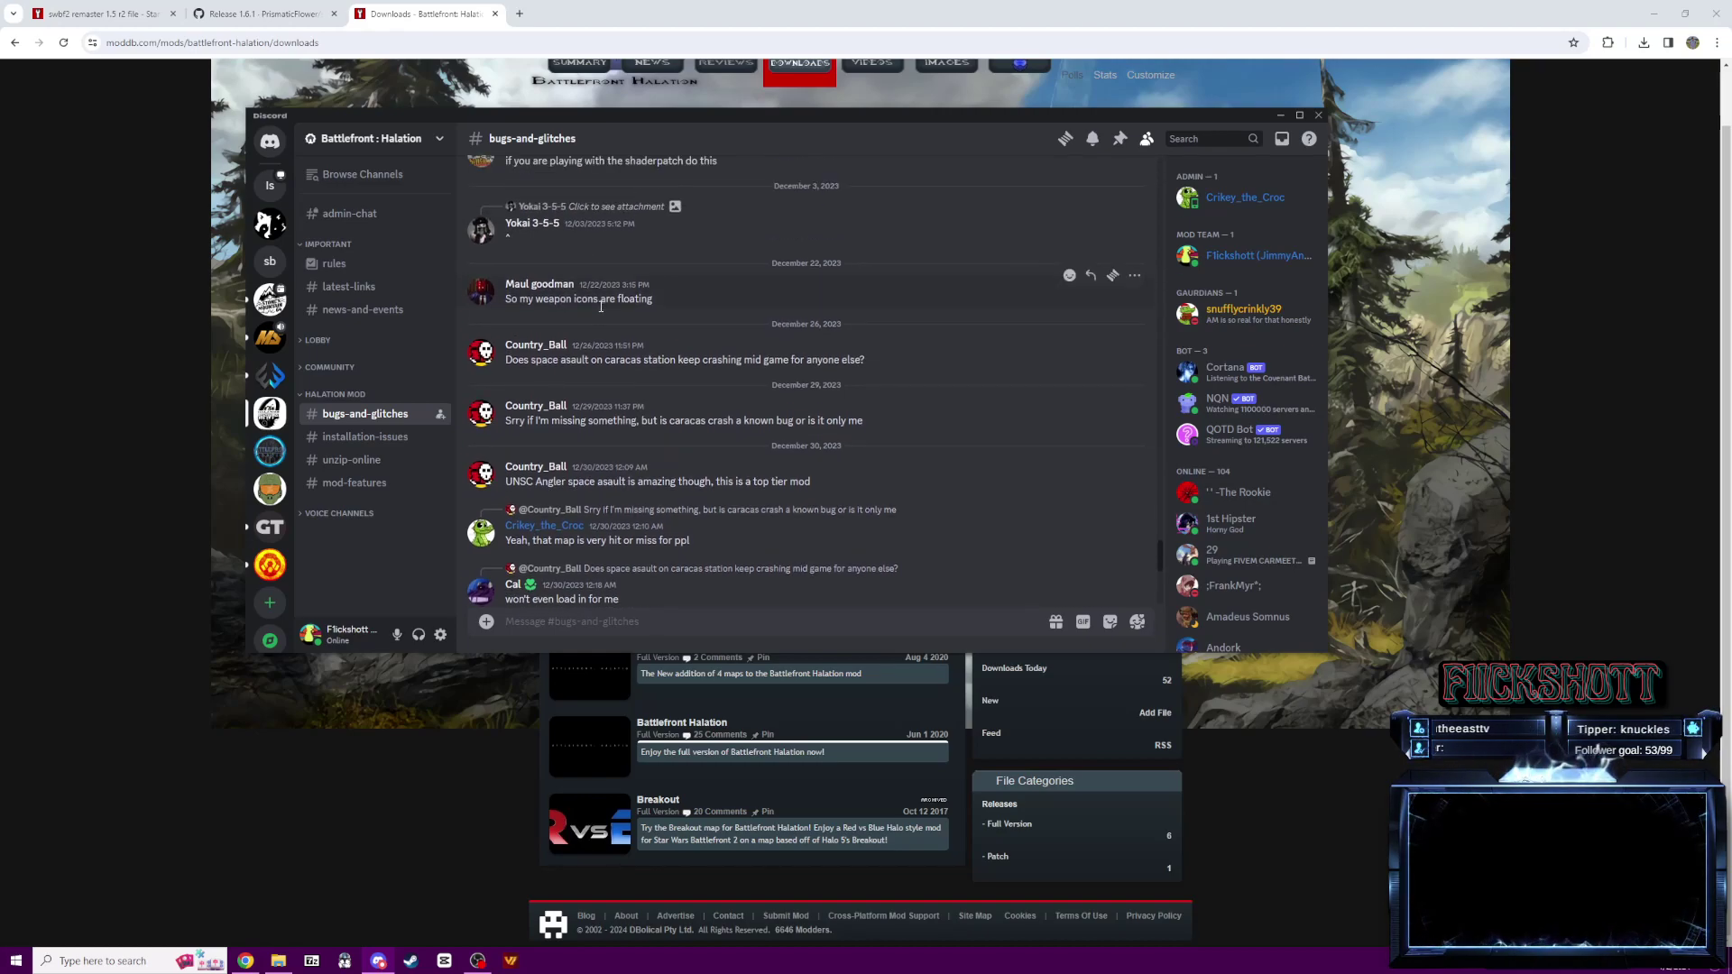
scroll(599, 312, up, 1)
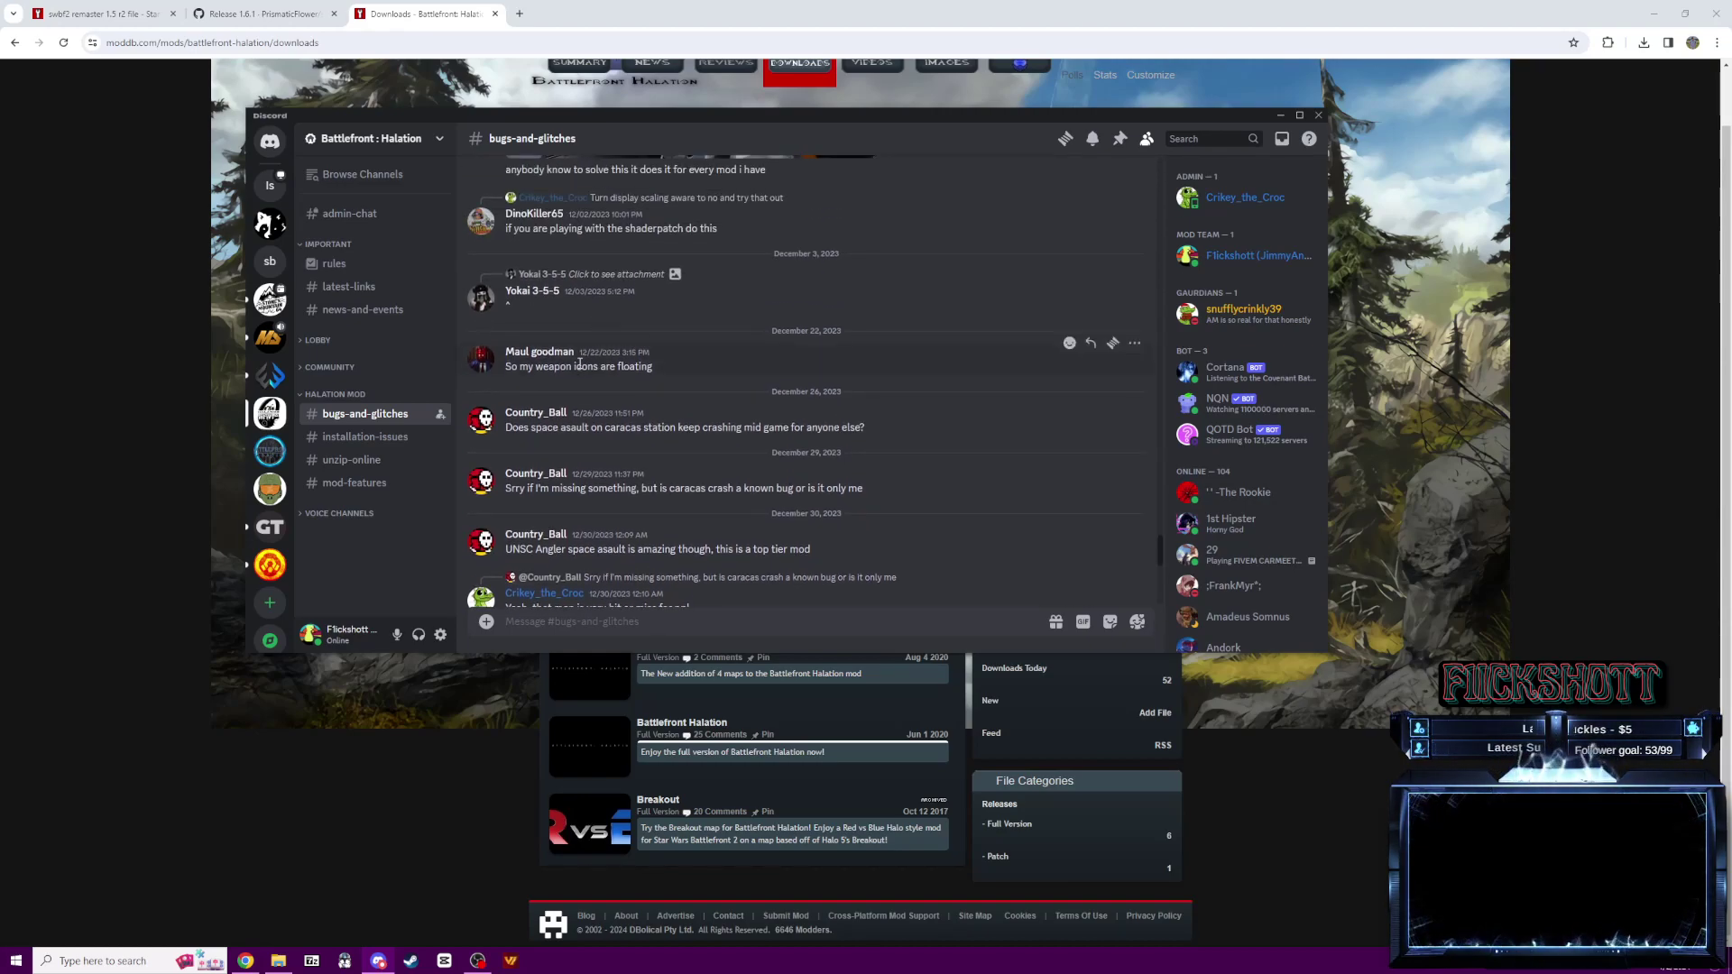
scroll(579, 364, down, 1)
- Switch to #installation-issues and scroll up to older shader patch troubleshooting messages
click(375, 438)
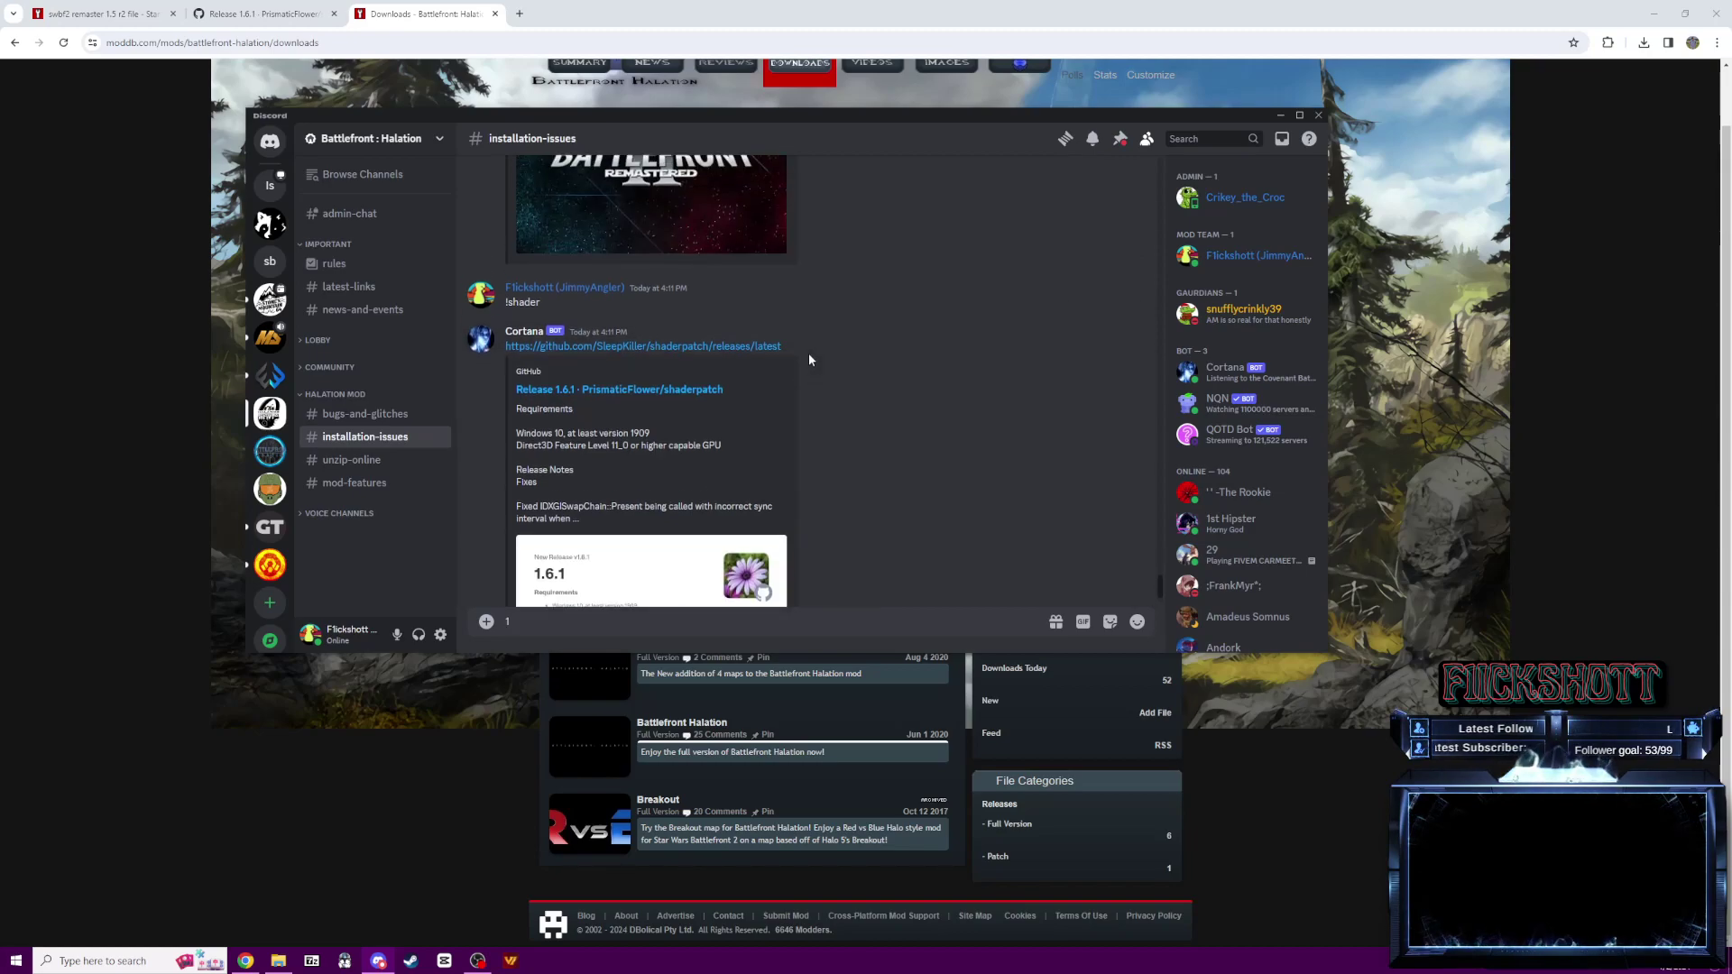
scroll(810, 355, up, 6)
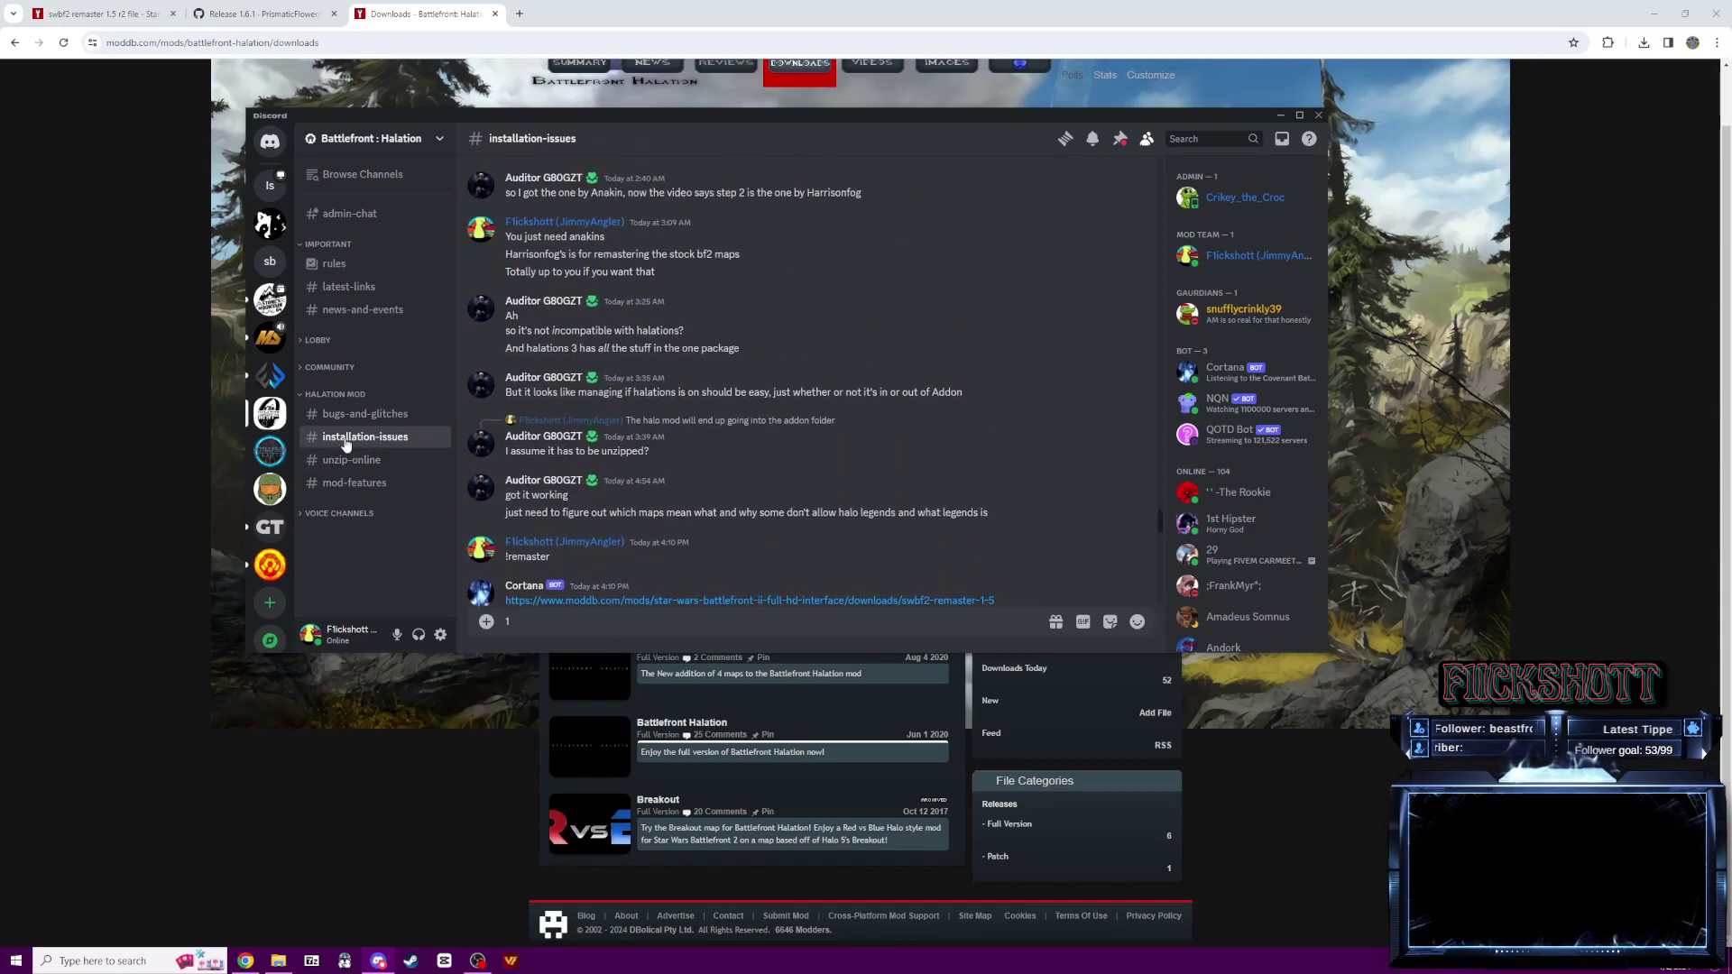
scroll(822, 393, up, 1)
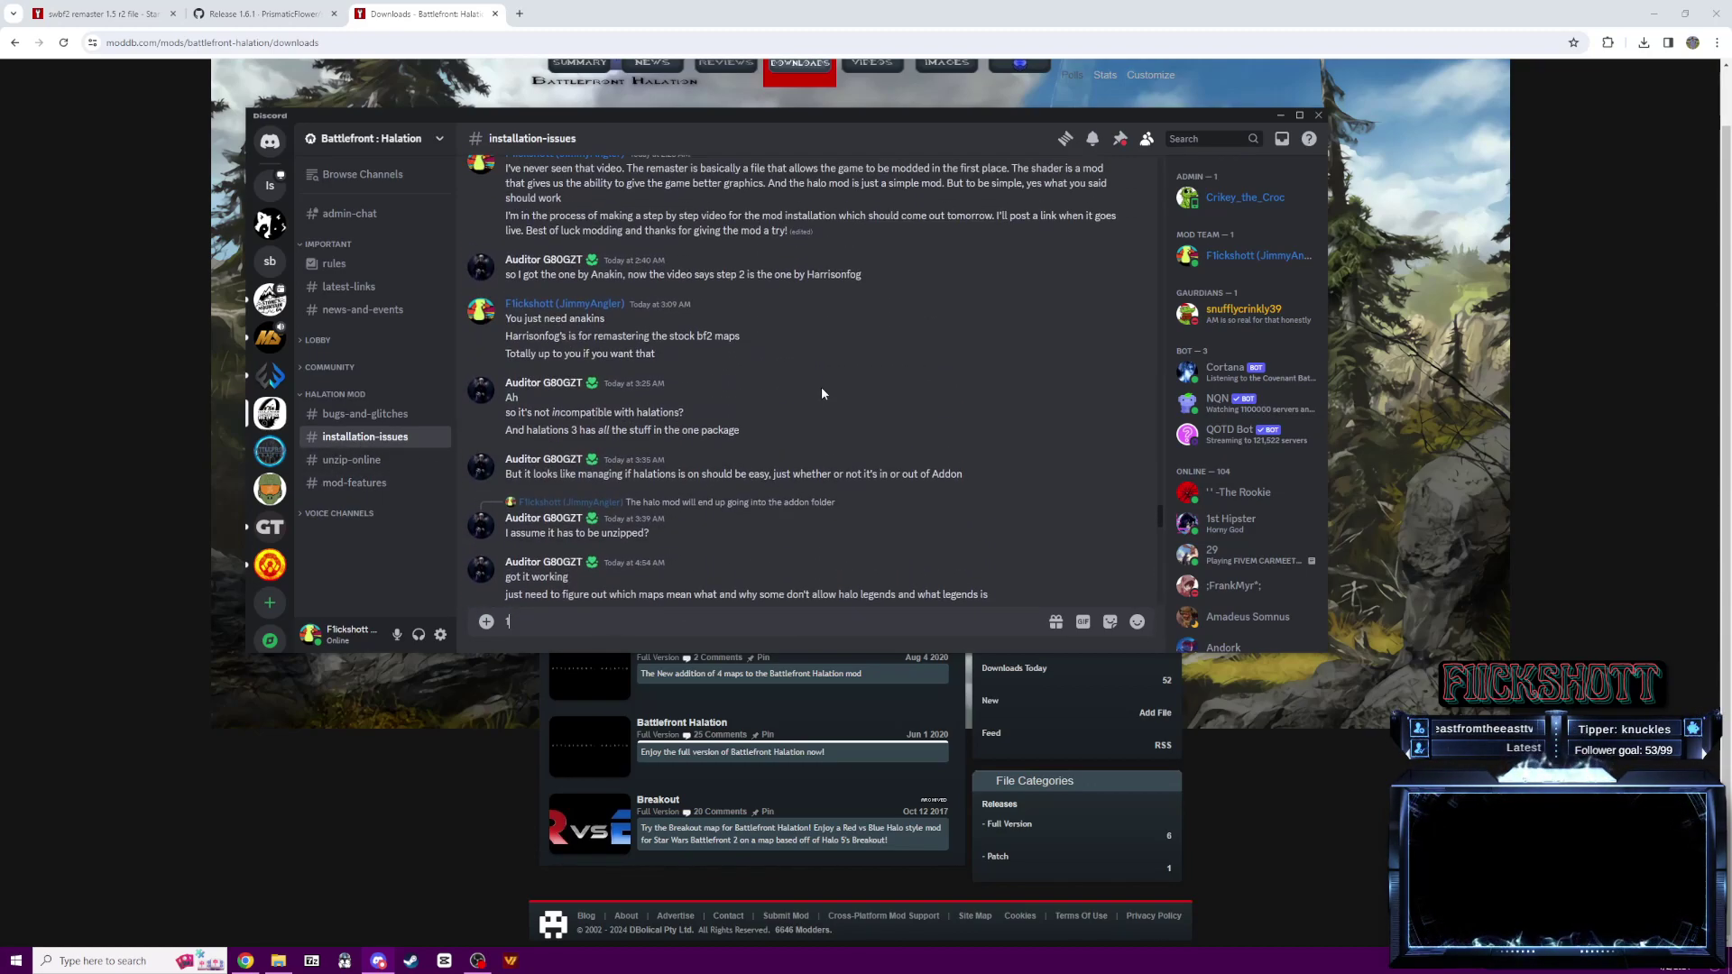
scroll(821, 394, up, 5)
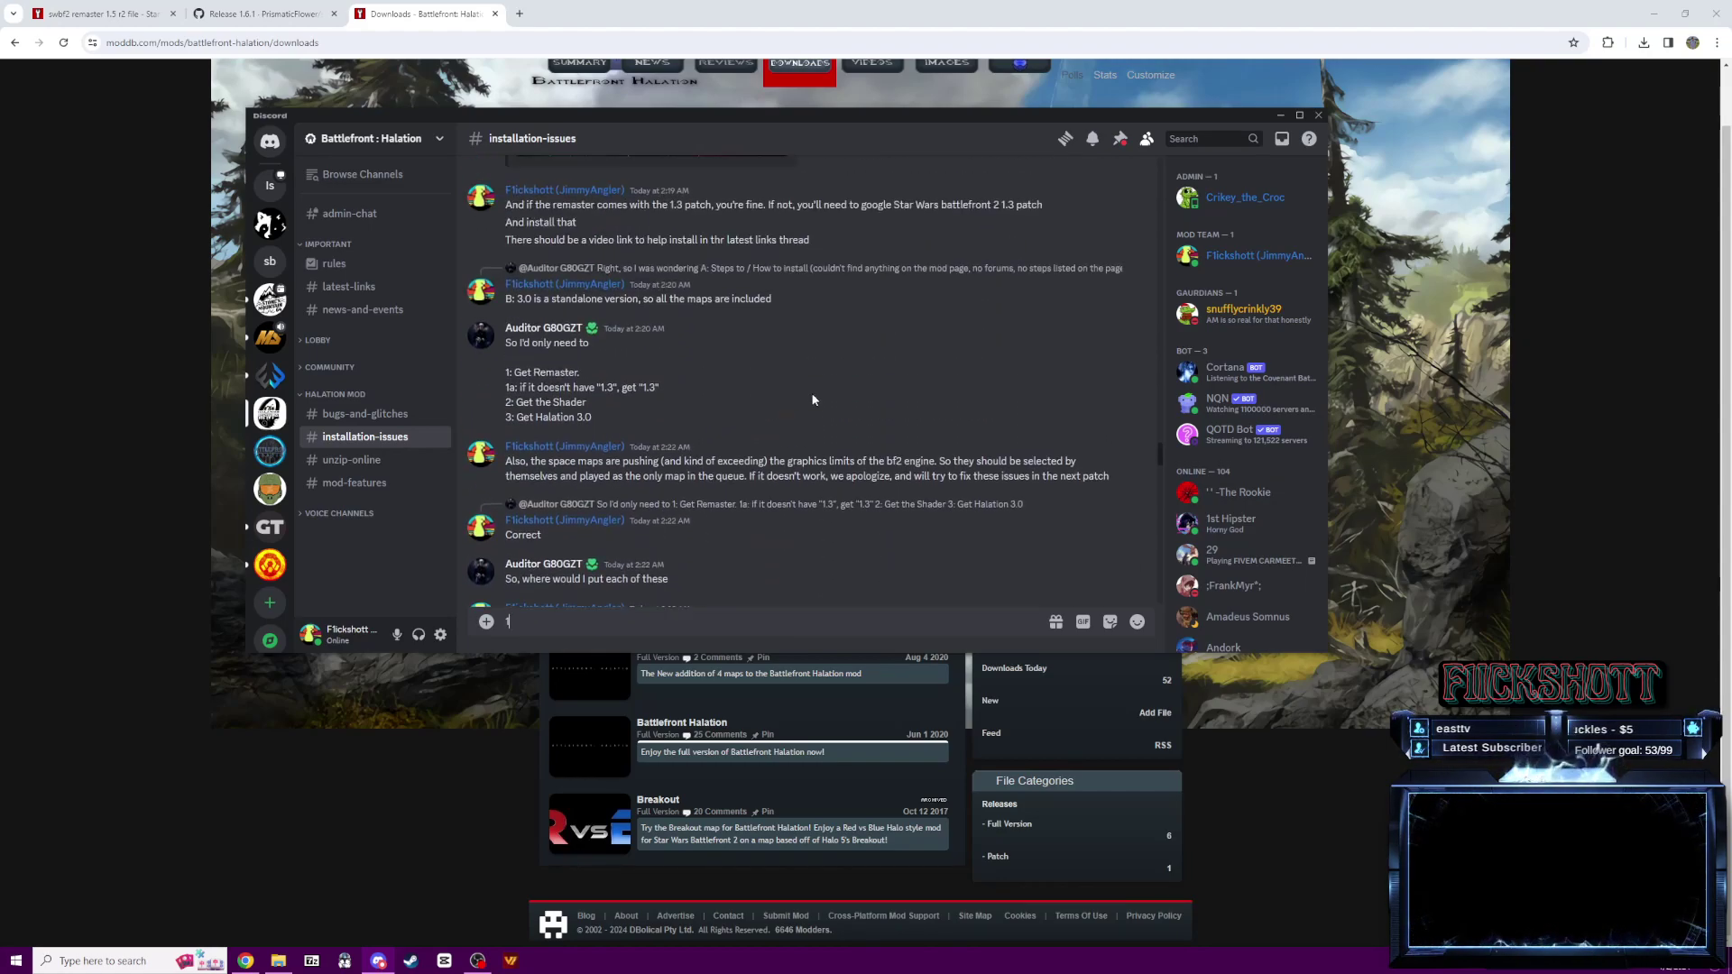
scroll(812, 399, up, 10)
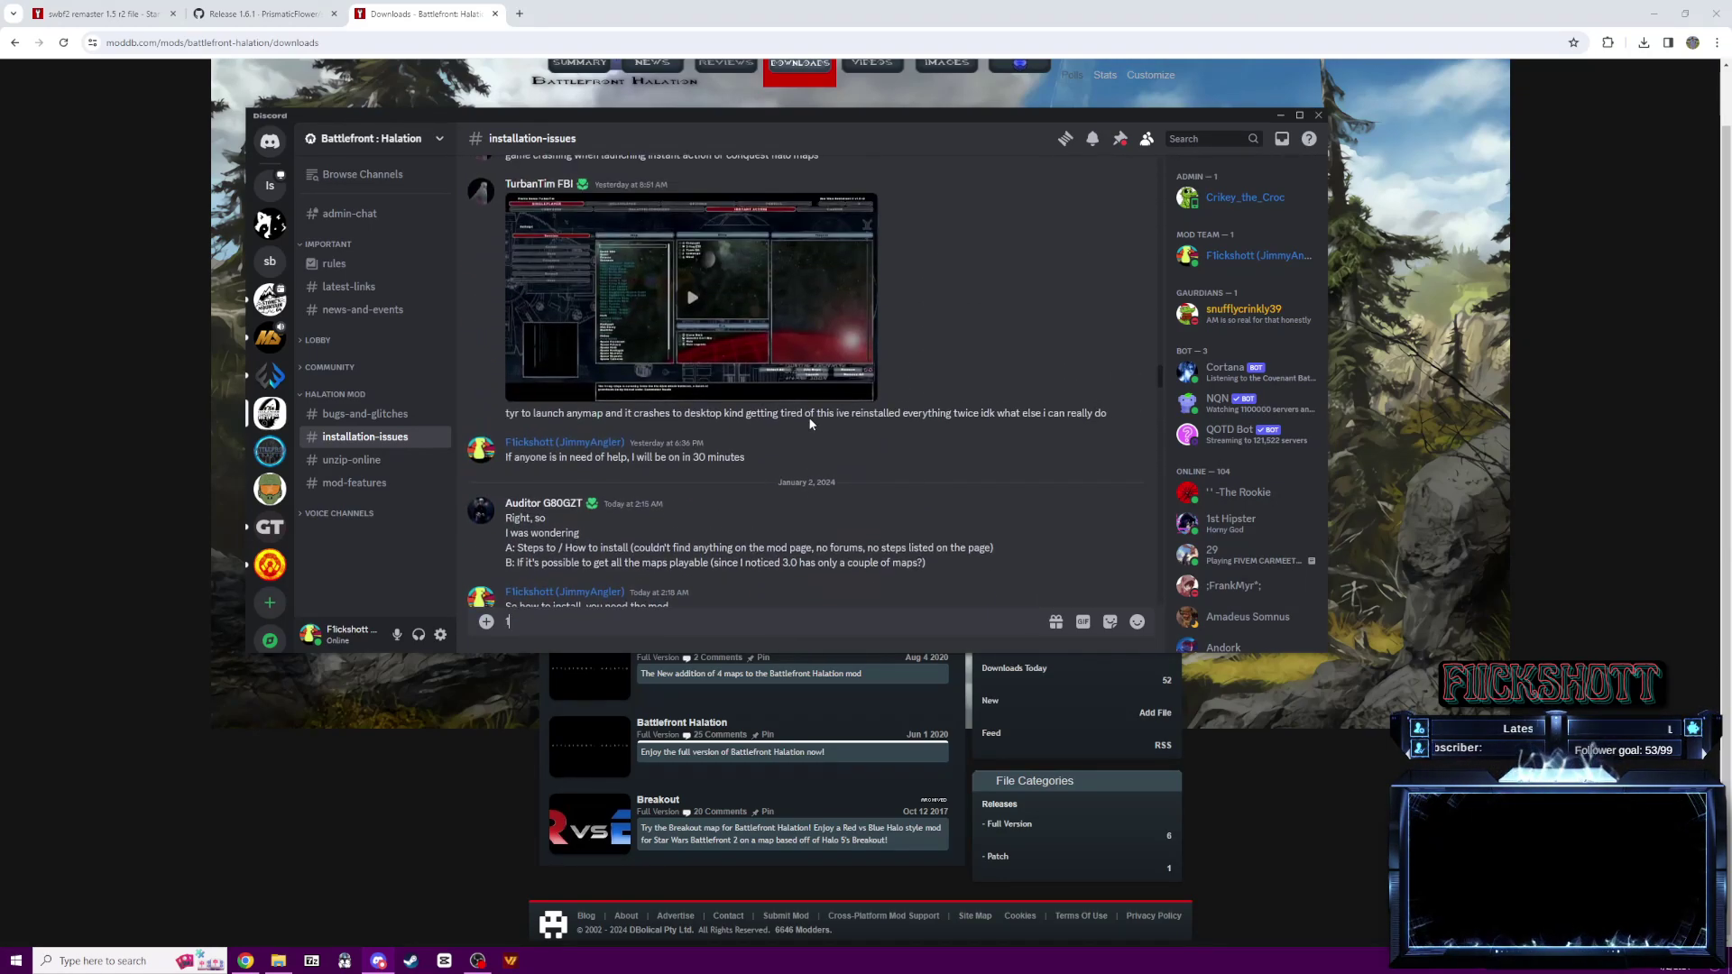
scroll(810, 423, up, 10)
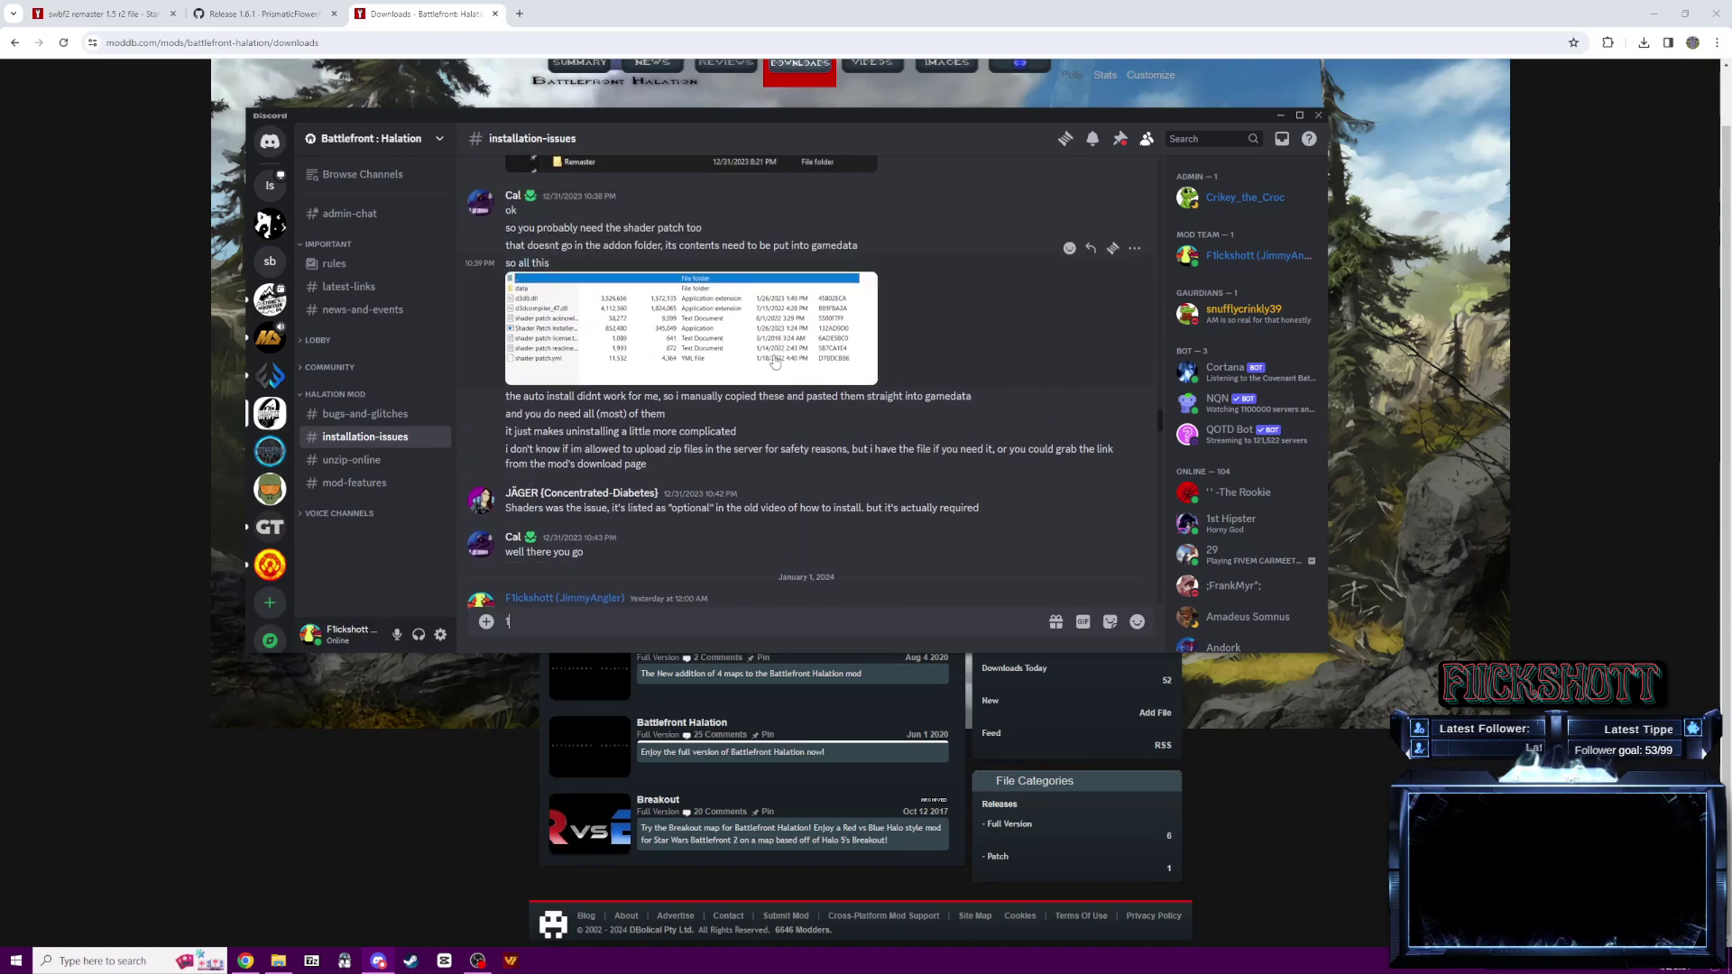
scroll(775, 364, up, 10)
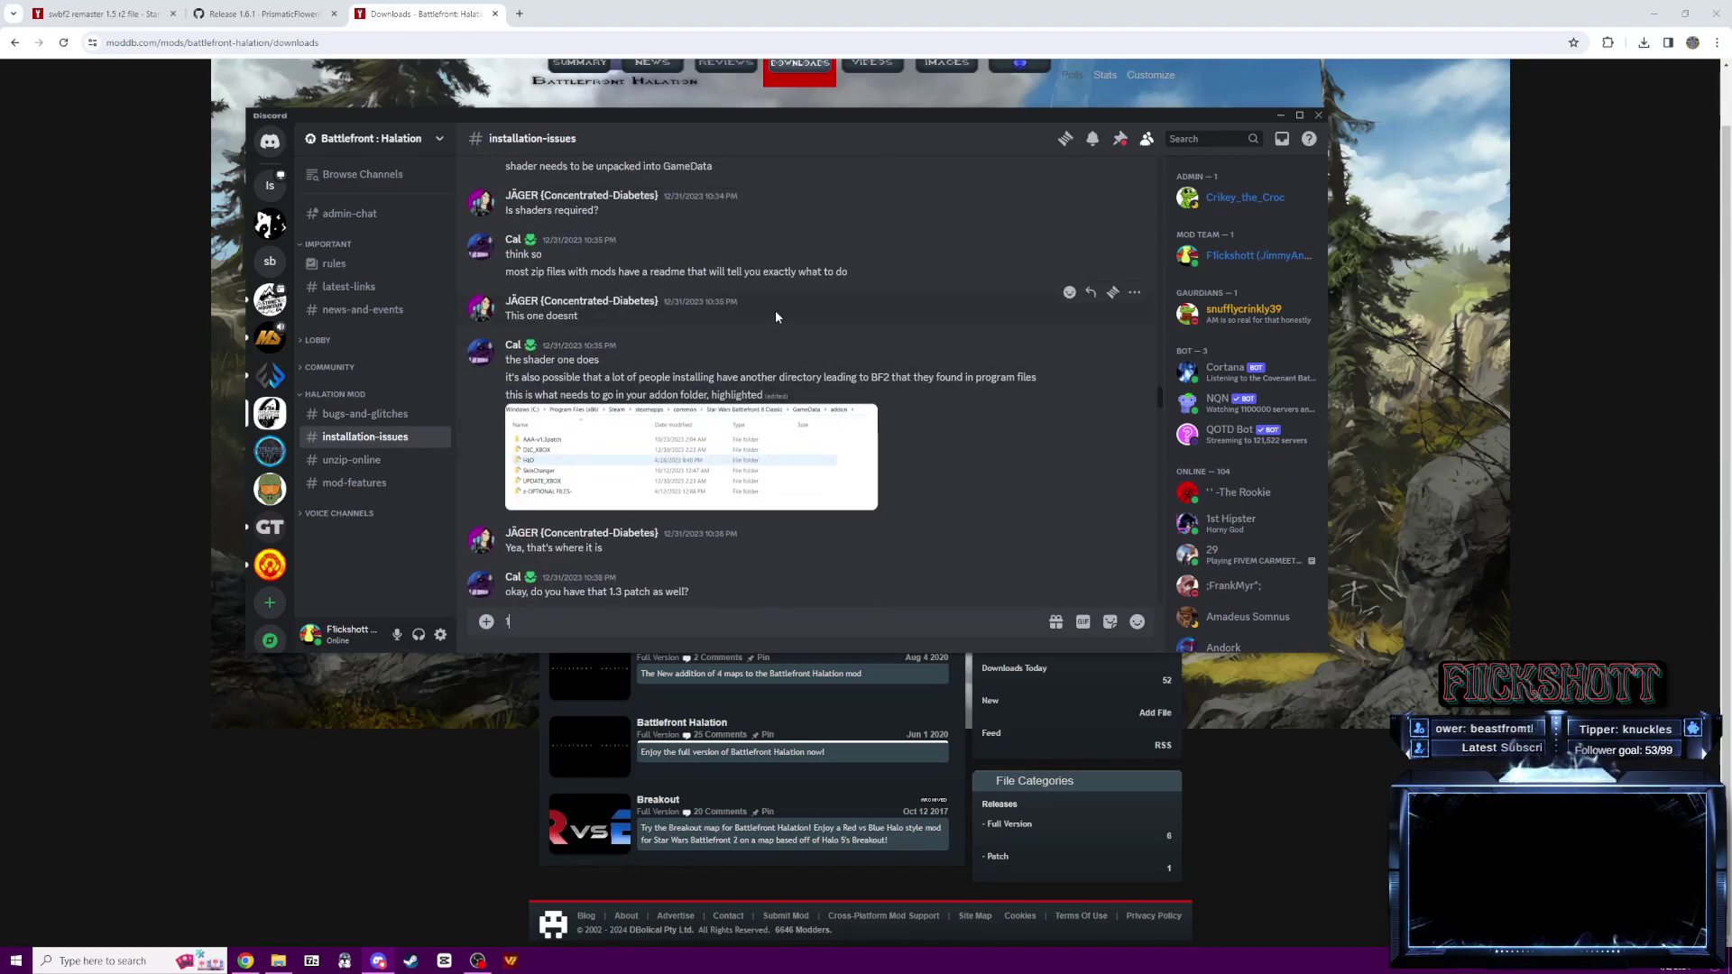
scroll(783, 314, up, 5)
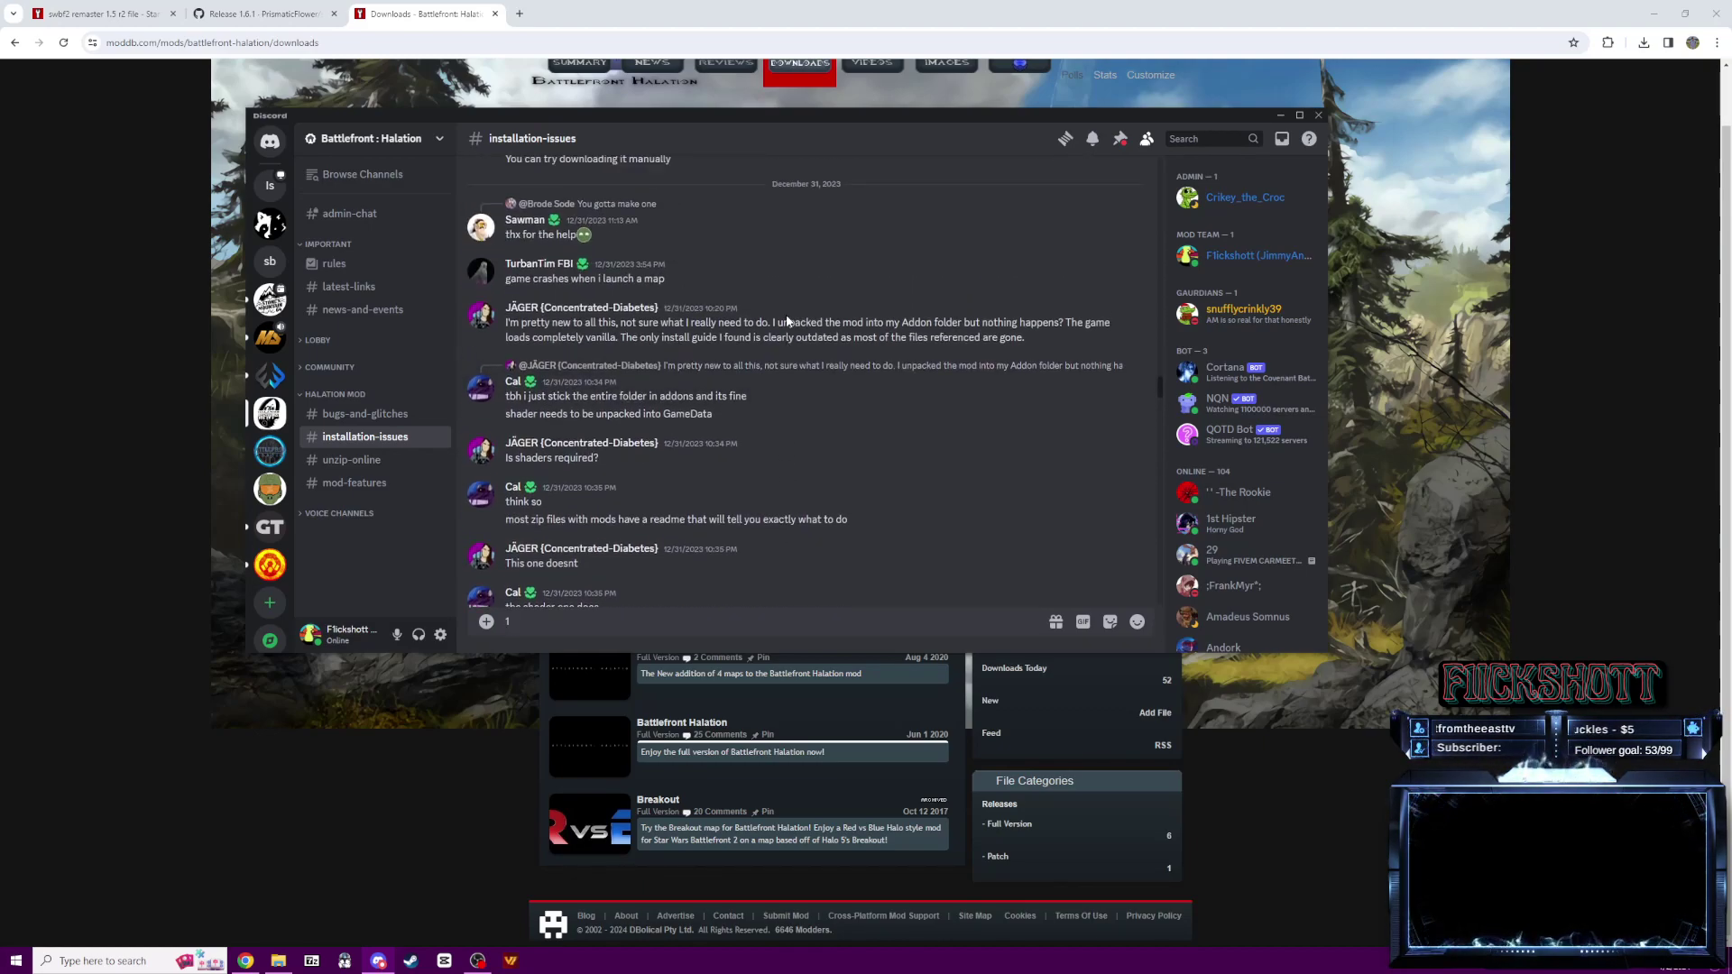
scroll(787, 315, up, 6)
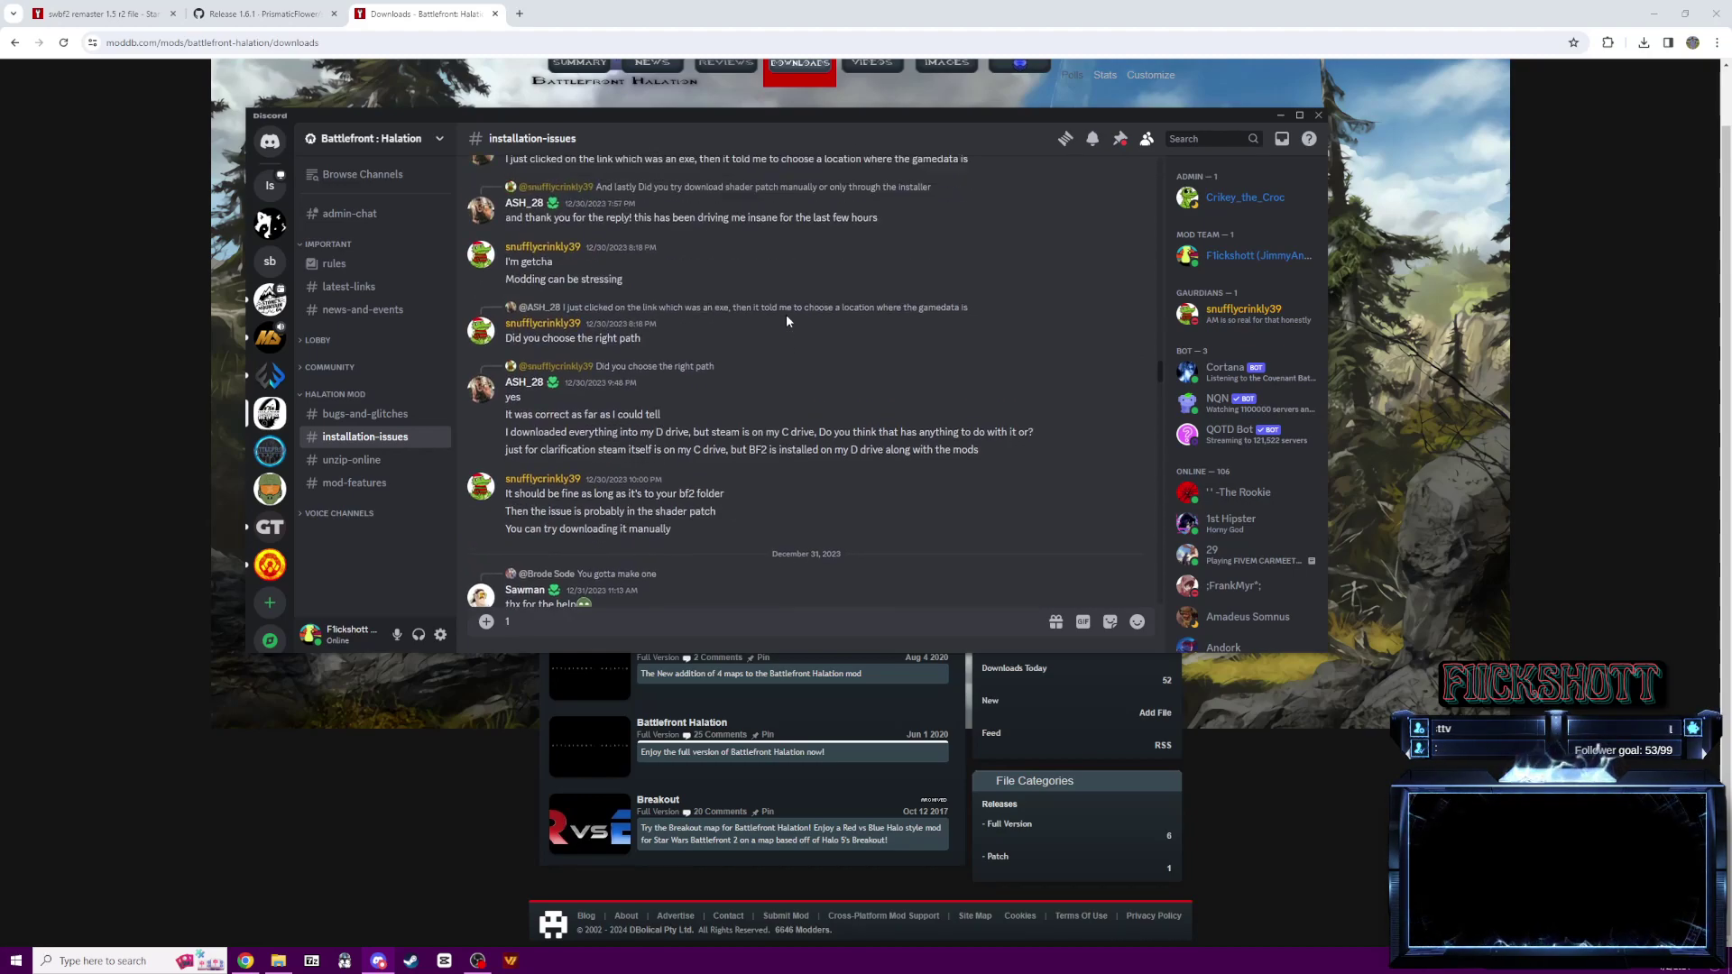
scroll(784, 315, up, 3)
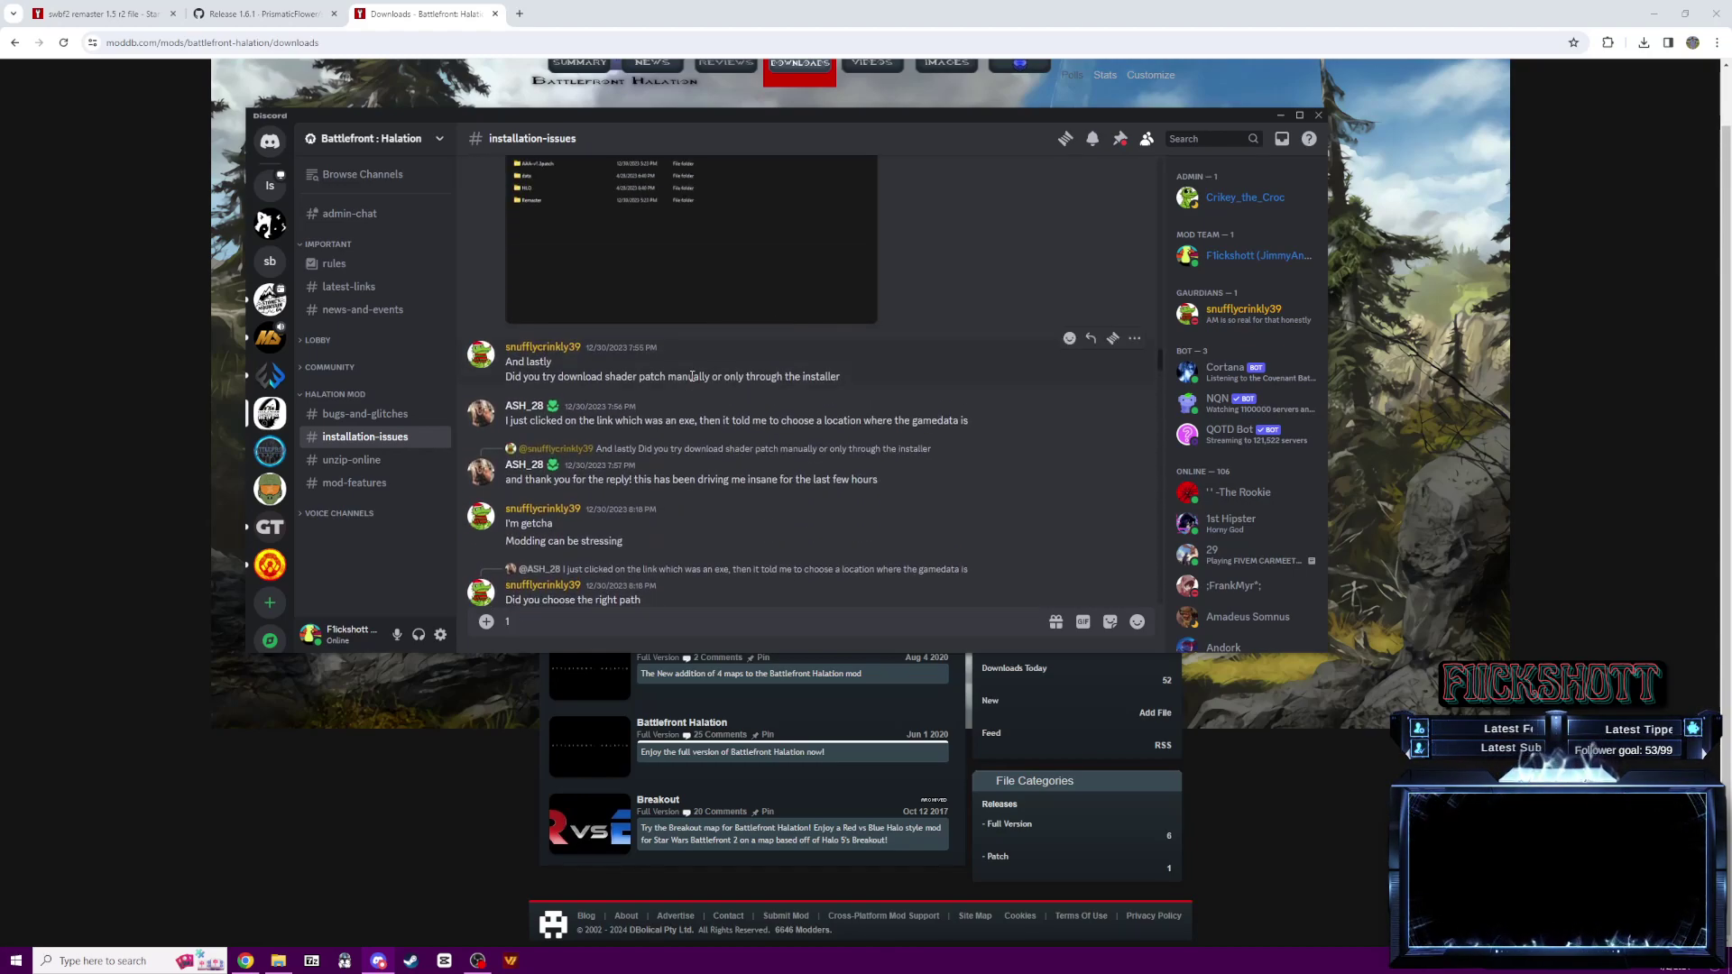
key(alt+Tab)
click(100, 14)
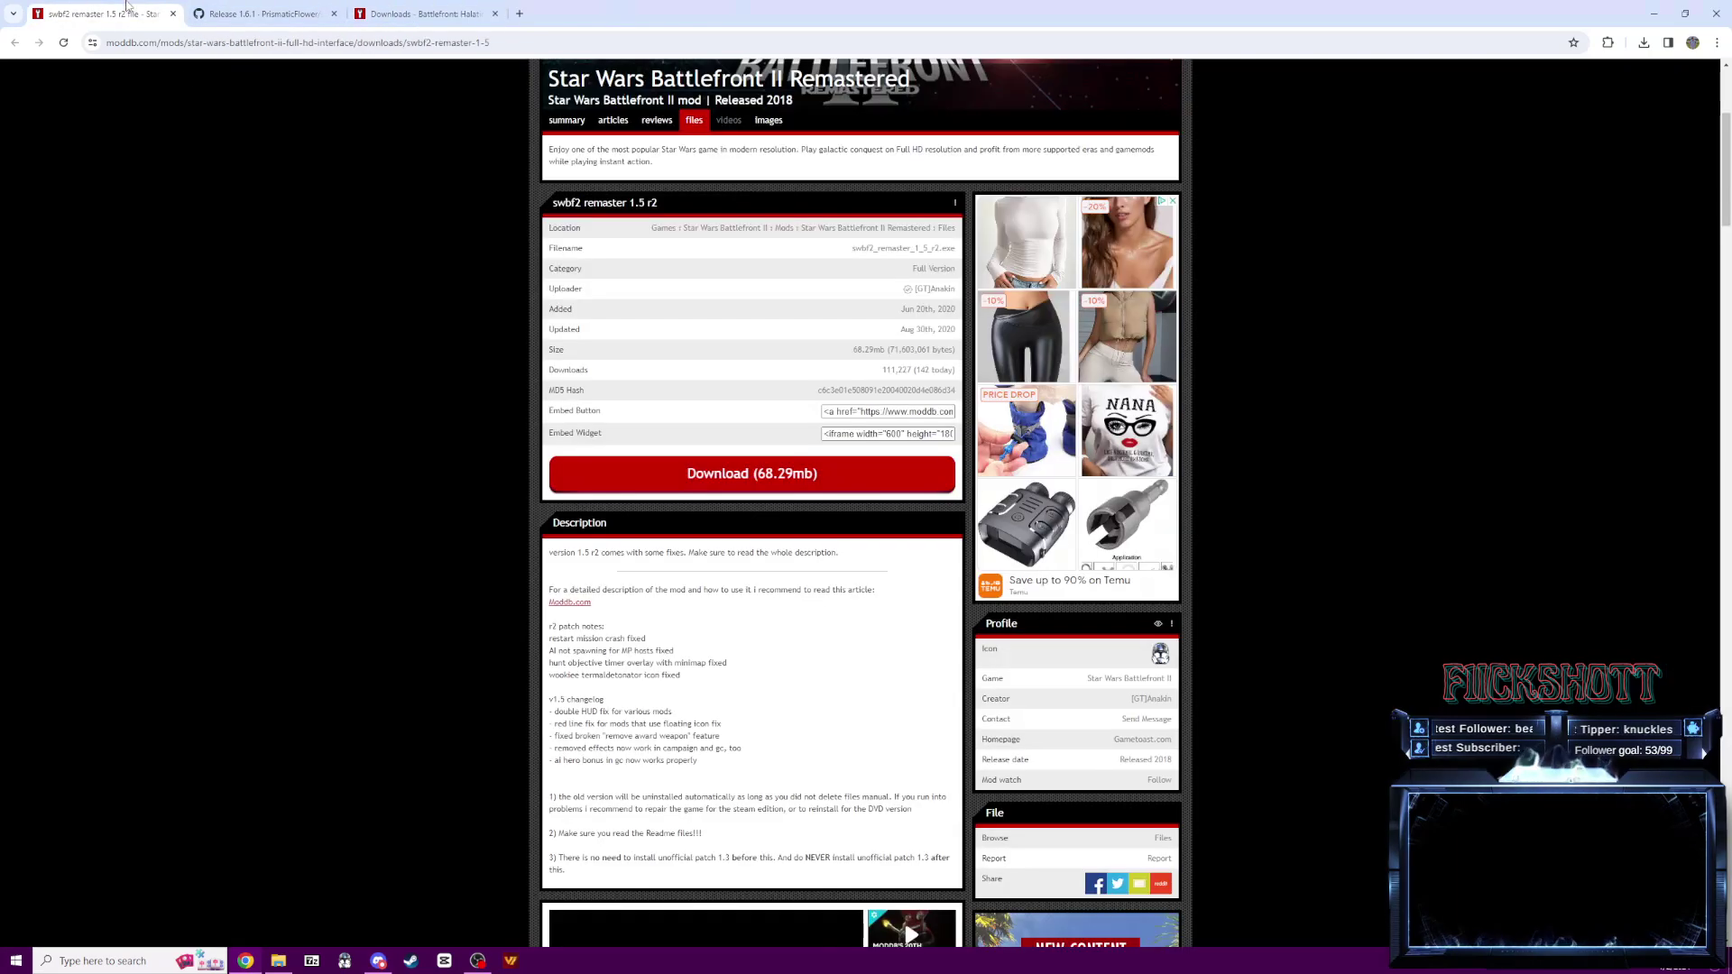
click(379, 961)
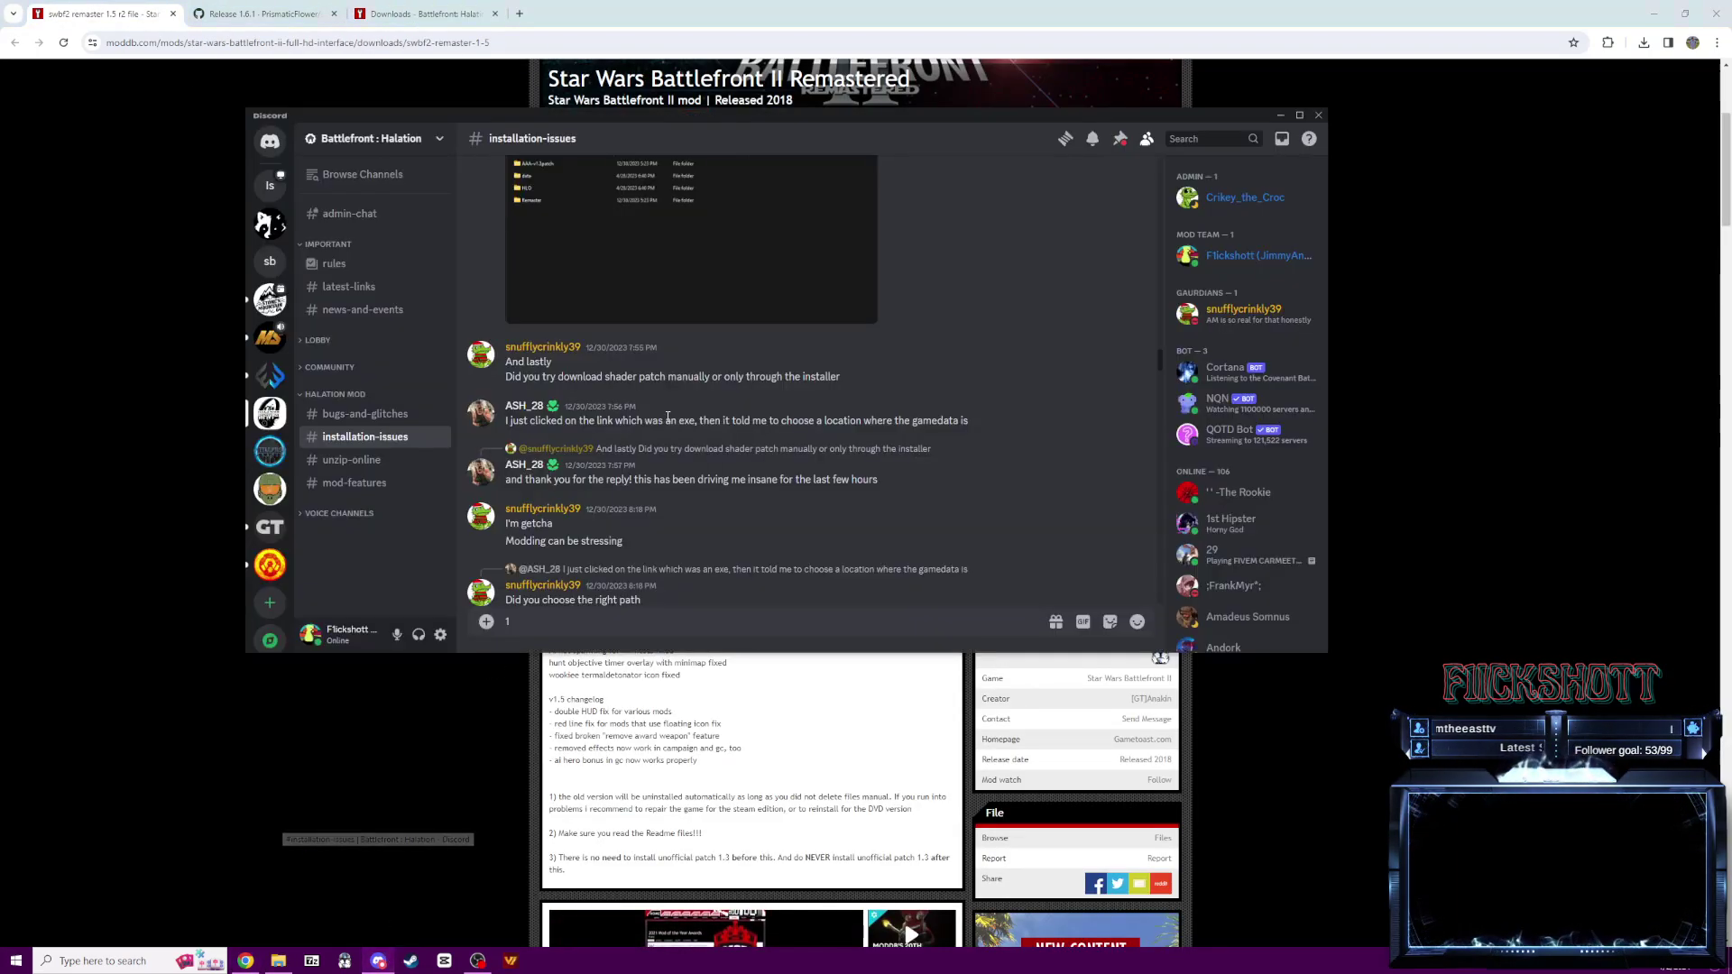
scroll(722, 332, up, 2)
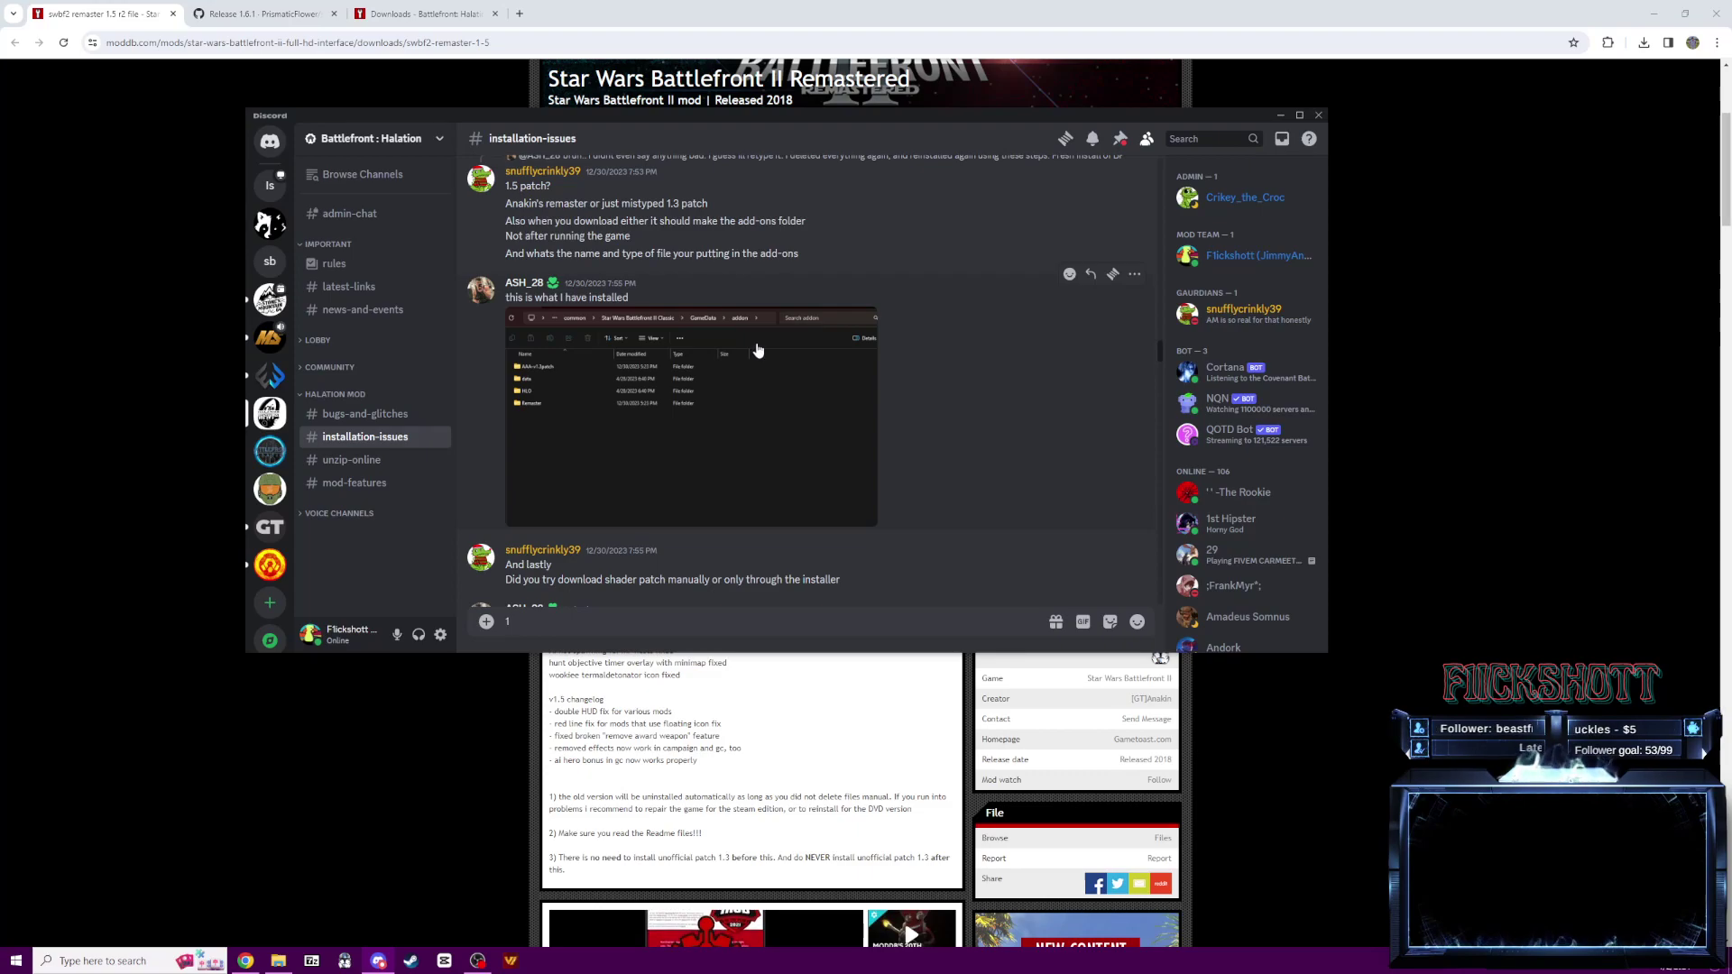
scroll(759, 347, up, 2)
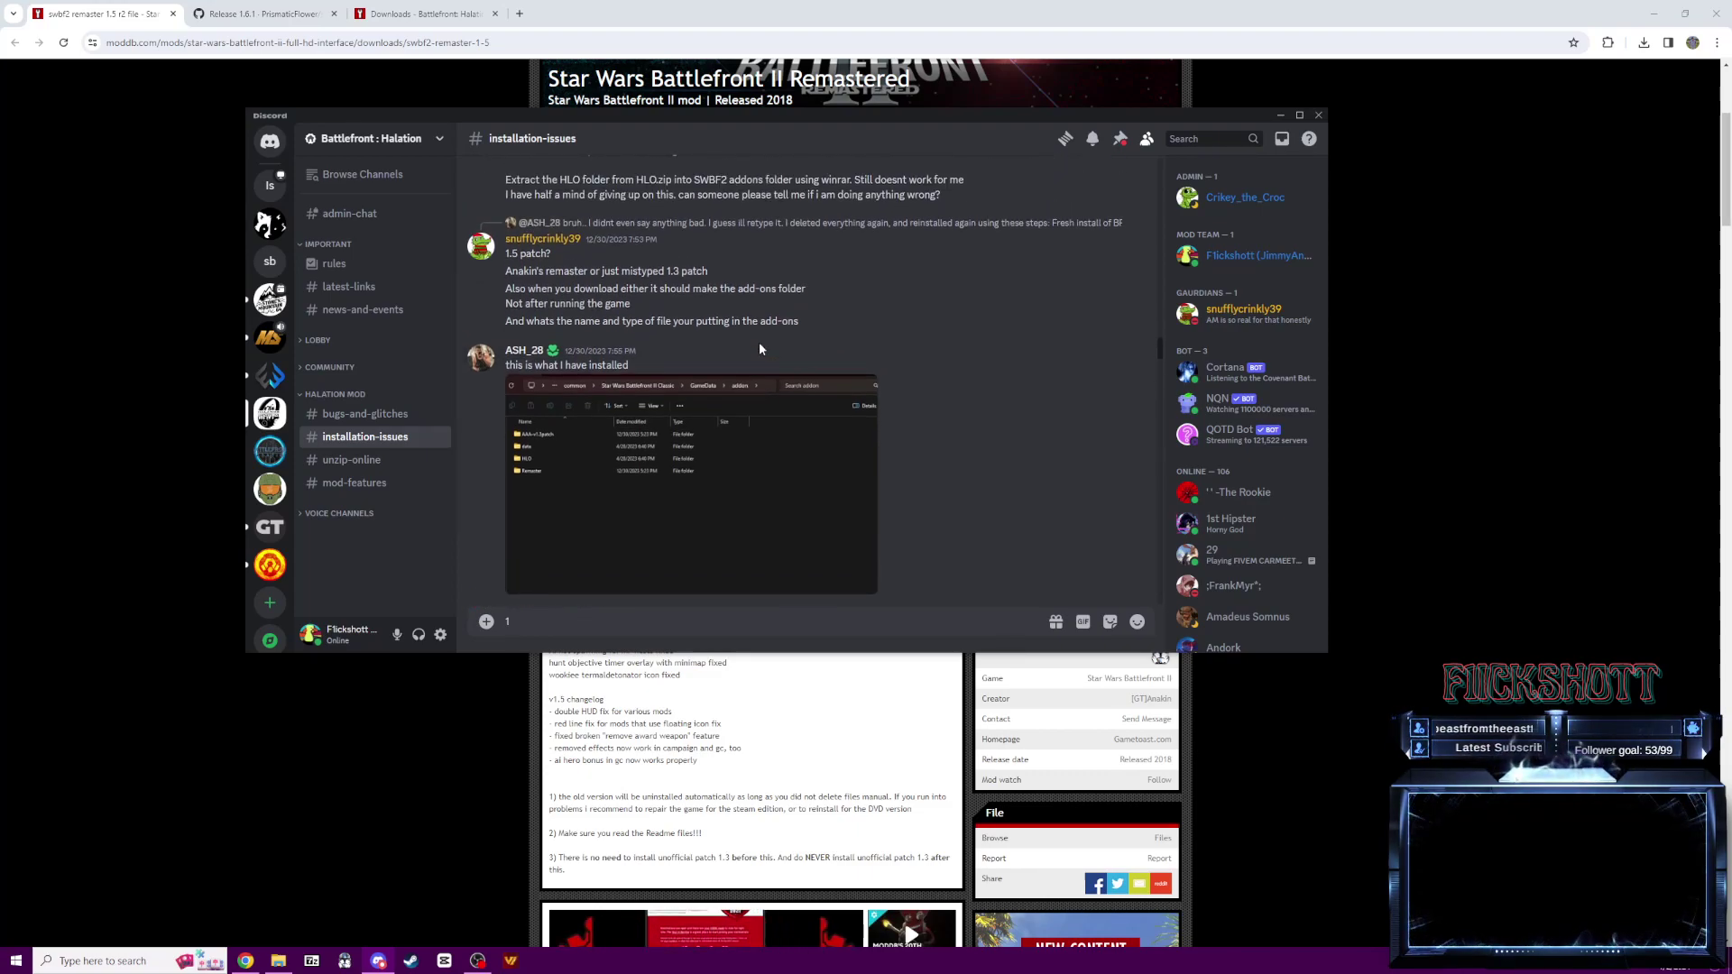
scroll(760, 345, down, 2)
scroll(766, 352, down, 1)
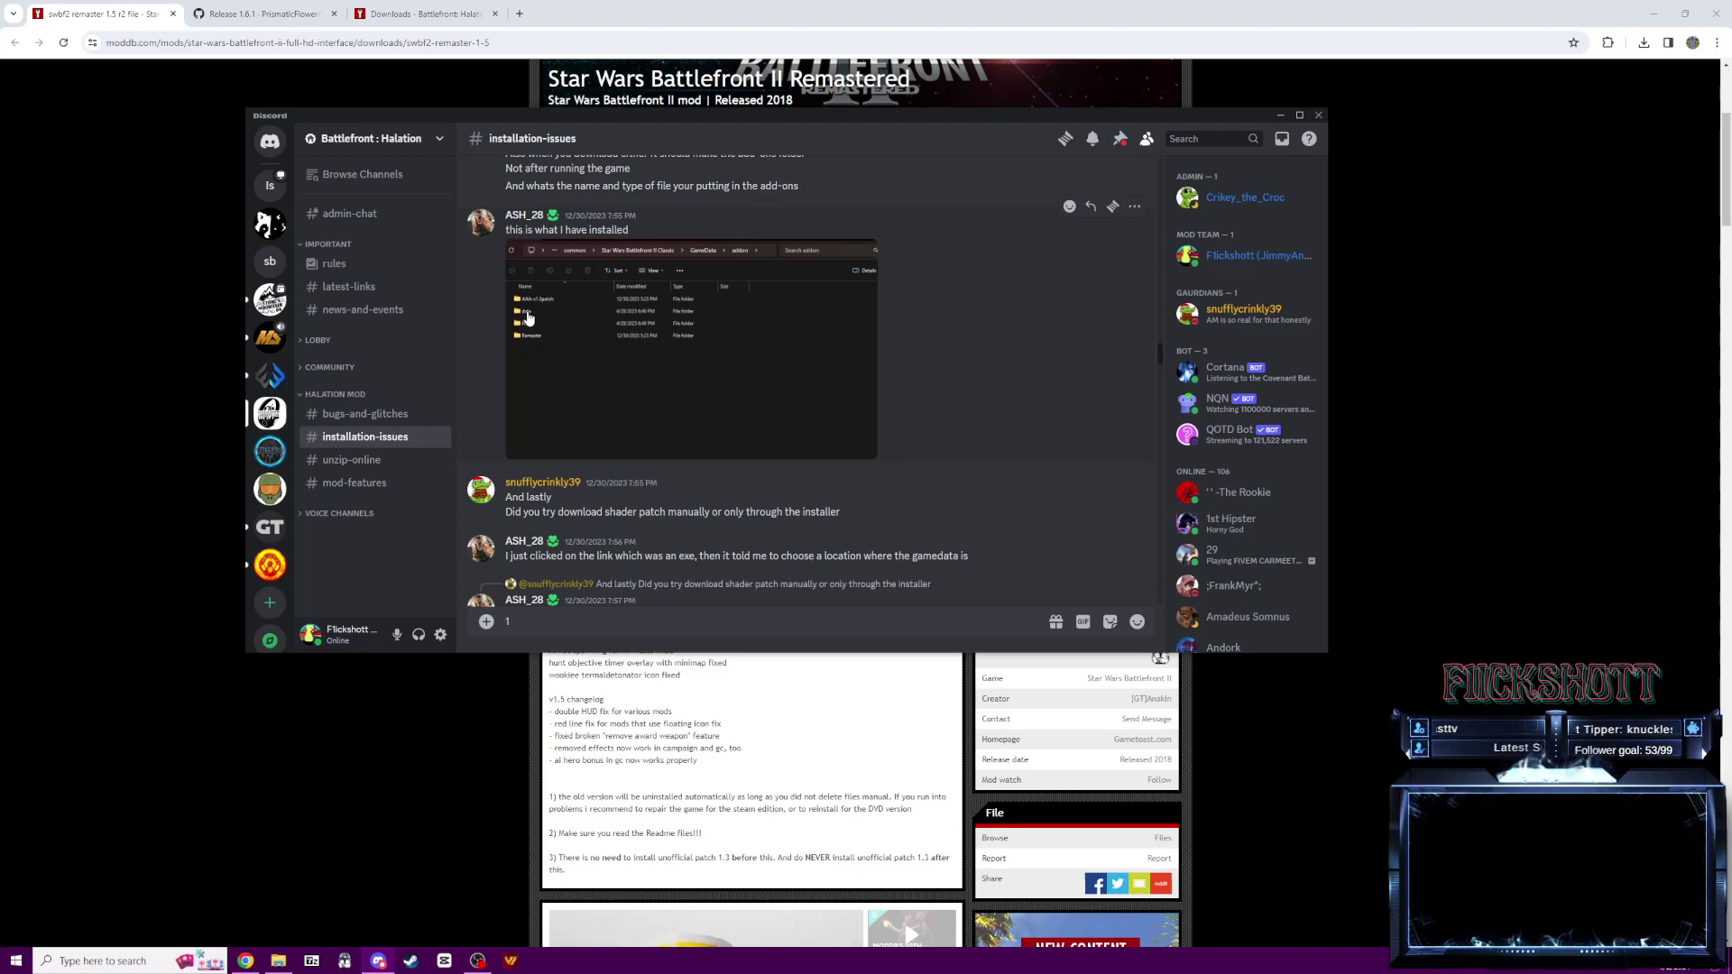
scroll(604, 352, up, 10)
scroll(614, 354, up, 10)
scroll(706, 365, up, 10)
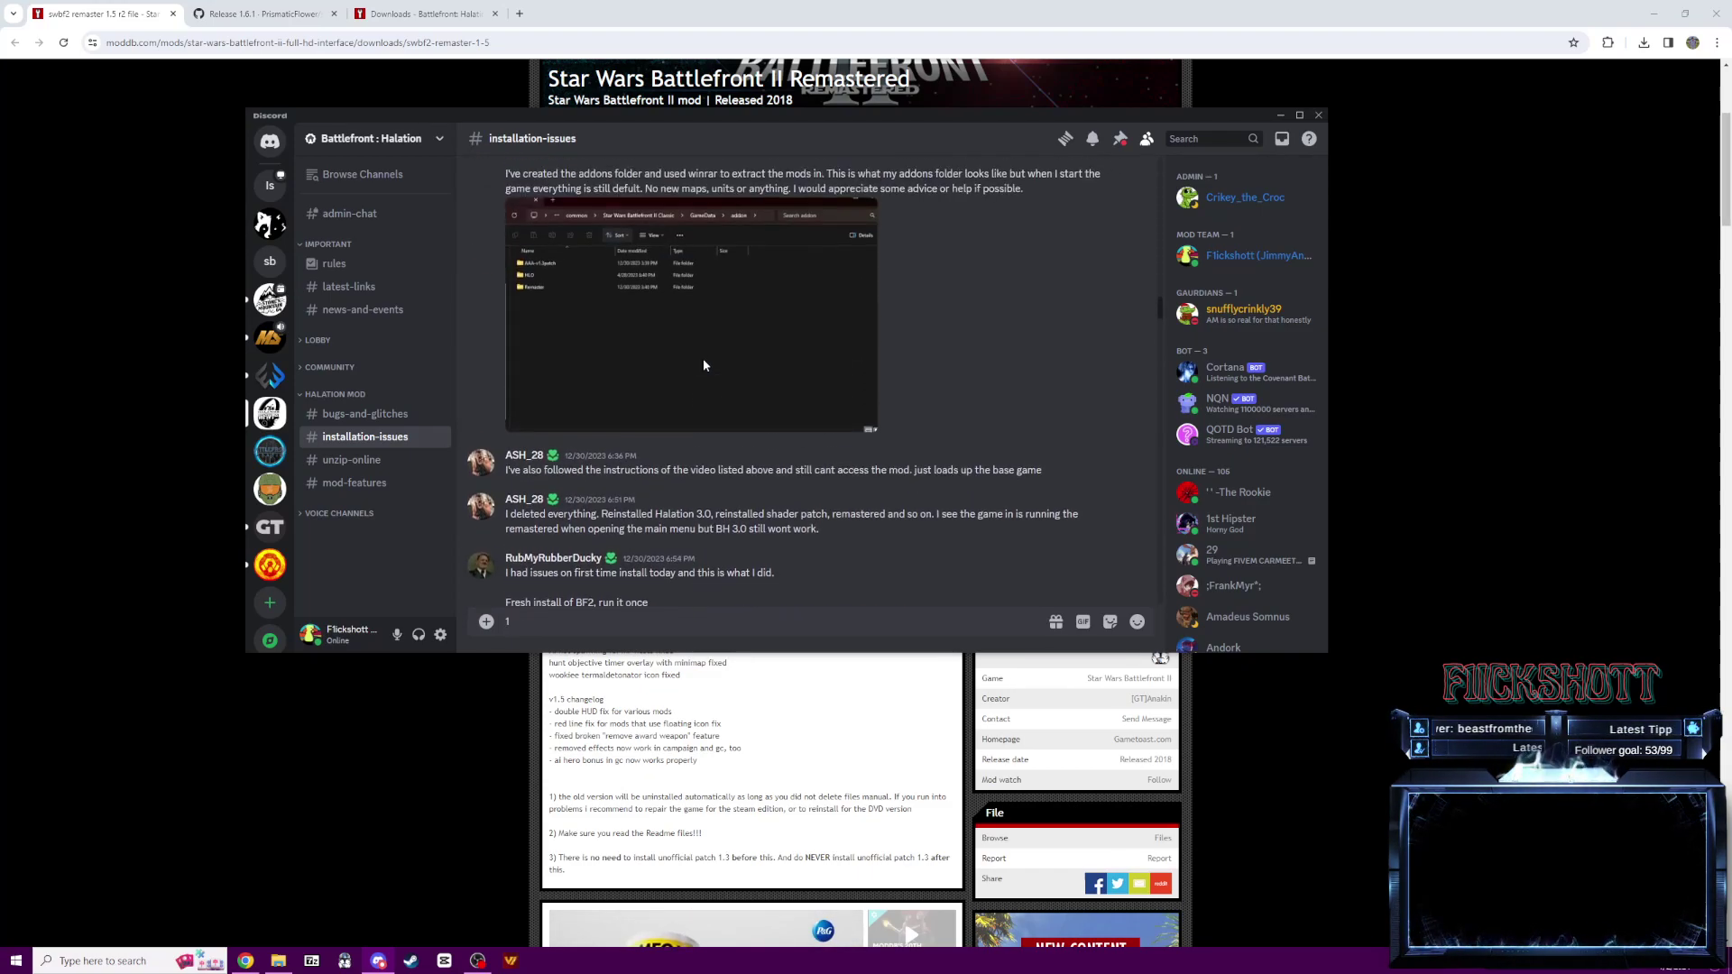
scroll(694, 366, up, 10)
scroll(802, 398, up, 10)
scroll(813, 397, up, 5)
- Bring Discord over ModDB and scroll #installation-issues down to Cortana's shaderpatch Release 1.6.1 link
click(1004, 4)
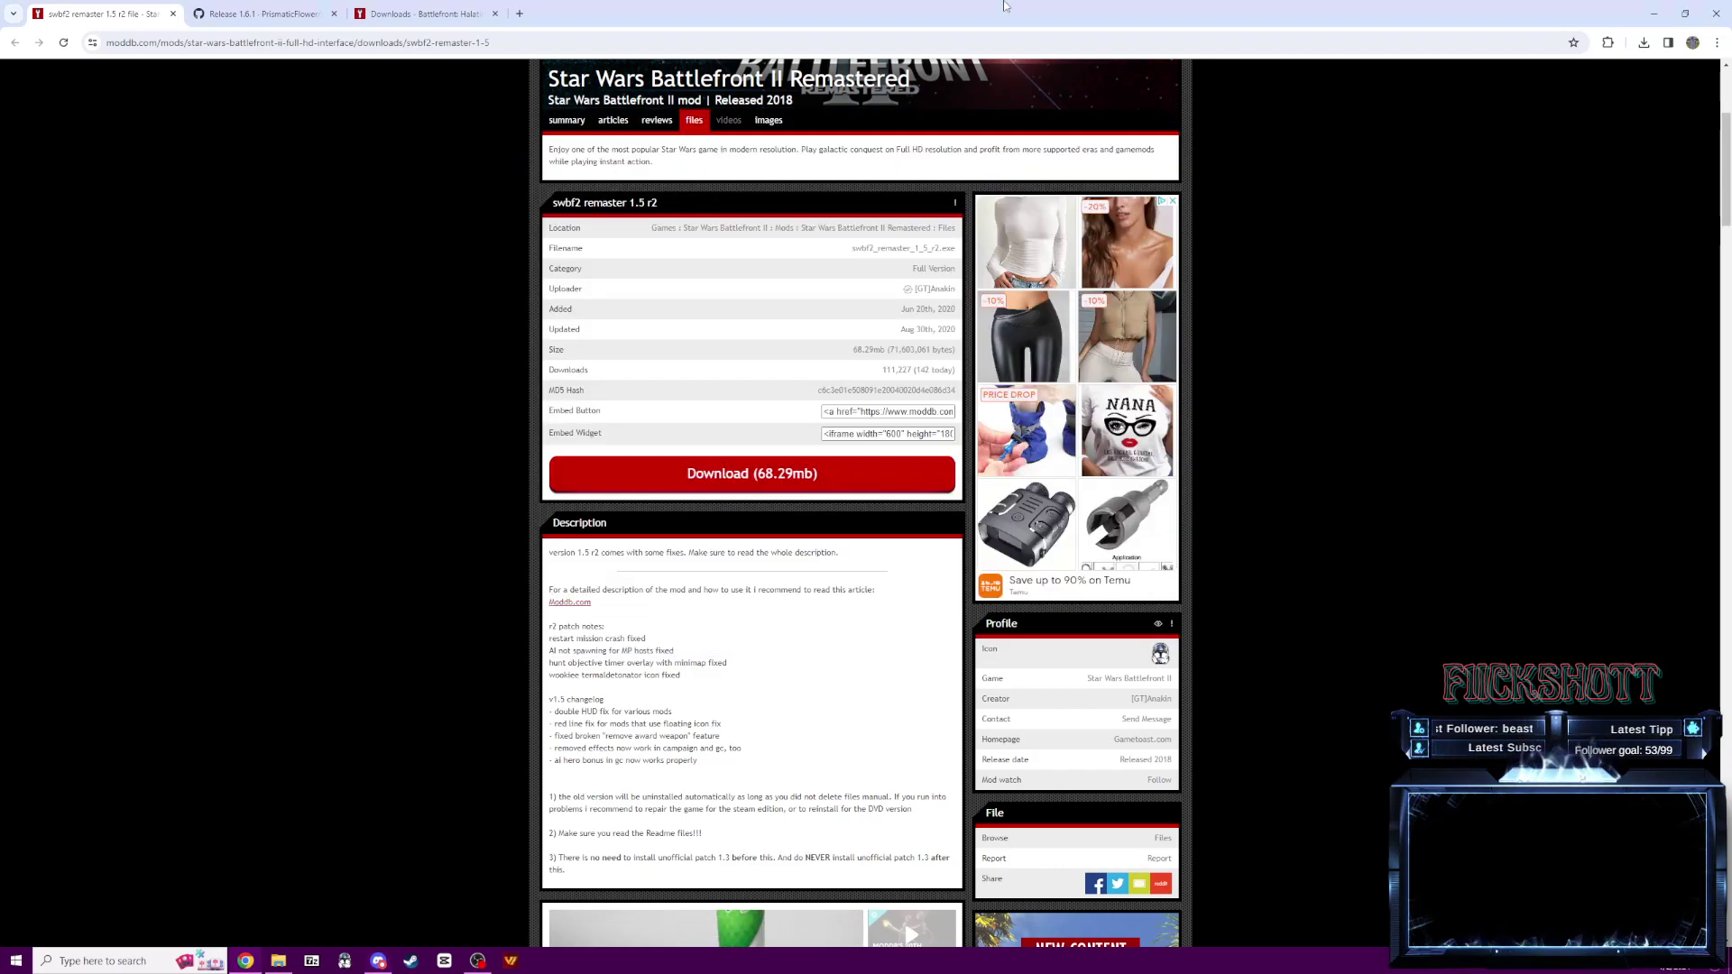
click(379, 959)
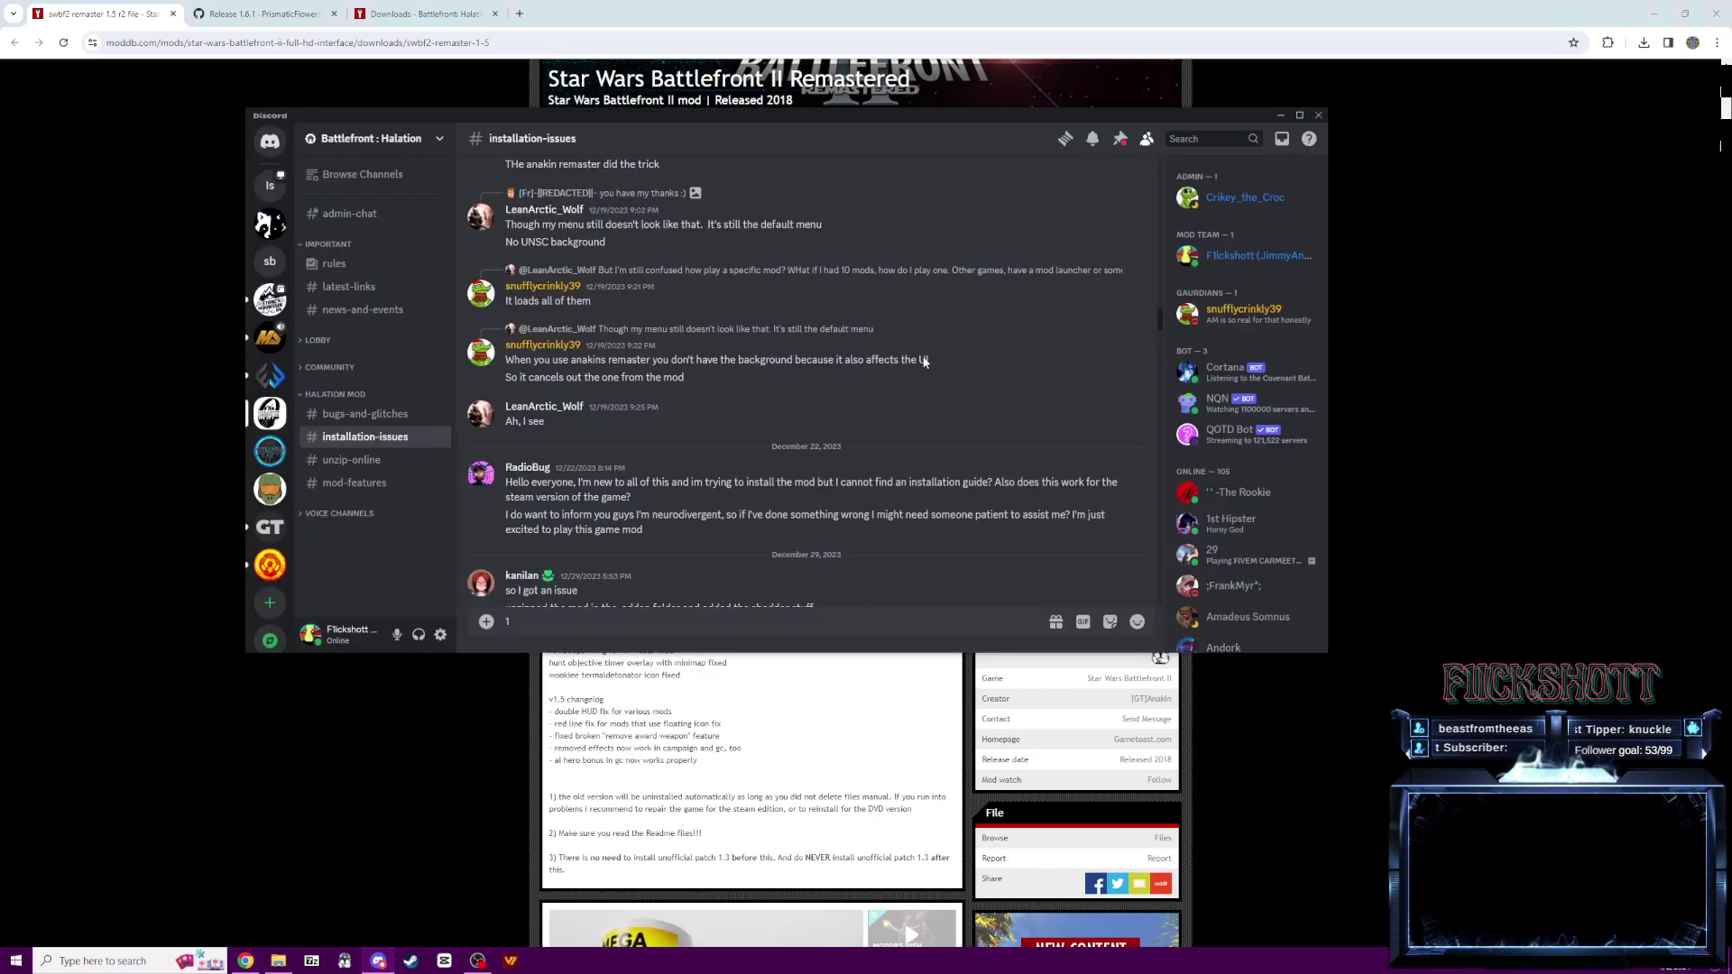
scroll(913, 342, down, 15)
scroll(921, 341, down, 5)
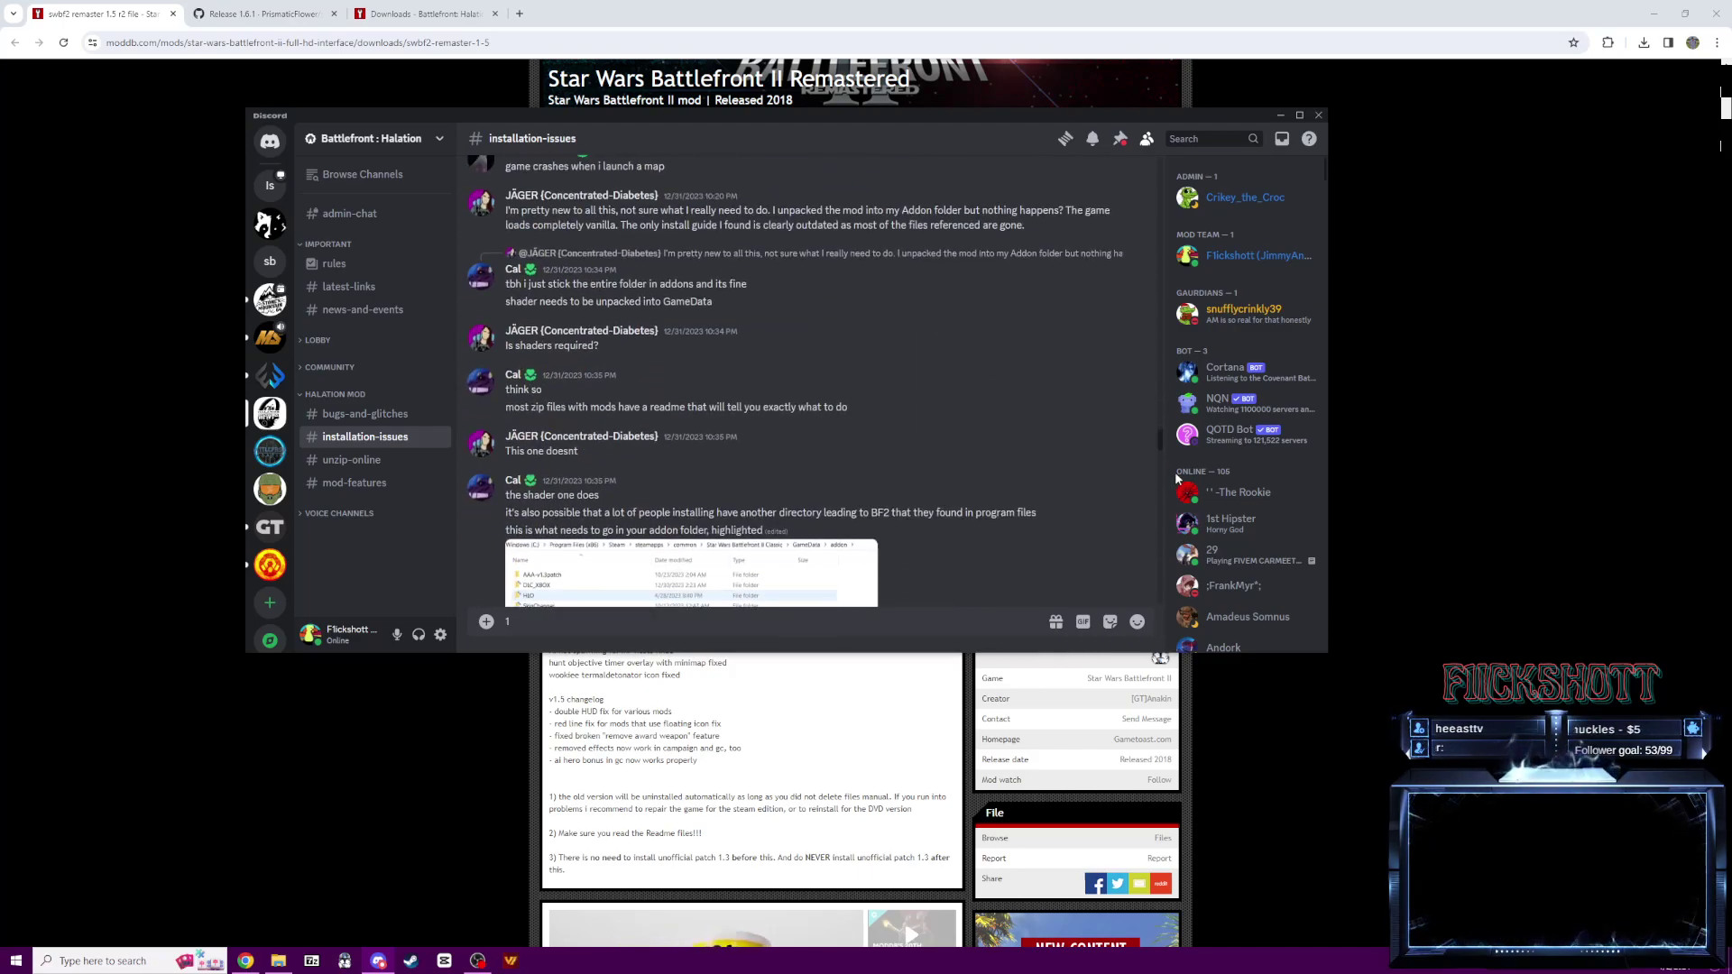
drag(1160, 442, 1161, 628)
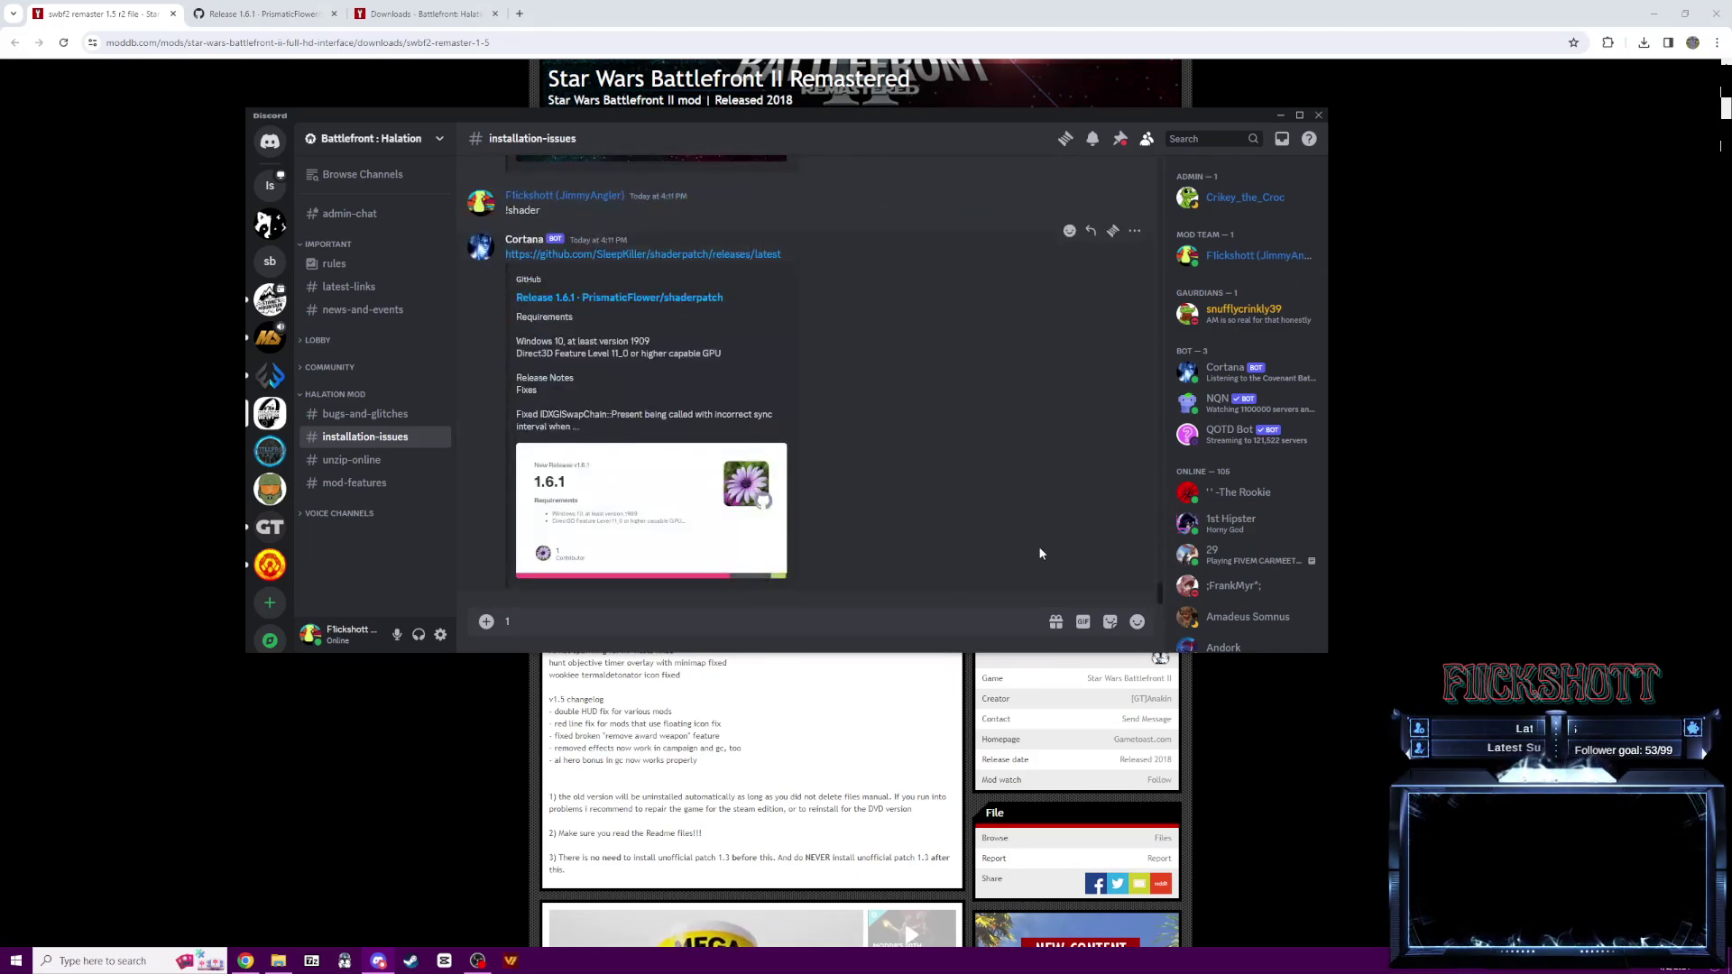